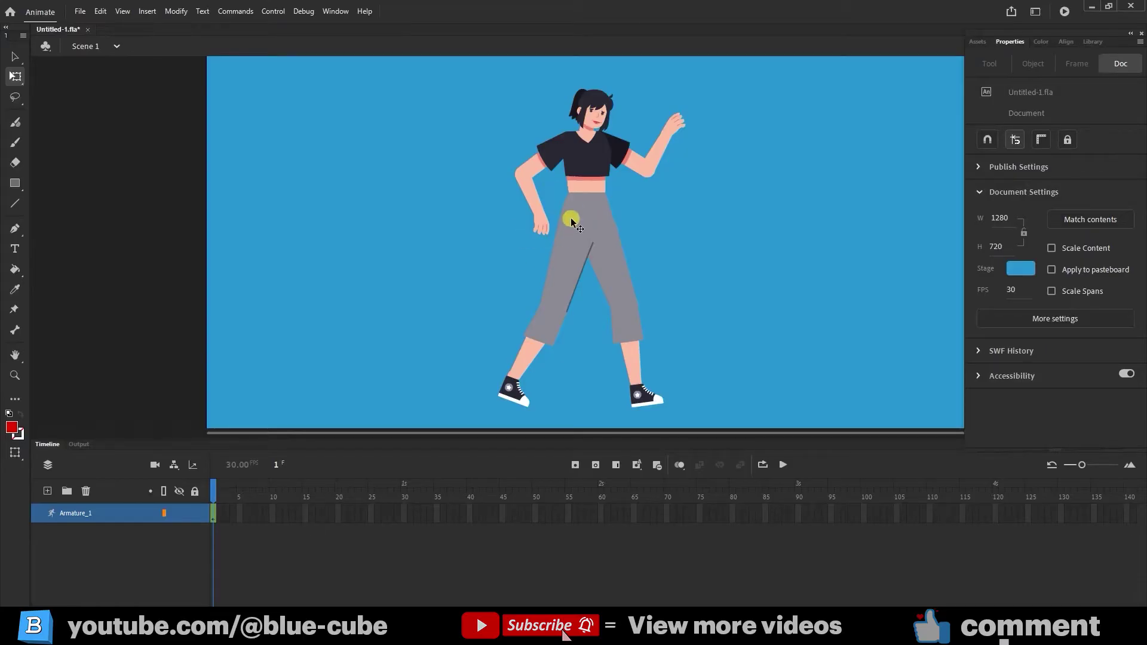
# Lower the raised waving arm of the character armature and swing the bent arm down toward the body
pyautogui.click(82, 514)
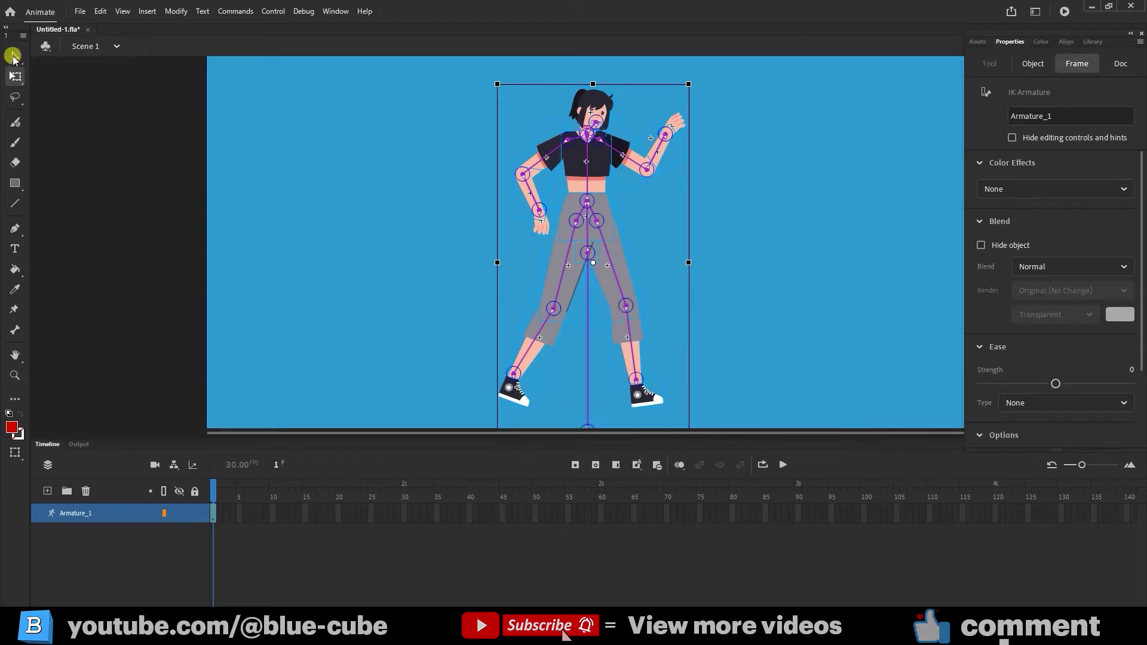
pyautogui.click(13, 57)
pyautogui.moveTo(663, 129); pyautogui.dragTo(645, 227)
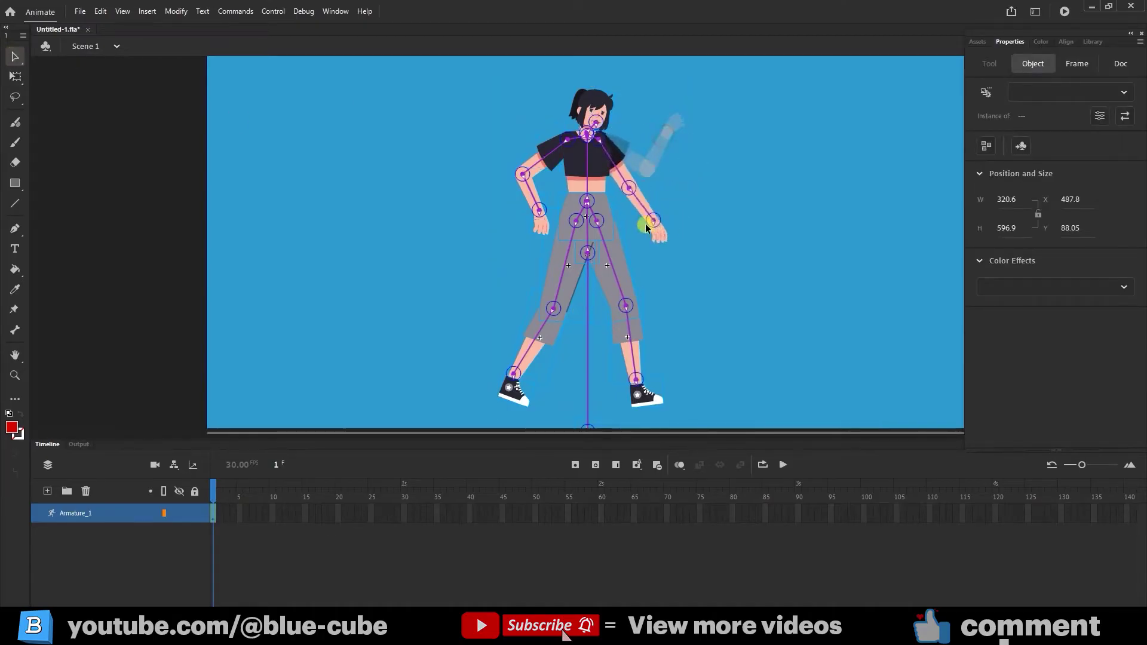
pyautogui.moveTo(540, 226); pyautogui.dragTo(536, 237)
# Bring both of the character's legs together into a standing pose and hang both arms straight beside the body
pyautogui.moveTo(515, 385); pyautogui.dragTo(561, 439)
pyautogui.moveTo(579, 279)
pyautogui.mouseDown()
pyautogui.moveTo(584, 263)
pyautogui.moveTo(576, 280)
pyautogui.mouseUp()
pyautogui.moveTo(577, 398); pyautogui.dragTo(575, 405)
pyautogui.moveTo(618, 280); pyautogui.dragTo(602, 284)
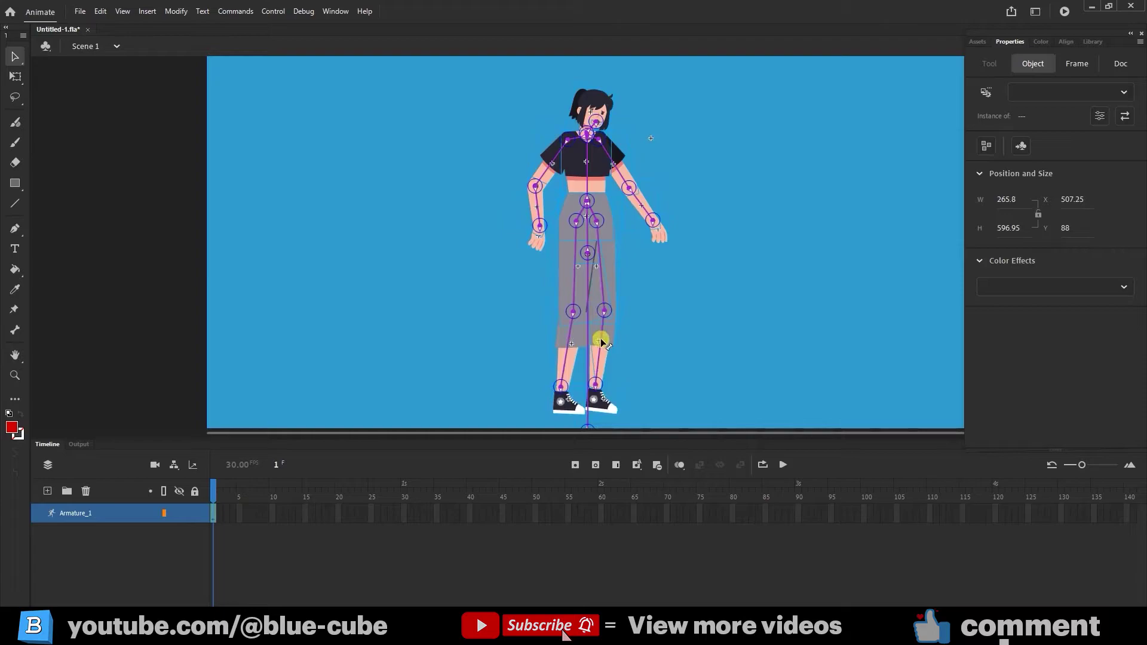
pyautogui.moveTo(600, 342); pyautogui.dragTo(594, 388)
pyautogui.moveTo(534, 210); pyautogui.dragTo(553, 290)
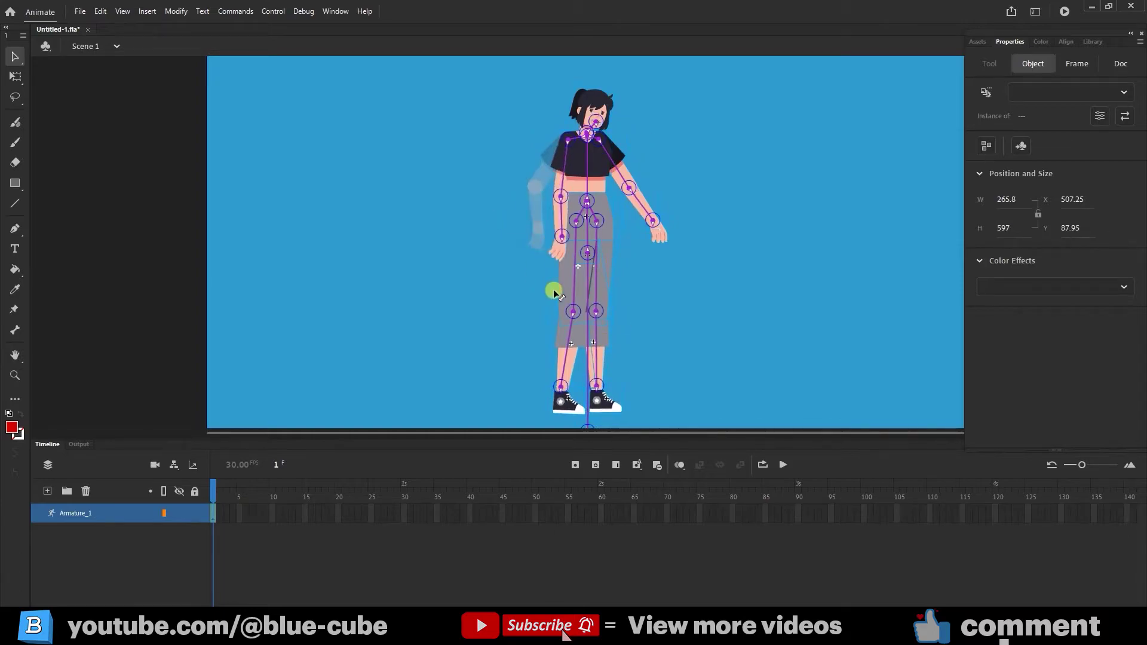
pyautogui.moveTo(658, 238); pyautogui.dragTo(614, 286)
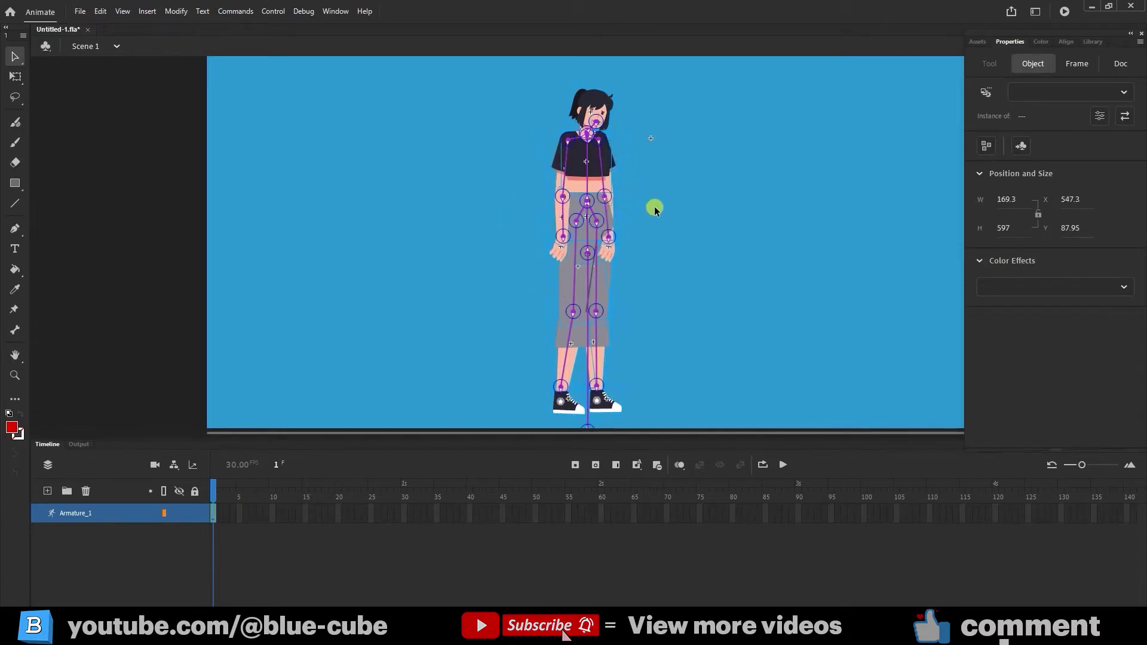
# Send the forearm and hand of the character's far arm backward until they sit behind the trousers
pyautogui.click(14, 375)
pyautogui.click(562, 257)
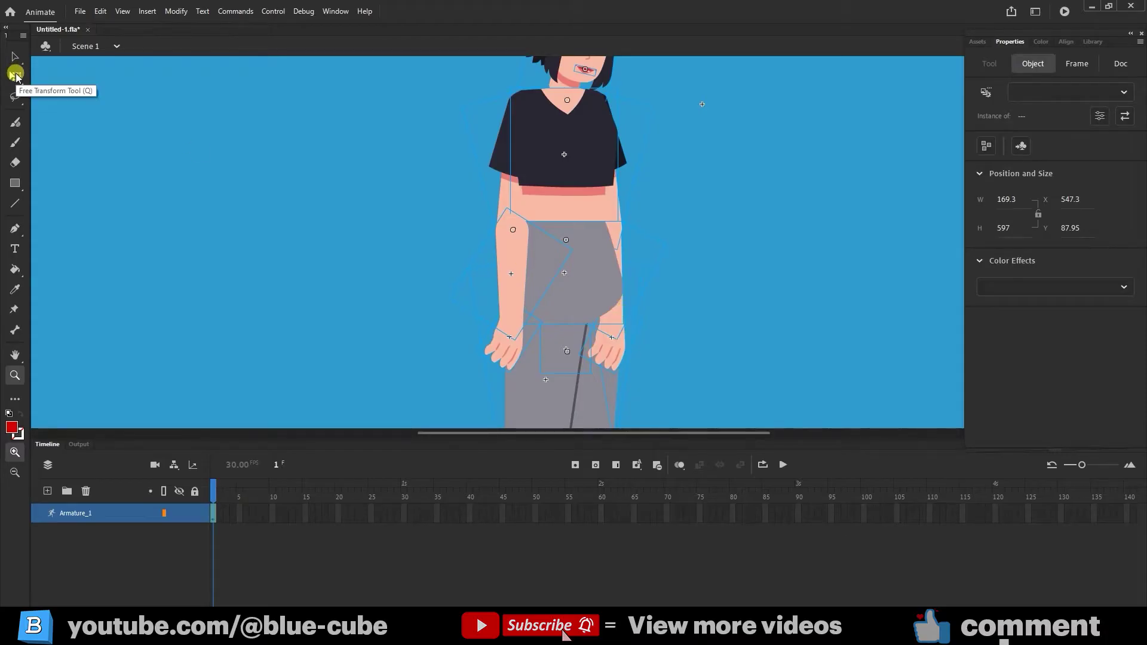
pyautogui.click(16, 76)
pyautogui.click(693, 304)
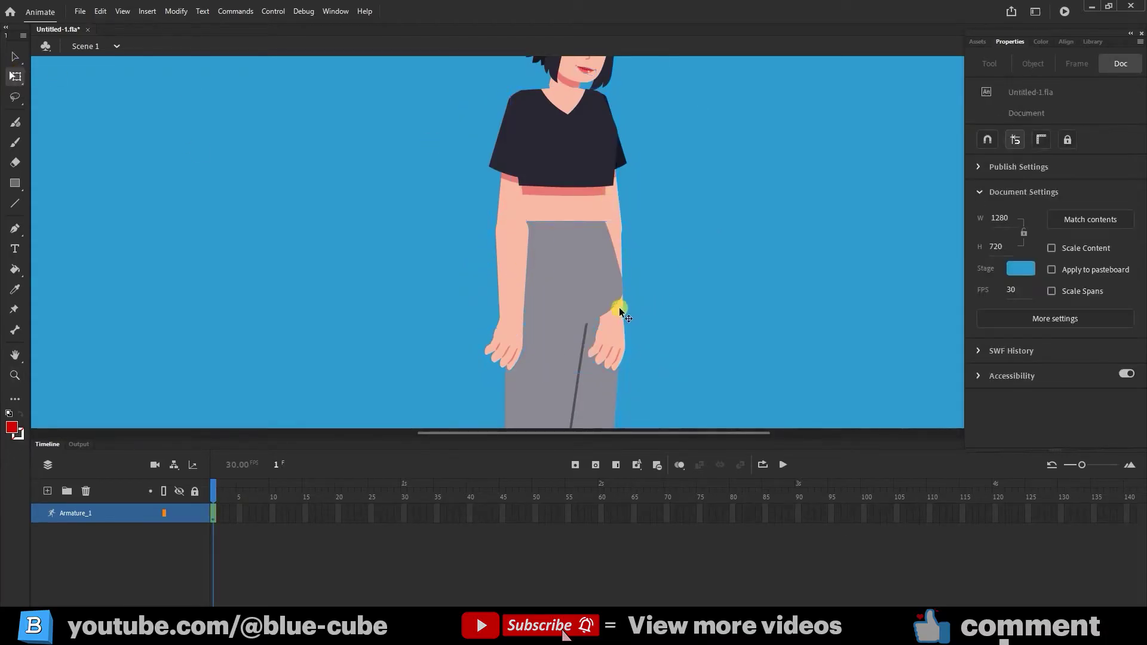
pyautogui.click(621, 246)
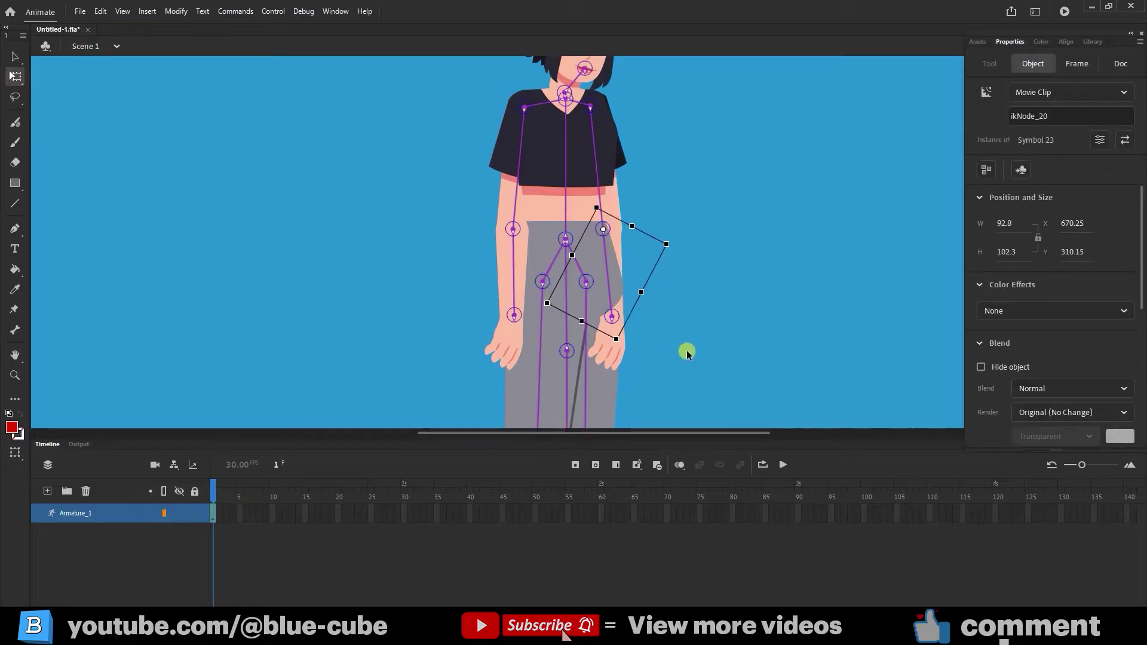
pyautogui.keyDown('shift'); pyautogui.click(610, 349); pyautogui.keyUp('shift')
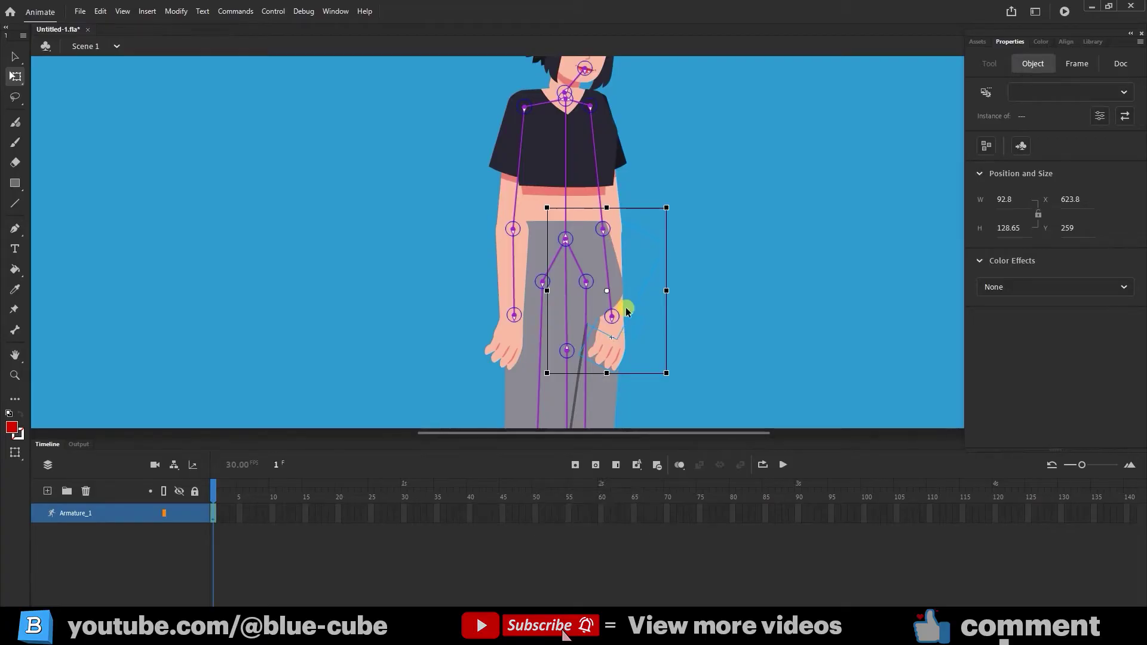
pyautogui.hotkey('ctrl', 'Down')
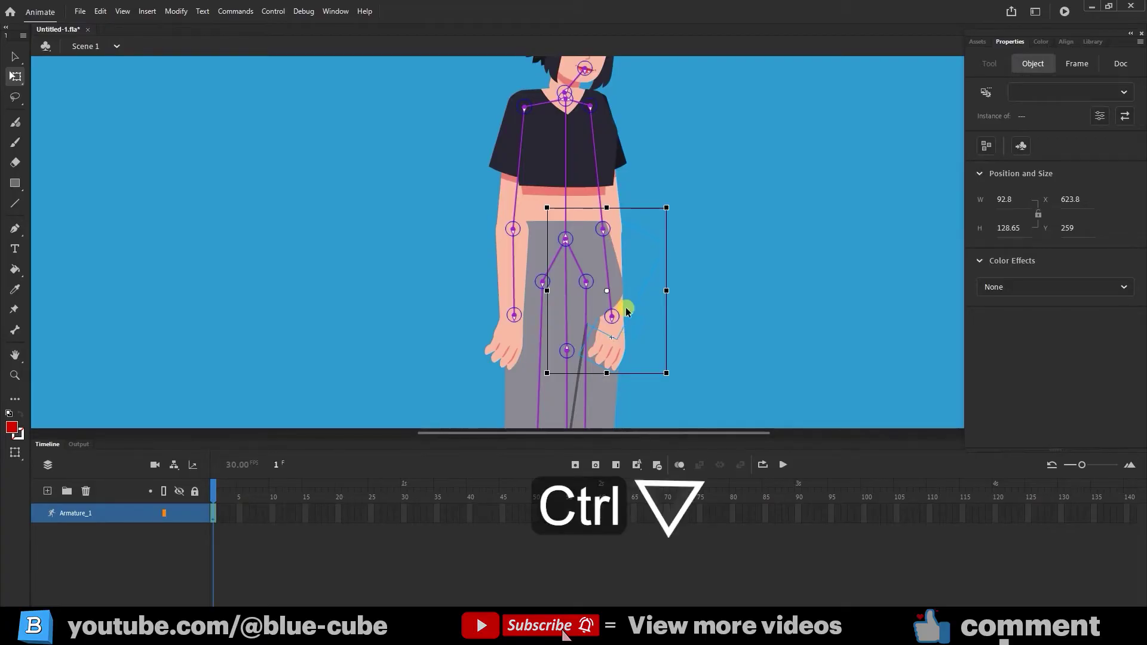
pyautogui.hotkey('ctrl', 'Down')
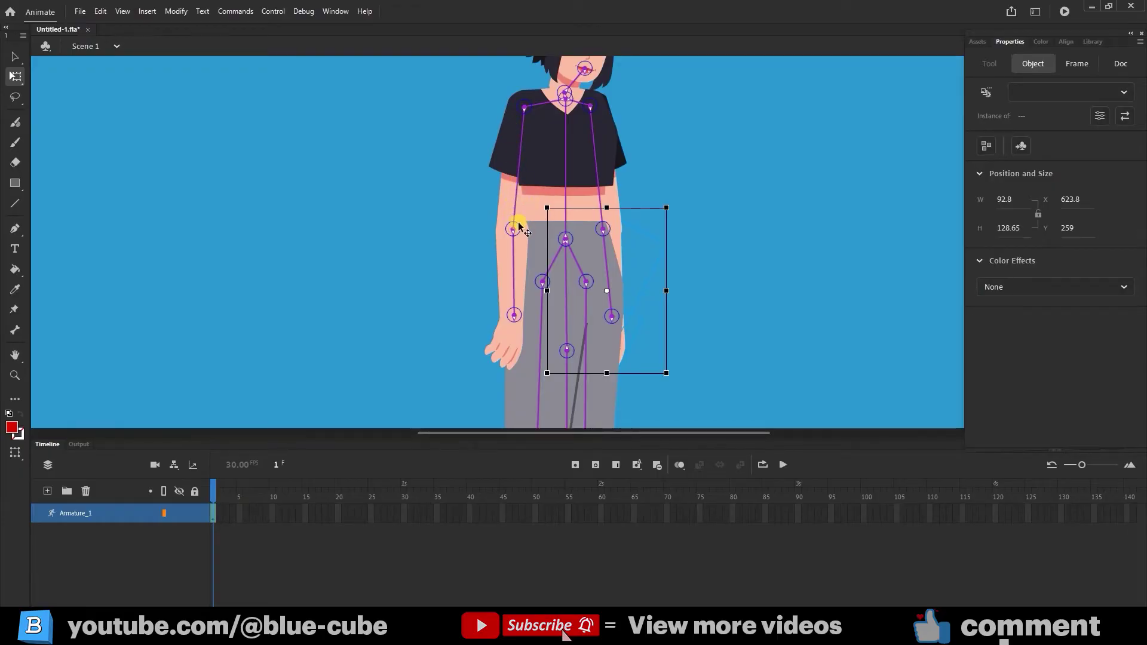
# Bring the near upper arm forward so that it overlaps the torso and the shirt's pink trim
pyautogui.click(507, 199)
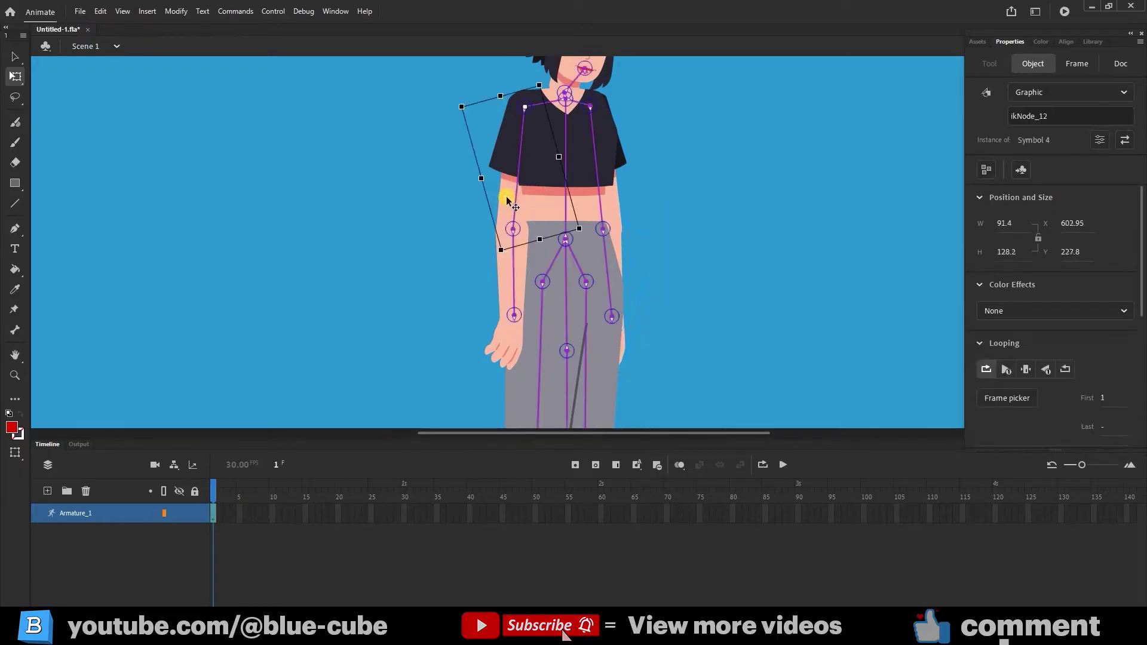
pyautogui.hotkey('ctrl', 'Up')
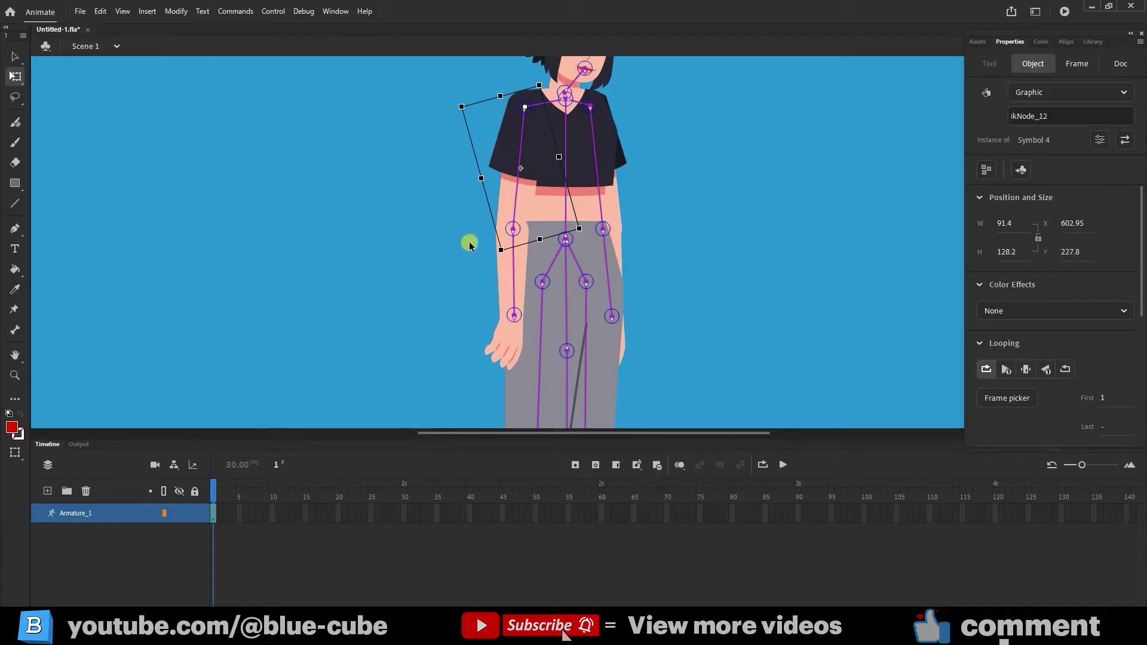
pyautogui.rightClick(521, 203)
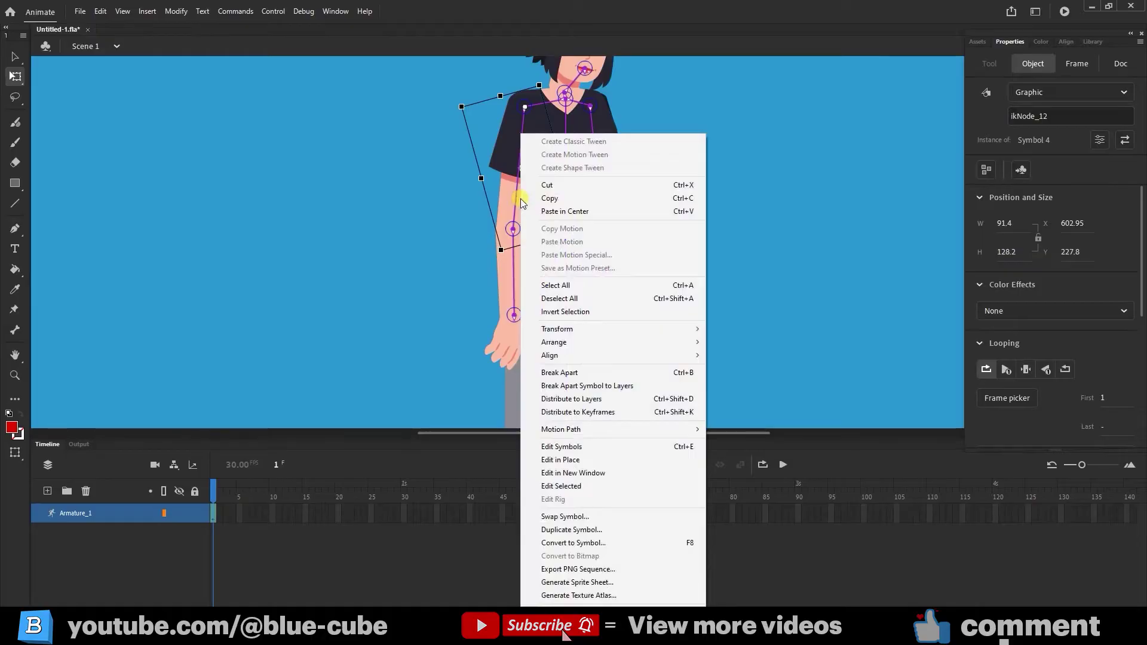
pyautogui.moveTo(573, 342)
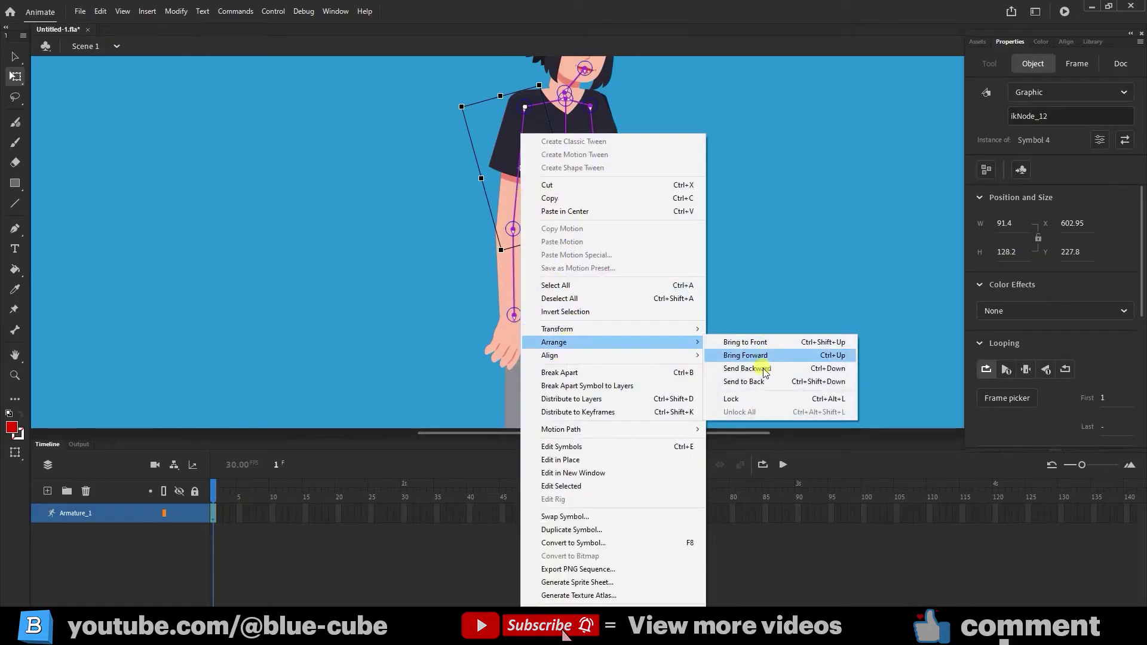
pyautogui.click(431, 288)
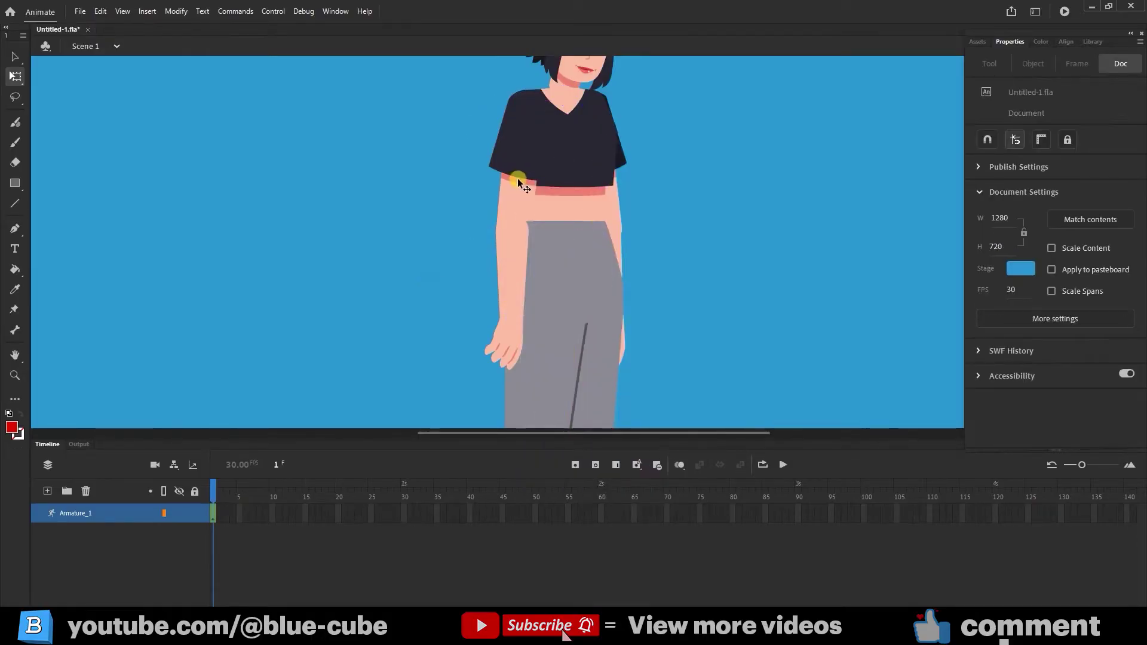
pyautogui.click(513, 202)
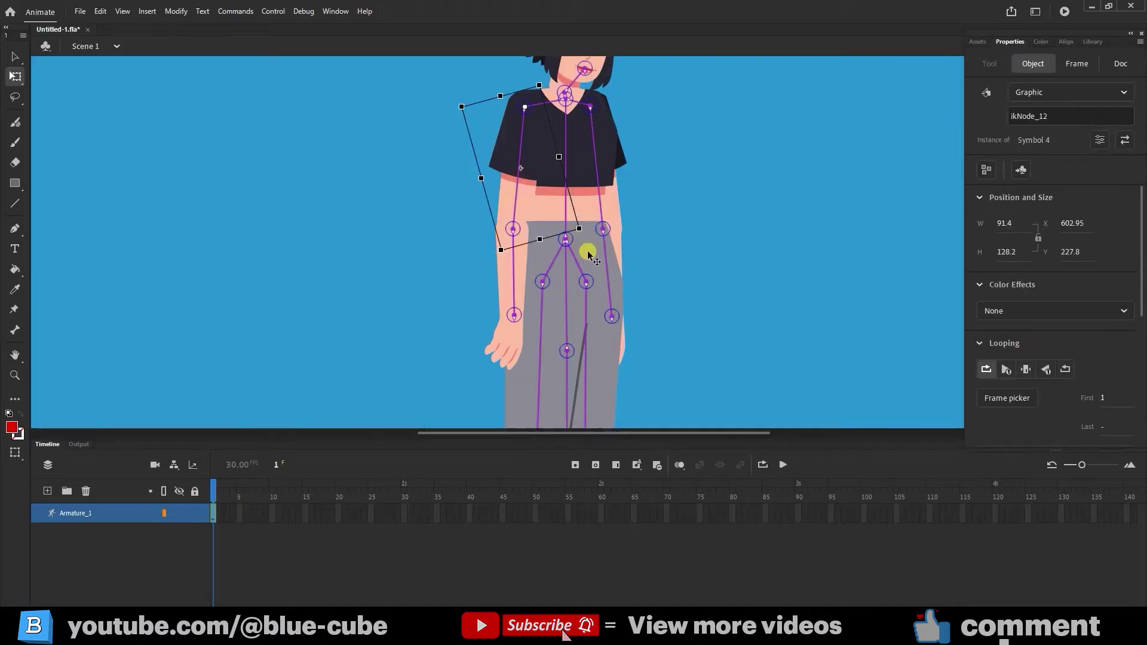
# Adjust the head bone slightly to refine the head's angle on the standing character
pyautogui.scroll(3, 603, 131)
pyautogui.press('v')
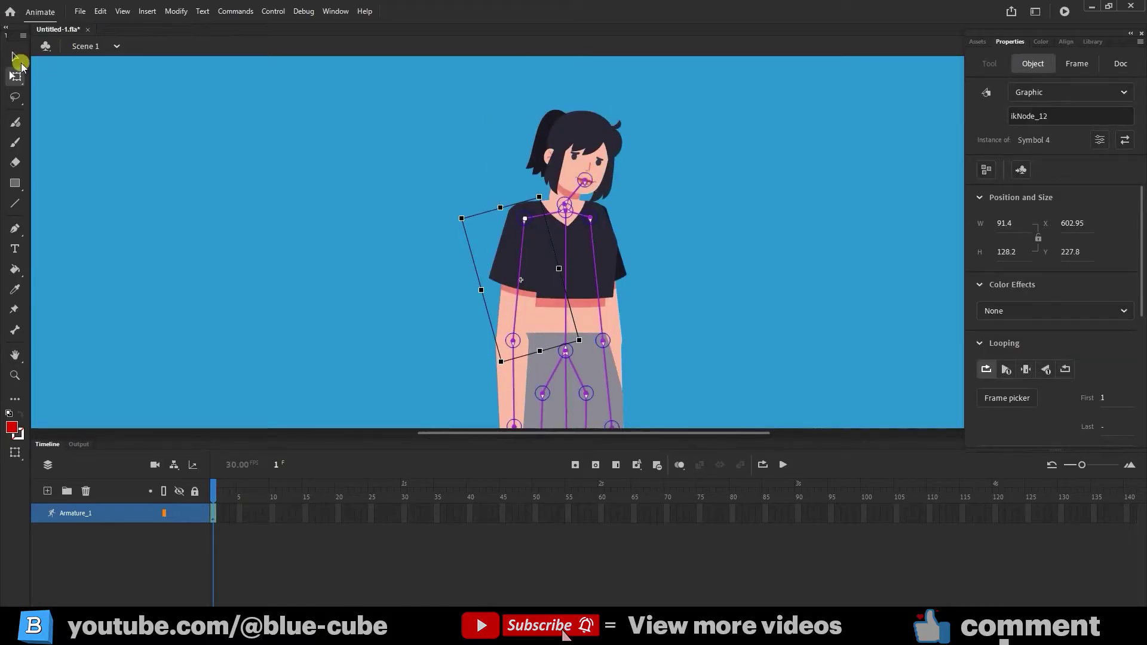
pyautogui.moveTo(583, 182); pyautogui.dragTo(577, 177)
pyautogui.scroll(-10, 518, 275)
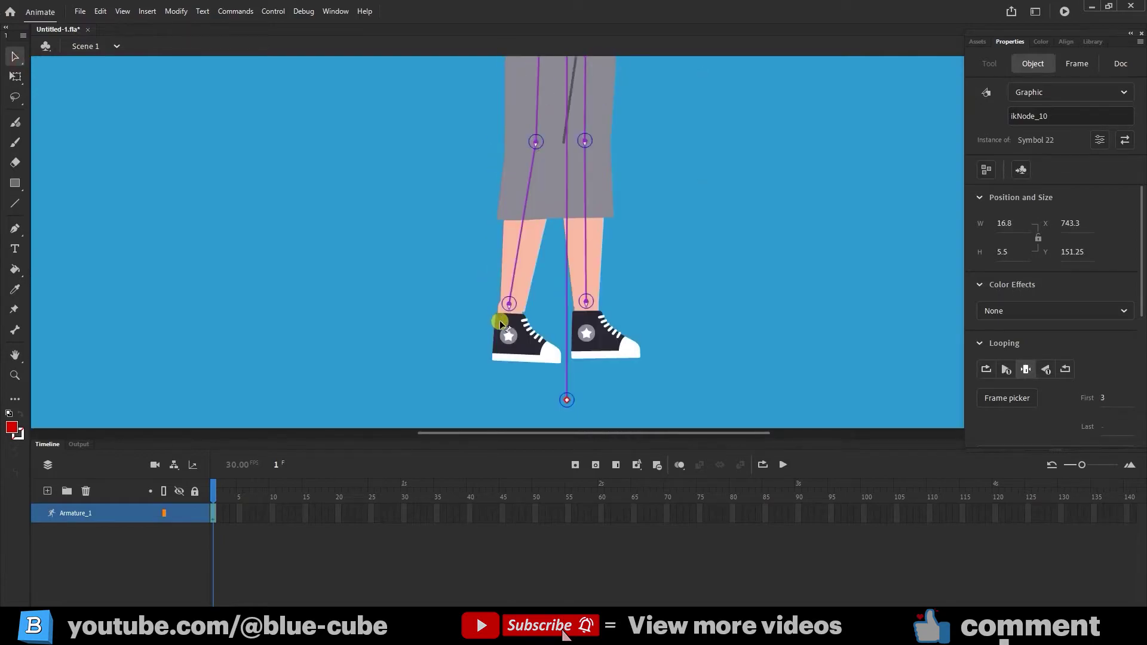
pyautogui.hotkey('ctrl', '1')
pyautogui.scroll(3, 615, 260)
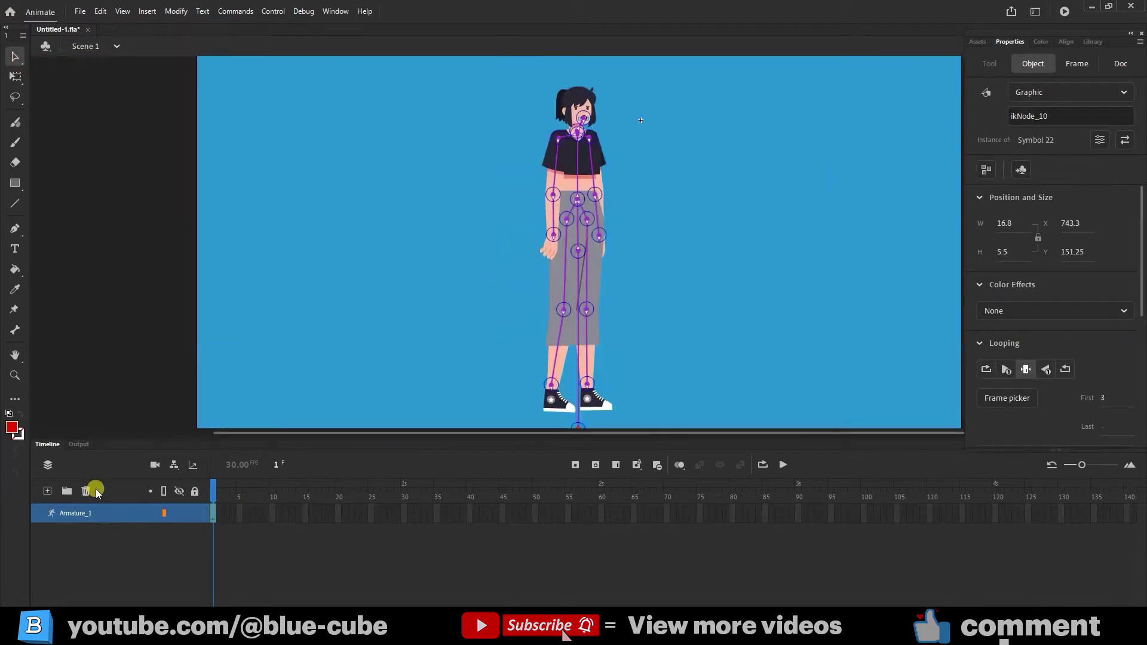
# Convert the complete character armature into a graphic symbol named ch1 and locate it in the library
pyautogui.click(81, 513)
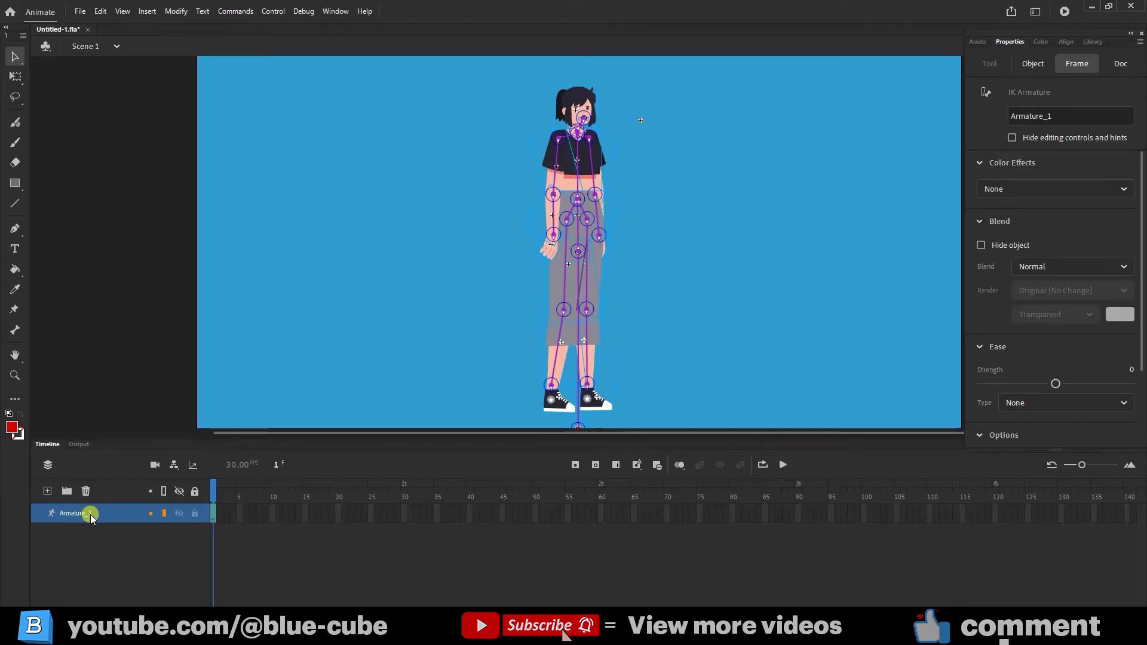
pyautogui.rightClick(576, 173)
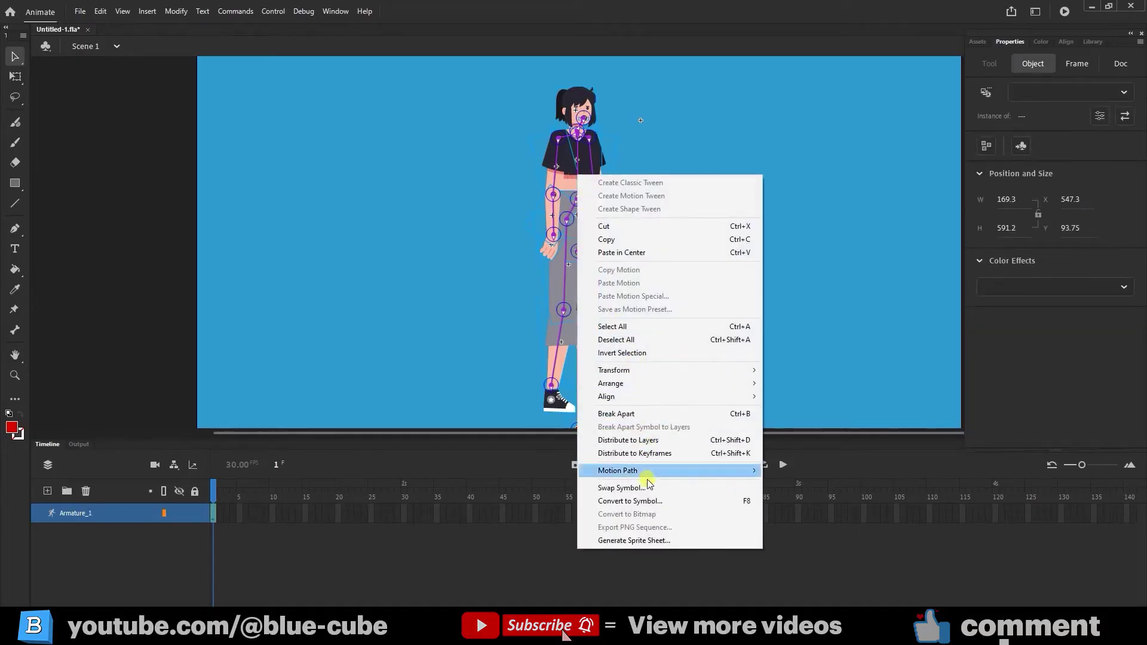
pyautogui.click(622, 501)
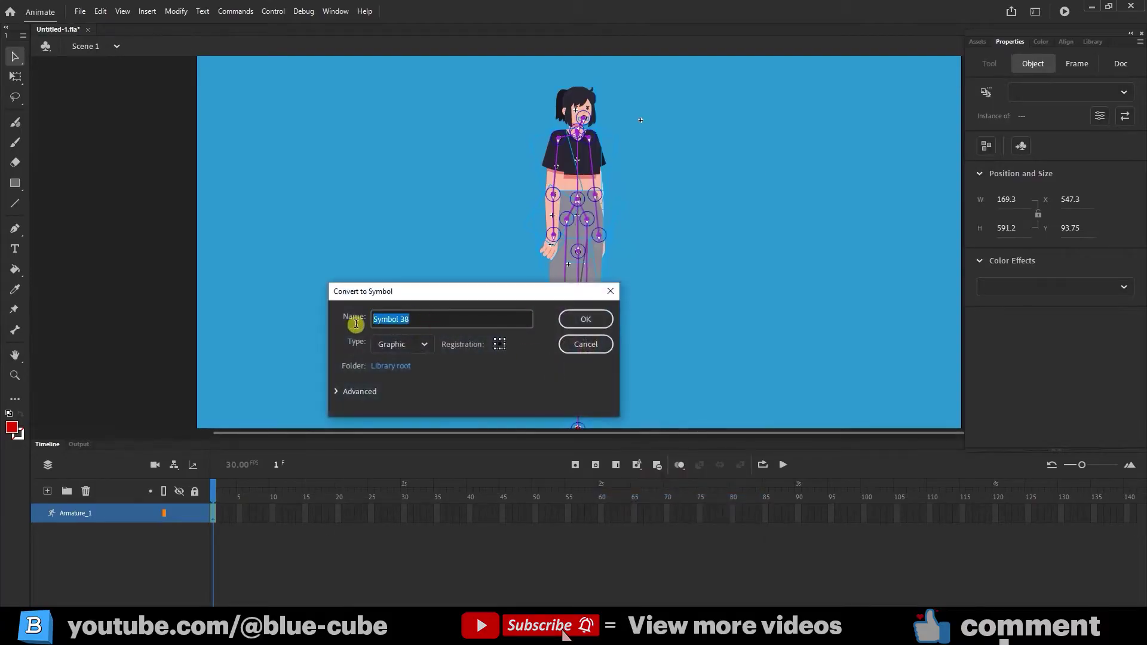
pyautogui.write('ch1')
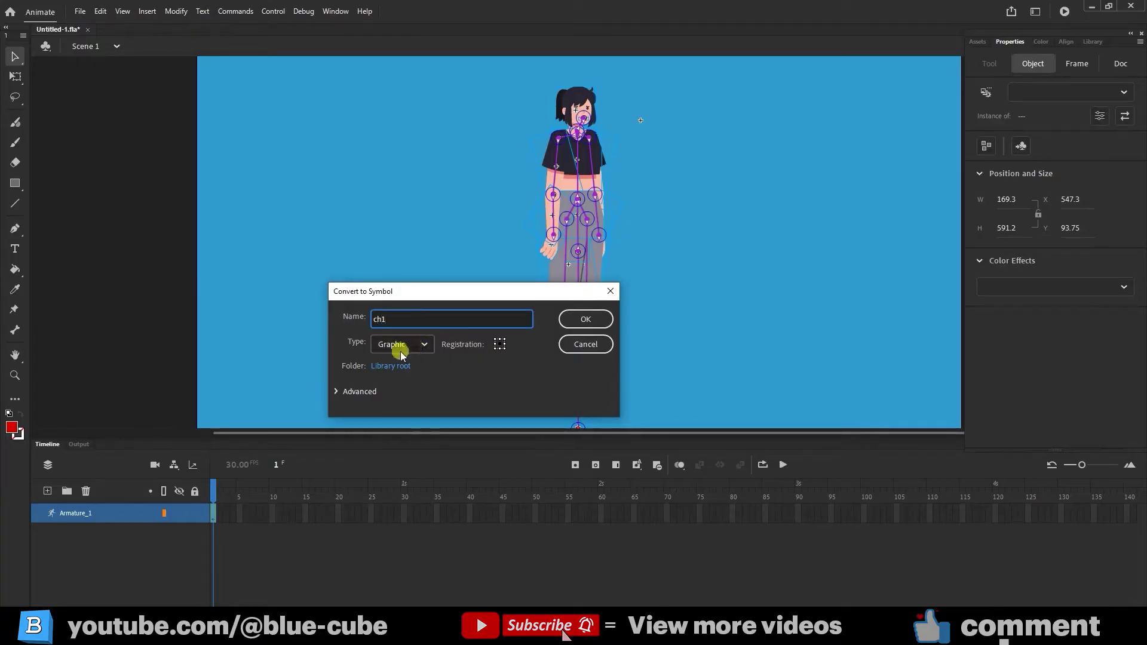
pyautogui.click(585, 320)
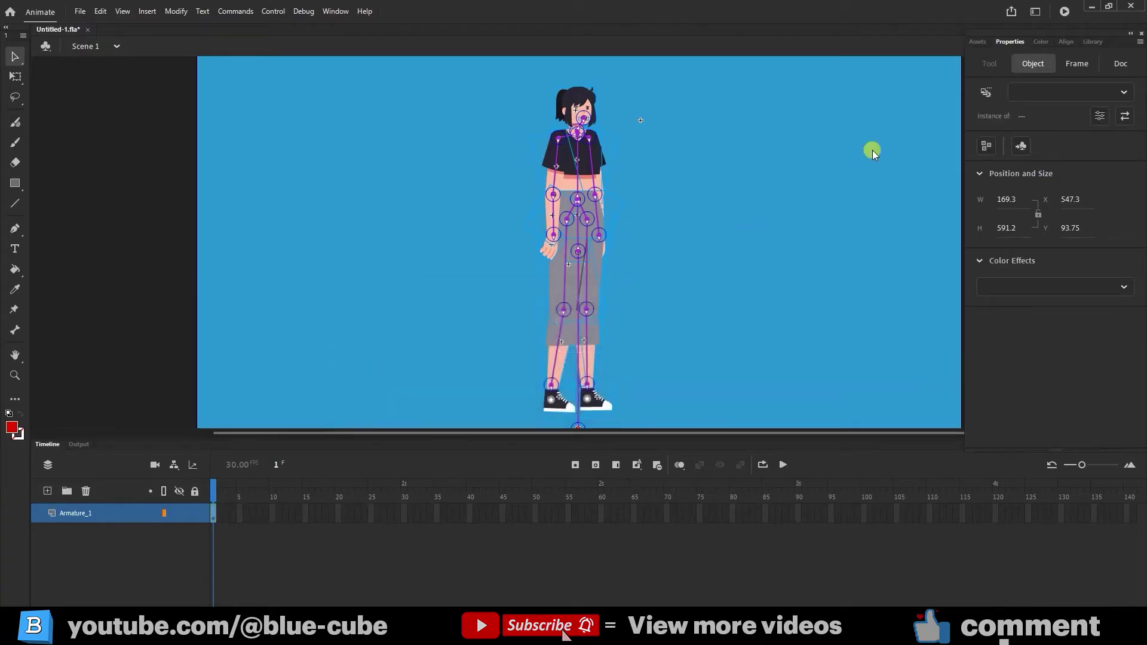
pyautogui.click(1094, 42)
pyautogui.scroll(-7, 1015, 384)
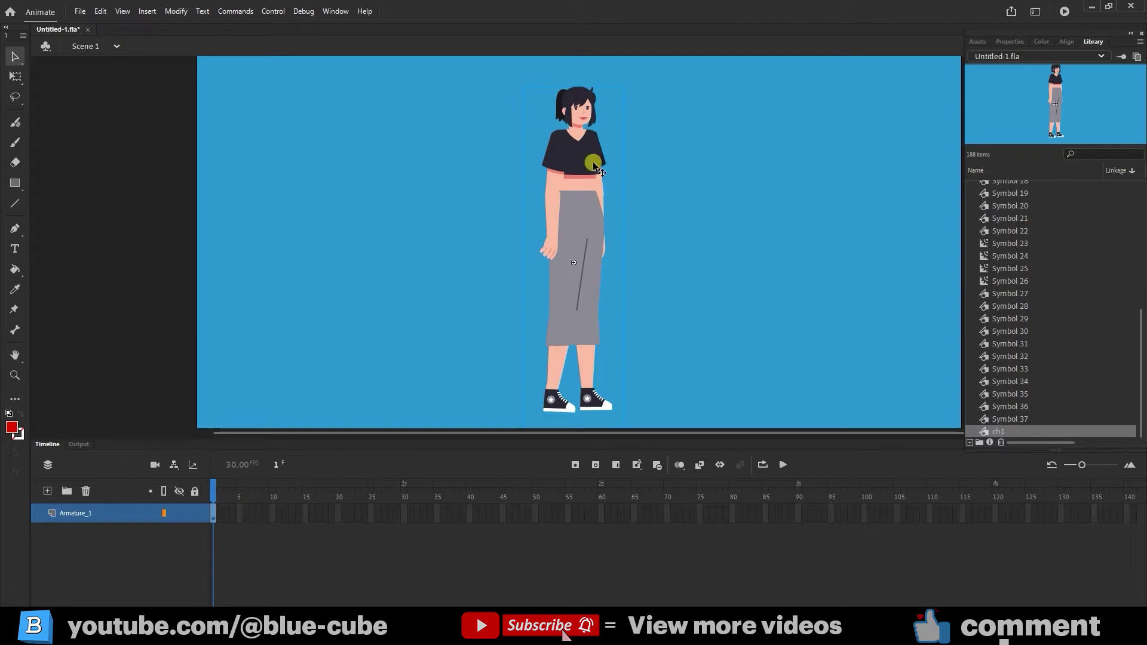
# Open the ch1 symbol for editing and move the whole armature to the left side of the stage
pyautogui.doubleClick(589, 217)
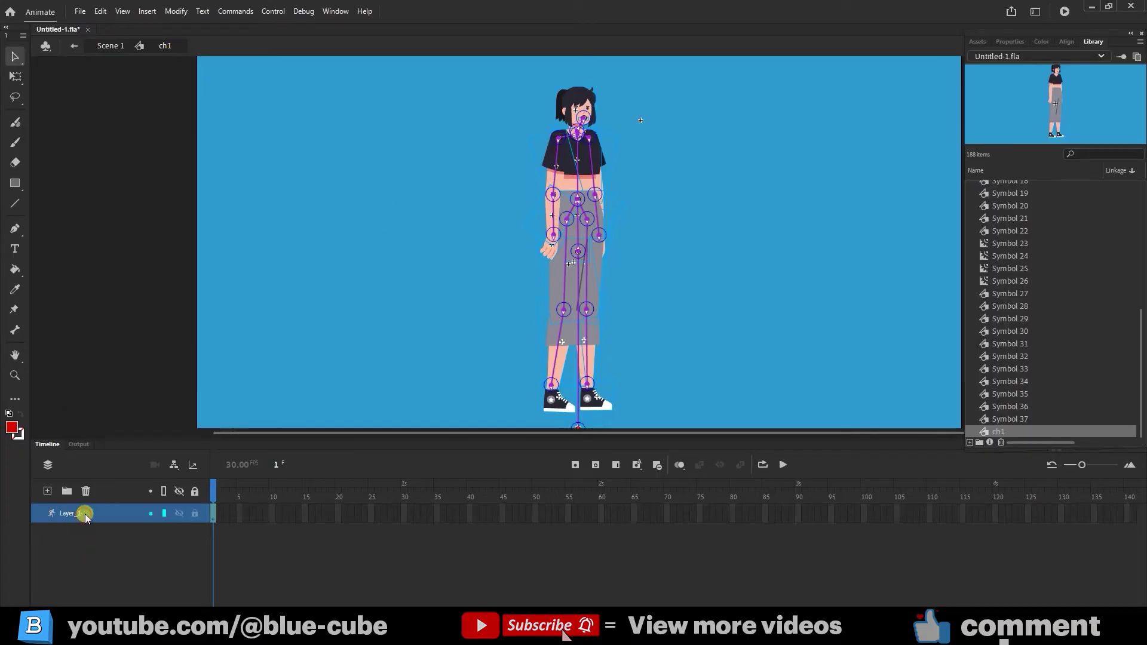
pyautogui.click(15, 77)
pyautogui.click(588, 256)
pyautogui.moveTo(667, 105); pyautogui.dragTo(441, 427)
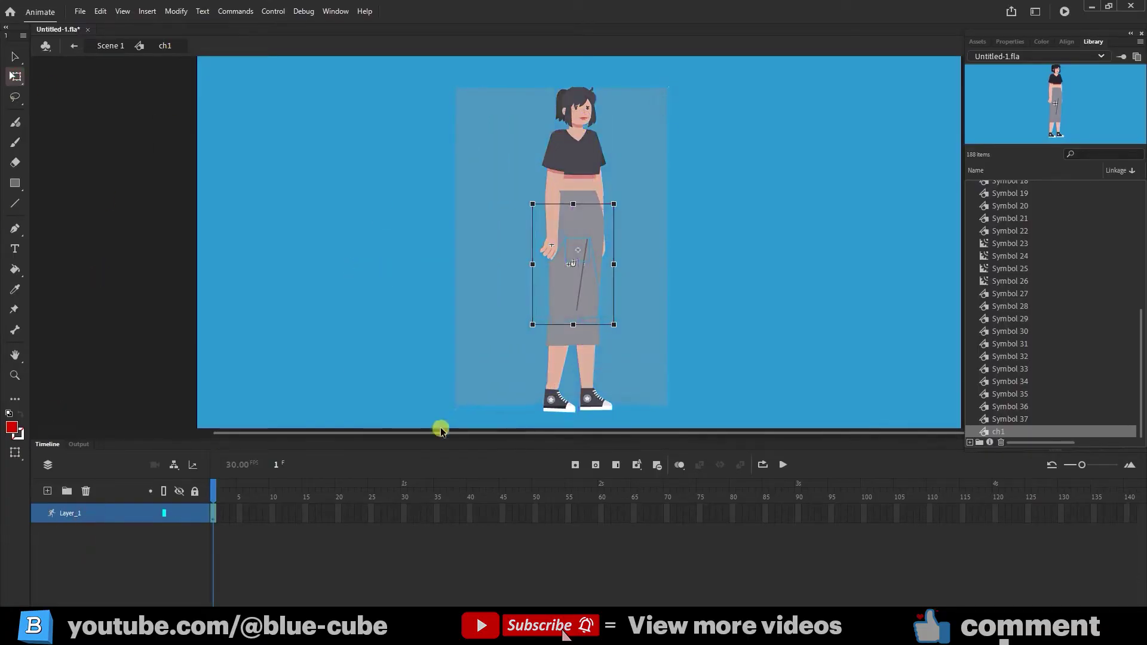
pyautogui.moveTo(584, 328); pyautogui.dragTo(261, 334)
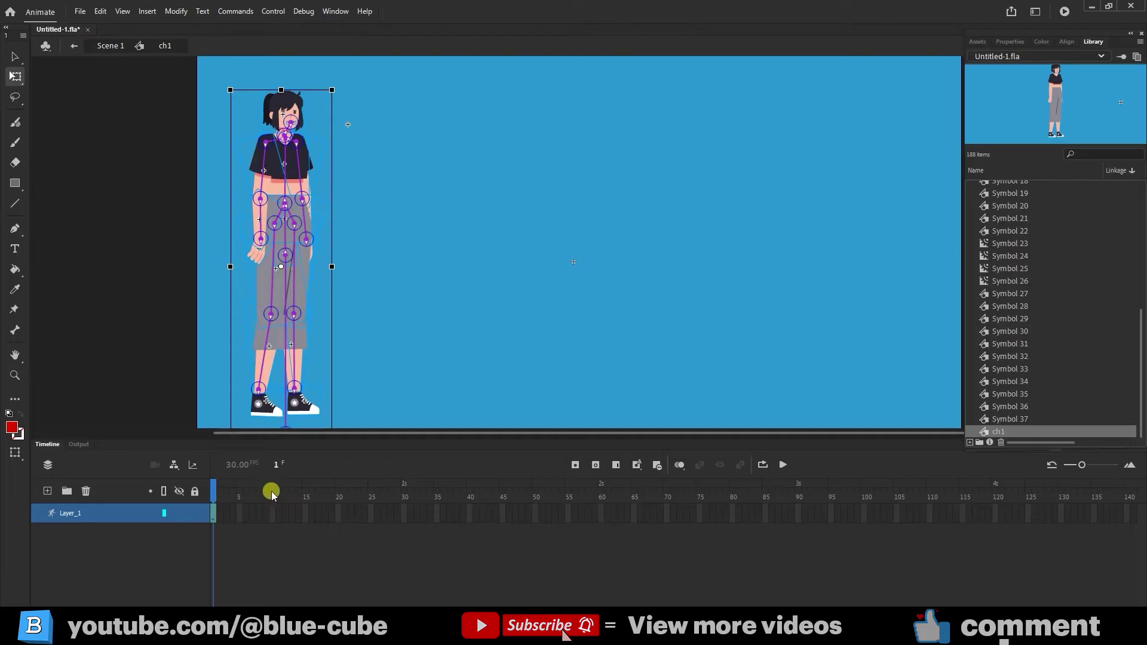
# Insert a keyframe at frame 10 and pose the near leg lifted with a bent knee, shifting the supporting leg slightly
pyautogui.click(273, 513)
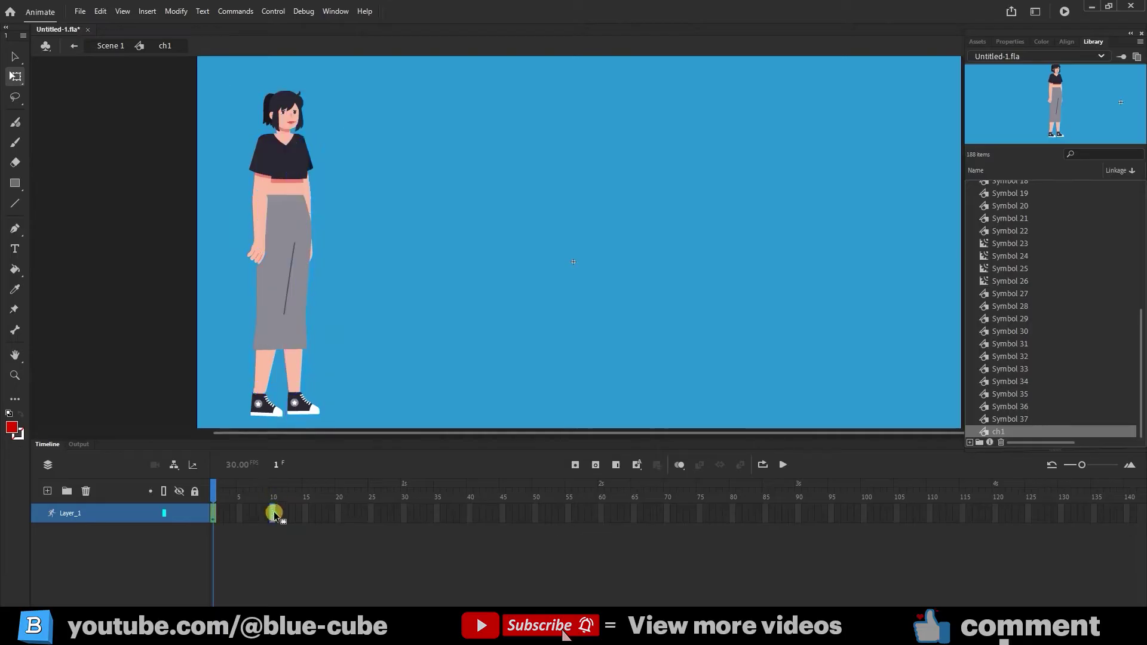
pyautogui.click(574, 465)
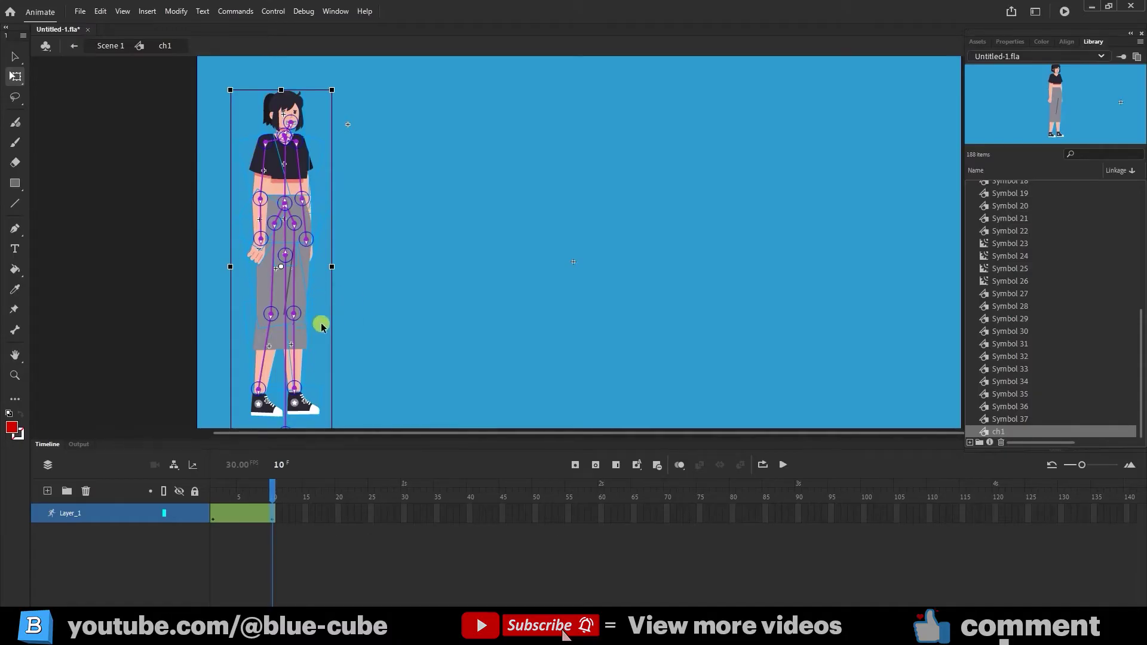
pyautogui.click(269, 403)
pyautogui.click(15, 57)
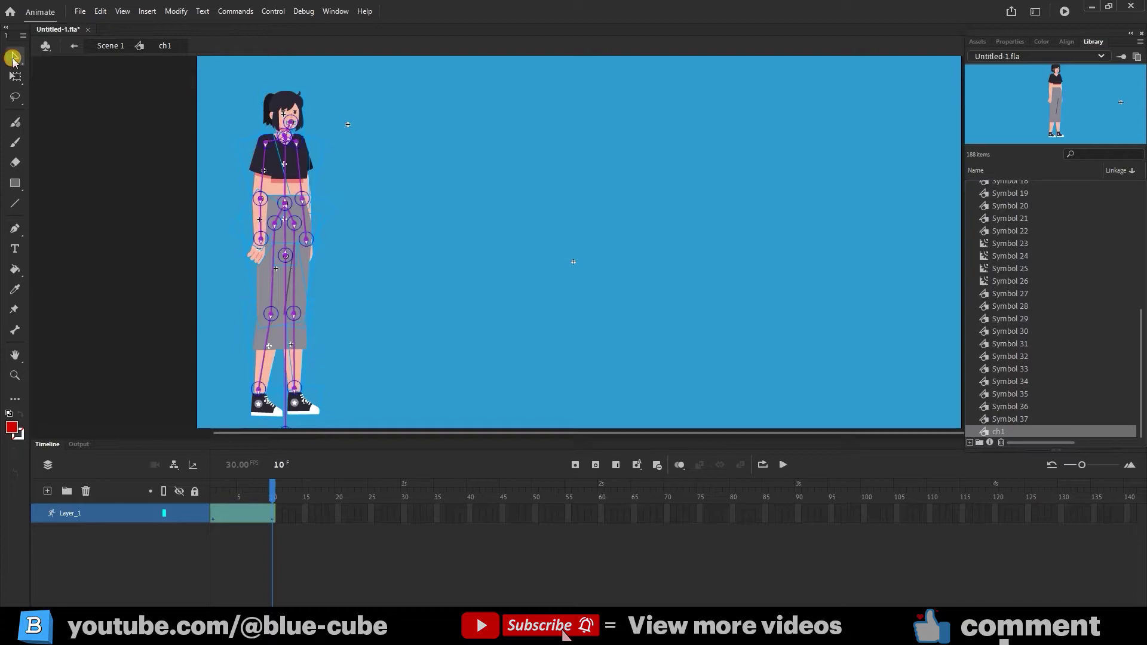
pyautogui.moveTo(259, 382); pyautogui.dragTo(274, 337)
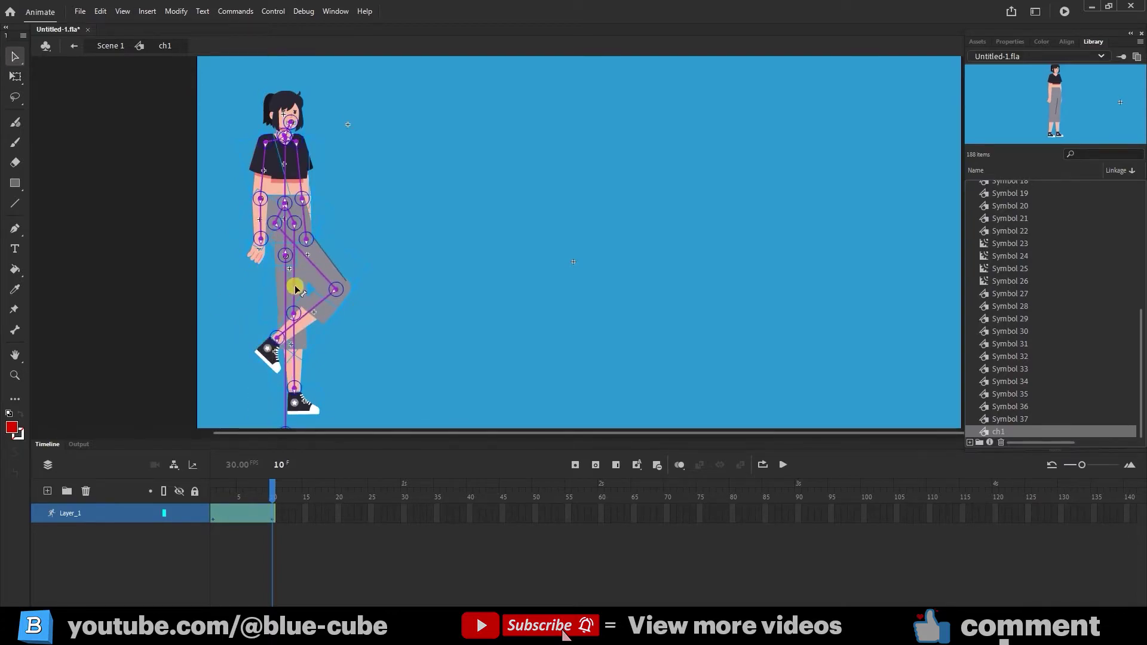
pyautogui.moveTo(294, 287); pyautogui.dragTo(292, 288)
pyautogui.moveTo(273, 493)
pyautogui.mouseDown()
pyautogui.moveTo(248, 506)
pyautogui.moveTo(276, 514)
pyautogui.moveTo(291, 474)
pyautogui.moveTo(273, 494)
pyautogui.mouseUp()
# Pose the arms at frame 10, swinging the far arm forward and adjusting the near arm beside the body
pyautogui.click(268, 245)
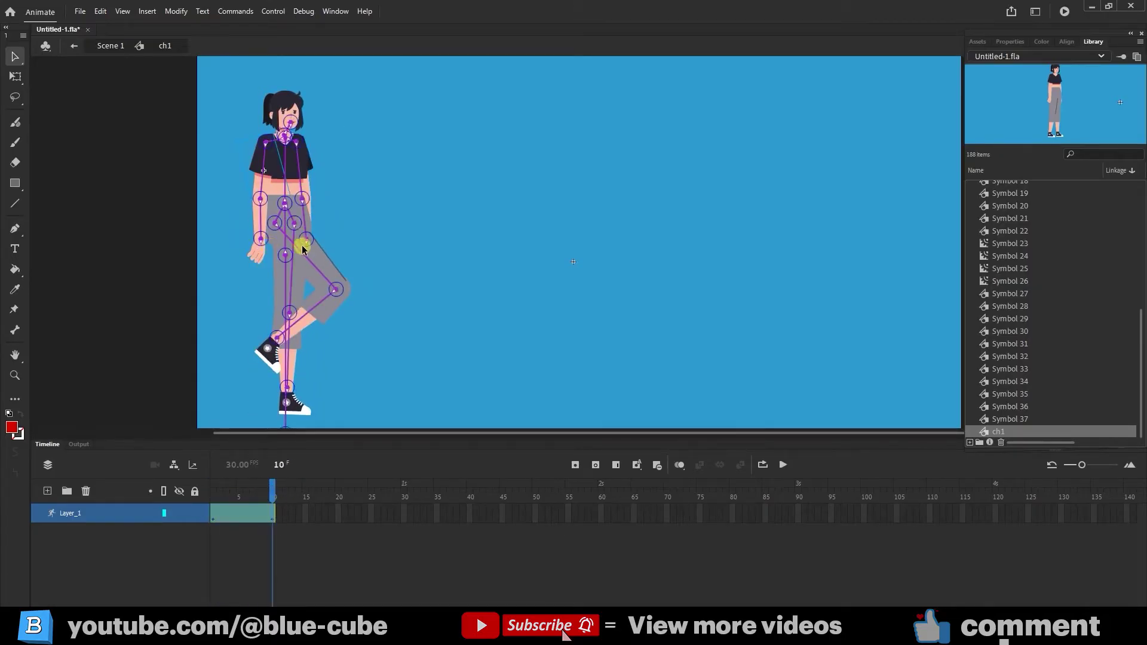
pyautogui.moveTo(260, 238); pyautogui.dragTo(308, 248)
pyautogui.click(311, 184)
pyautogui.click(310, 210)
pyautogui.moveTo(310, 200); pyautogui.dragTo(345, 238)
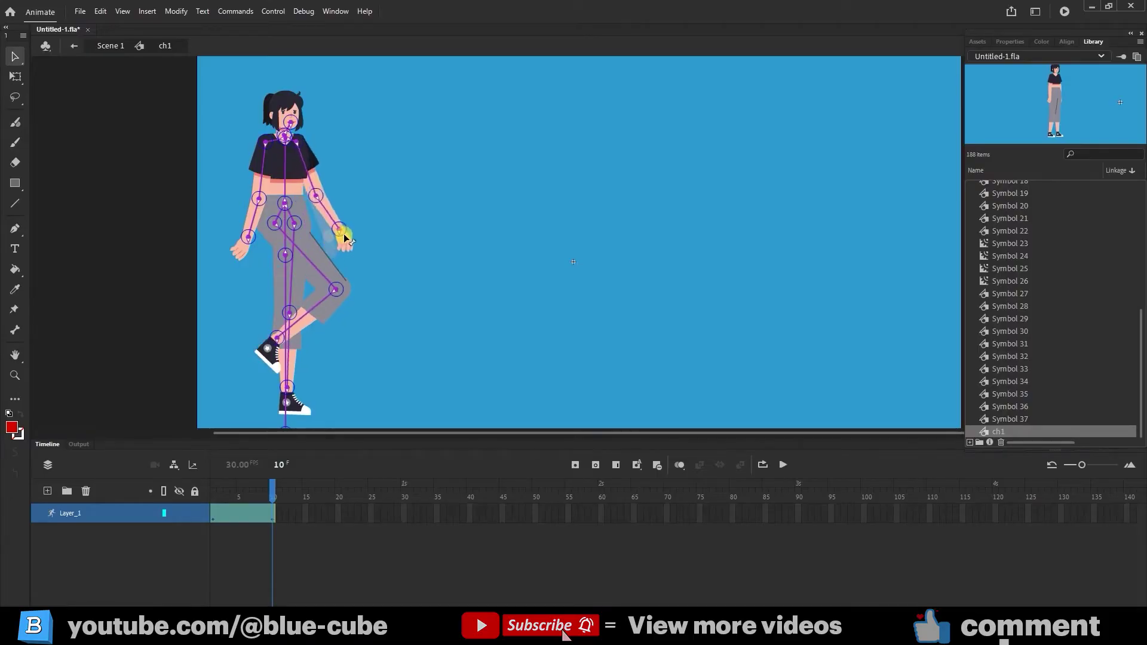
pyautogui.moveTo(310, 183); pyautogui.dragTo(302, 186)
pyautogui.moveTo(236, 490); pyautogui.dragTo(275, 487)
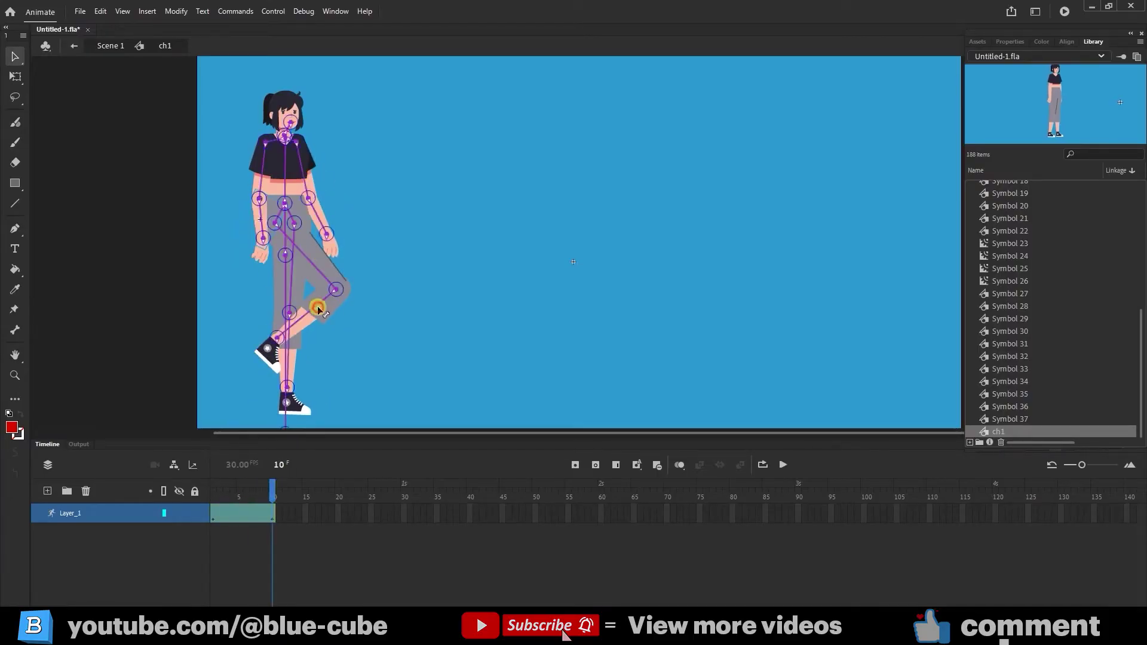
# Fine-tune the lifted leg at frame 10, then insert a keyframe at frame 20 and spread the legs into a full stride
pyautogui.moveTo(319, 307); pyautogui.dragTo(313, 307)
pyautogui.click(338, 515)
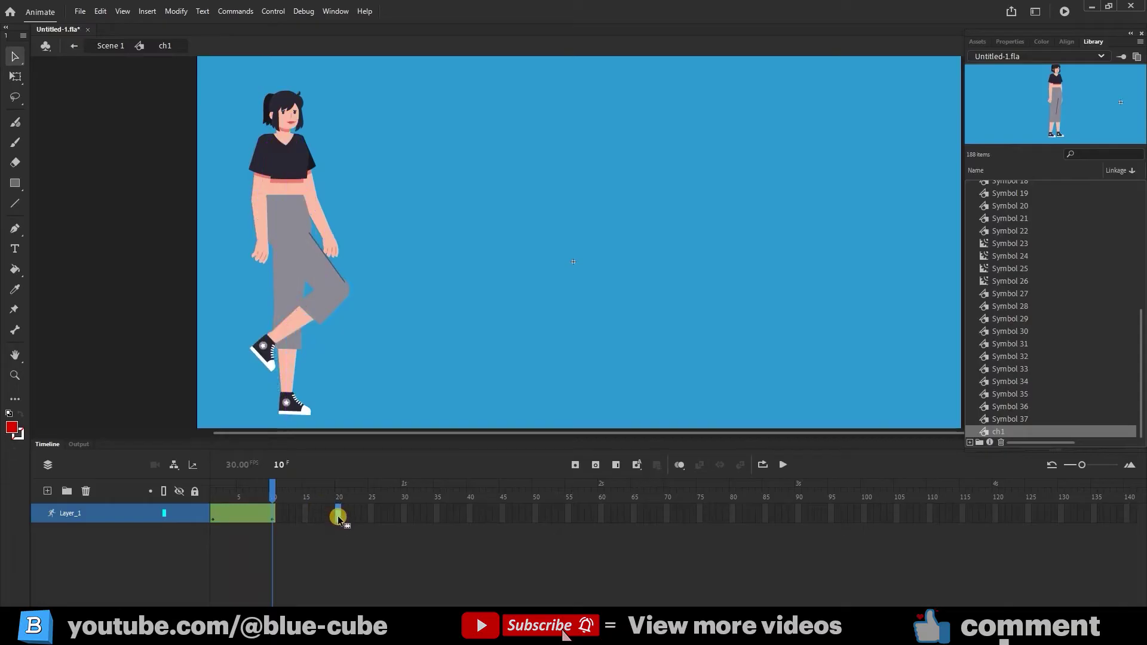
pyautogui.click(575, 465)
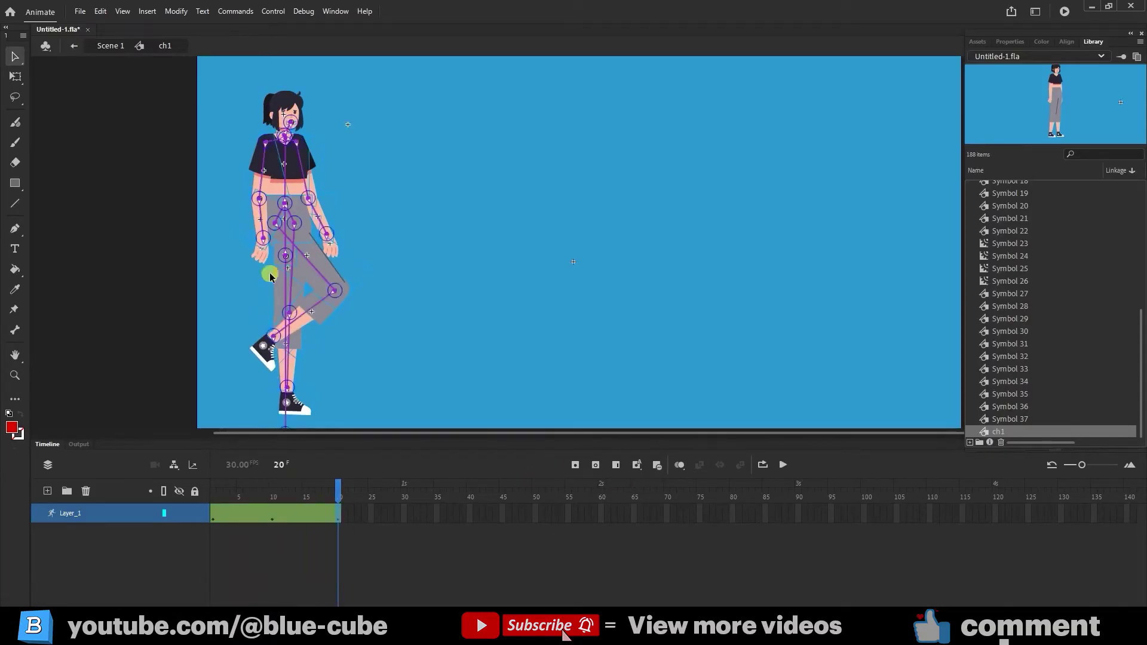
pyautogui.moveTo(317, 310); pyautogui.dragTo(353, 399)
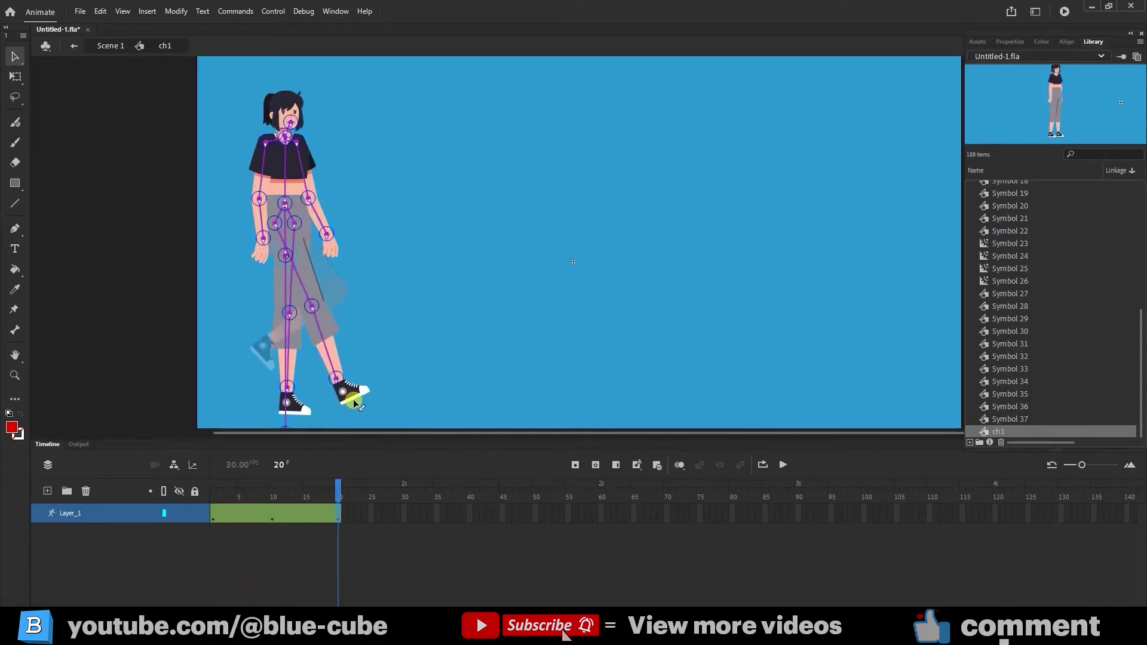
pyautogui.moveTo(292, 338); pyautogui.dragTo(217, 368)
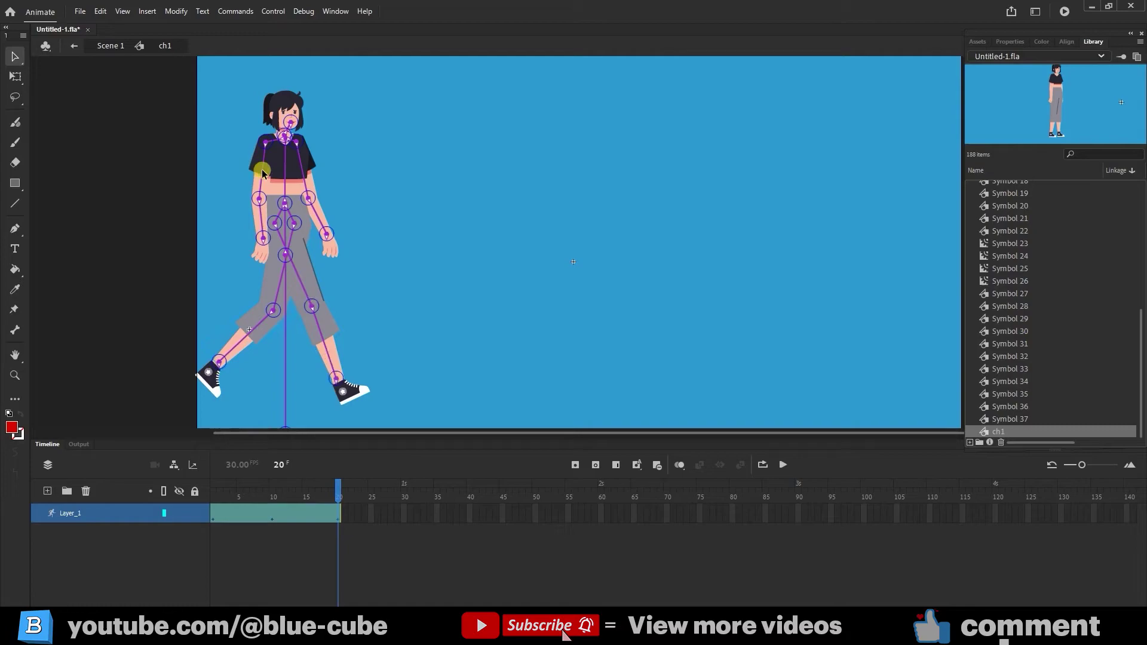
# Pose the arms at frame 20, swinging the near arm behind the body and the far arm forward
pyautogui.moveTo(263, 174); pyautogui.dragTo(327, 180)
pyautogui.moveTo(362, 232); pyautogui.dragTo(365, 224)
pyautogui.moveTo(320, 177); pyautogui.dragTo(323, 174)
pyautogui.moveTo(336, 482)
pyautogui.mouseDown()
pyautogui.moveTo(275, 488)
pyautogui.moveTo(338, 481)
pyautogui.mouseUp()
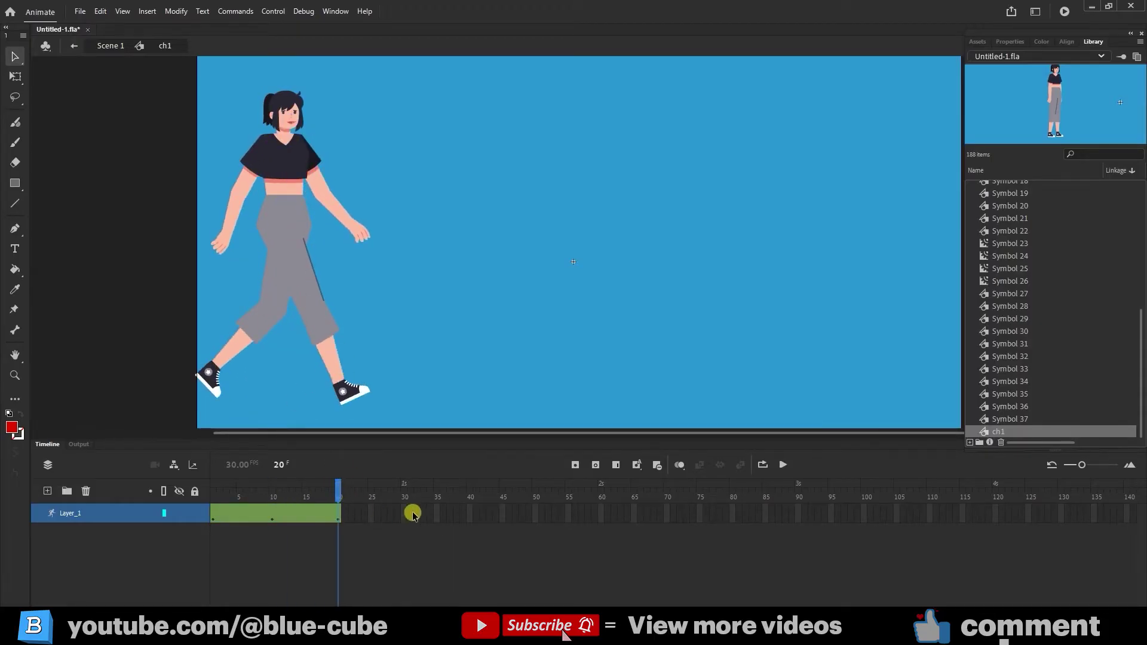
# Insert a keyframe at frame 30 and bring the forward leg back to upright beneath the body, previewing the motion
pyautogui.click(577, 464)
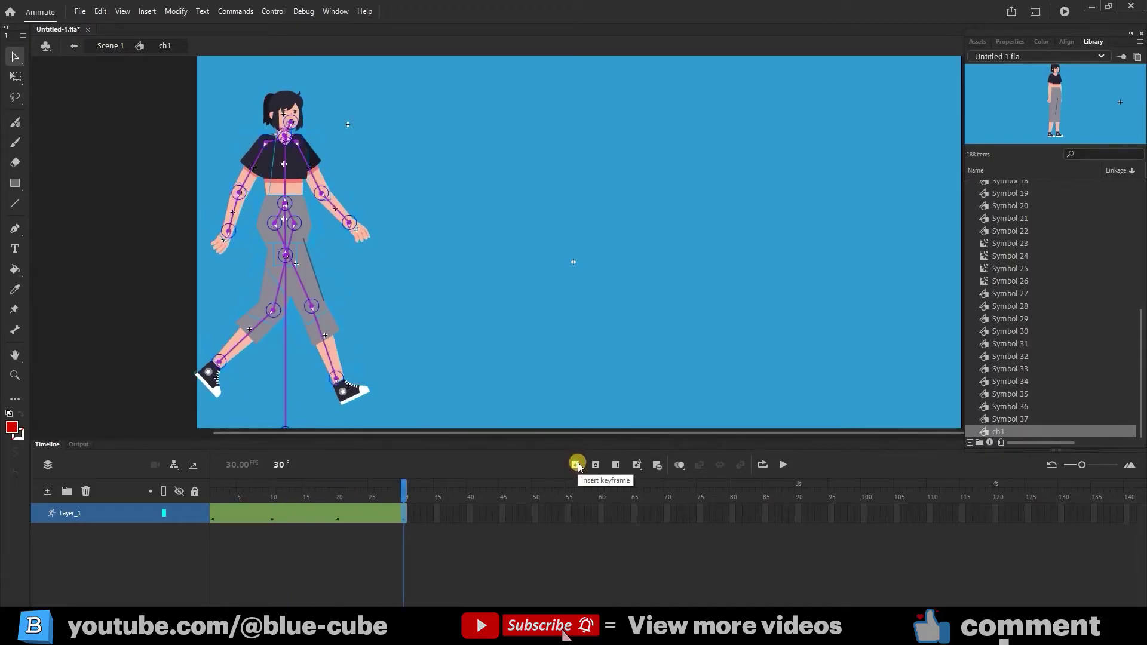
pyautogui.click(419, 227)
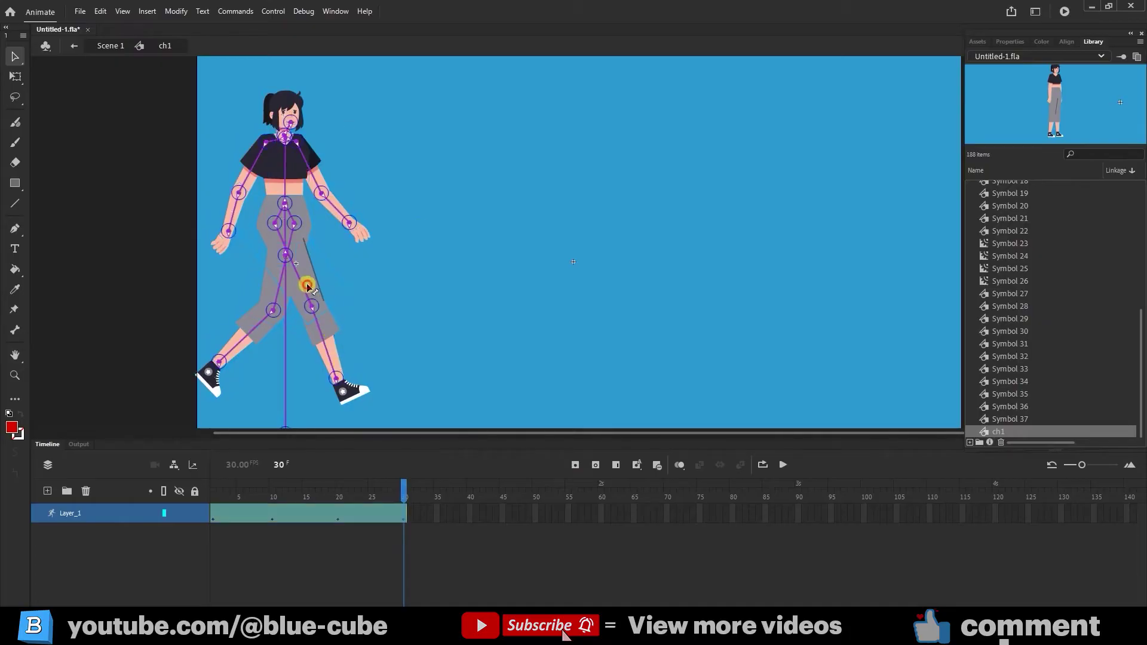
pyautogui.moveTo(307, 285); pyautogui.dragTo(285, 305)
pyautogui.moveTo(287, 409); pyautogui.dragTo(297, 408)
pyautogui.moveTo(404, 489); pyautogui.dragTo(248, 455)
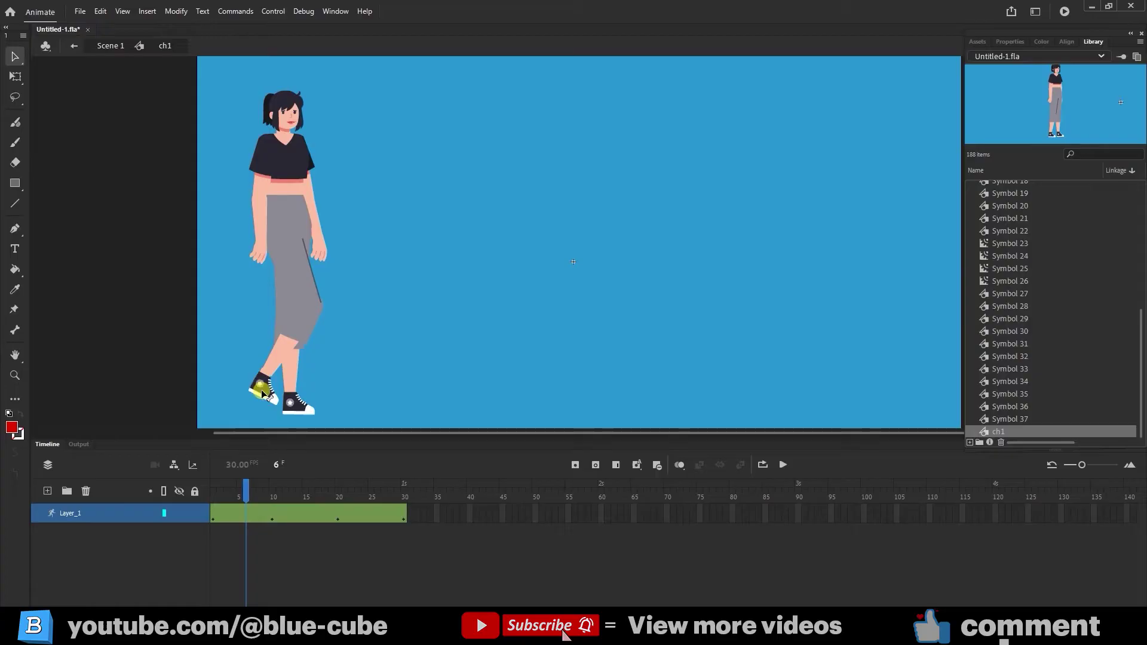
pyautogui.press('Return')
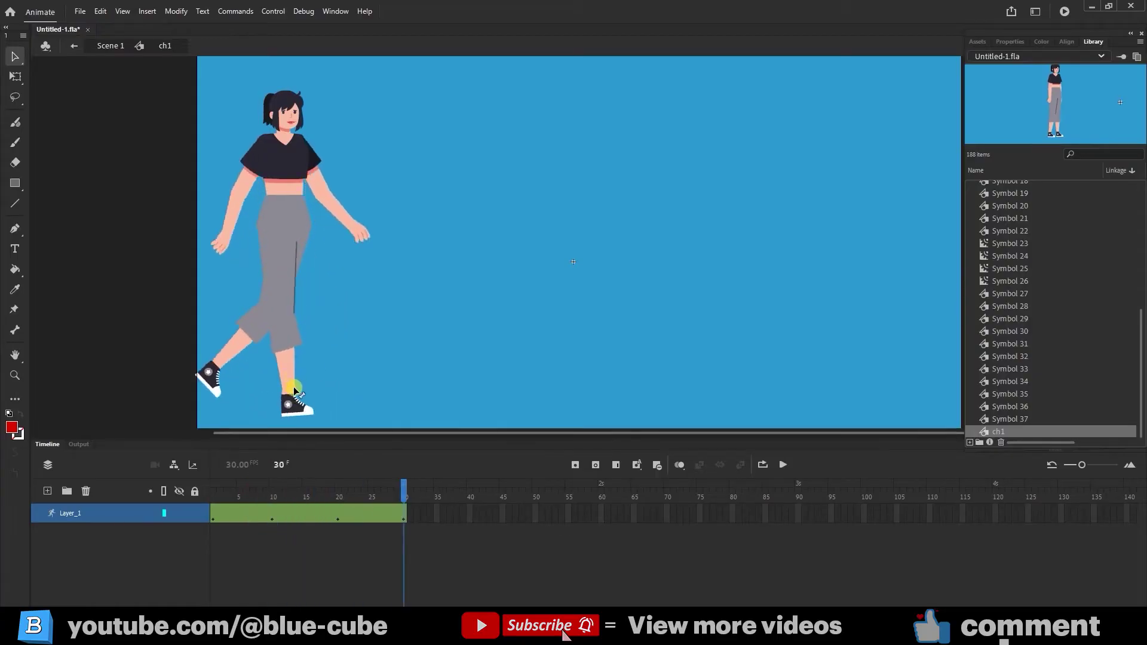
# Lift the trailing leg forward at frame 30 with a bent knee and raised foot, keeping the arms as posed
pyautogui.moveTo(246, 341); pyautogui.dragTo(289, 331)
pyautogui.moveTo(248, 497); pyautogui.dragTo(407, 504)
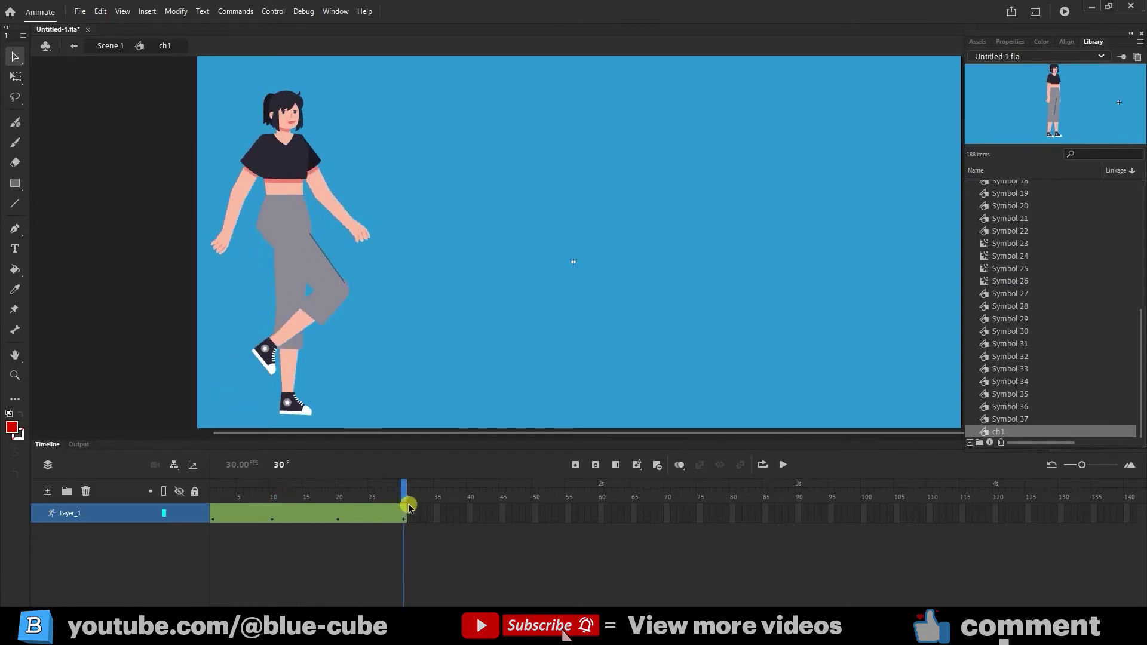
pyautogui.moveTo(264, 354); pyautogui.dragTo(287, 330)
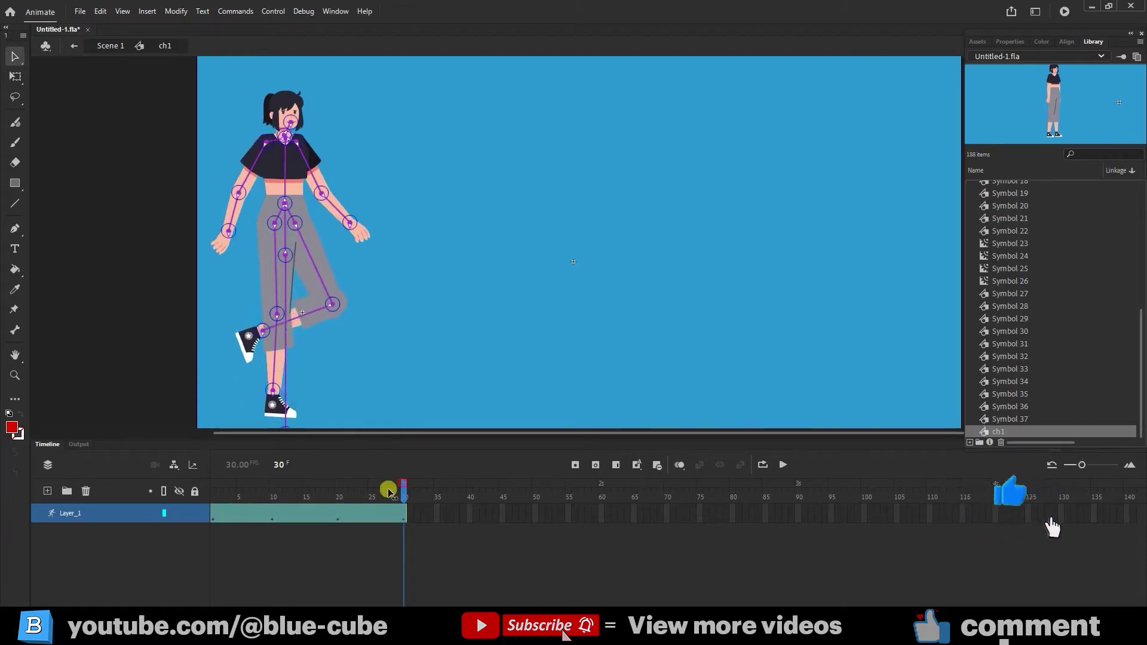
pyautogui.moveTo(389, 490)
pyautogui.mouseDown()
pyautogui.moveTo(252, 498)
pyautogui.moveTo(374, 507)
pyautogui.moveTo(402, 490)
pyautogui.moveTo(269, 505)
pyautogui.moveTo(404, 502)
pyautogui.mouseUp()
pyautogui.click(314, 317)
pyautogui.moveTo(314, 317); pyautogui.dragTo(314, 314)
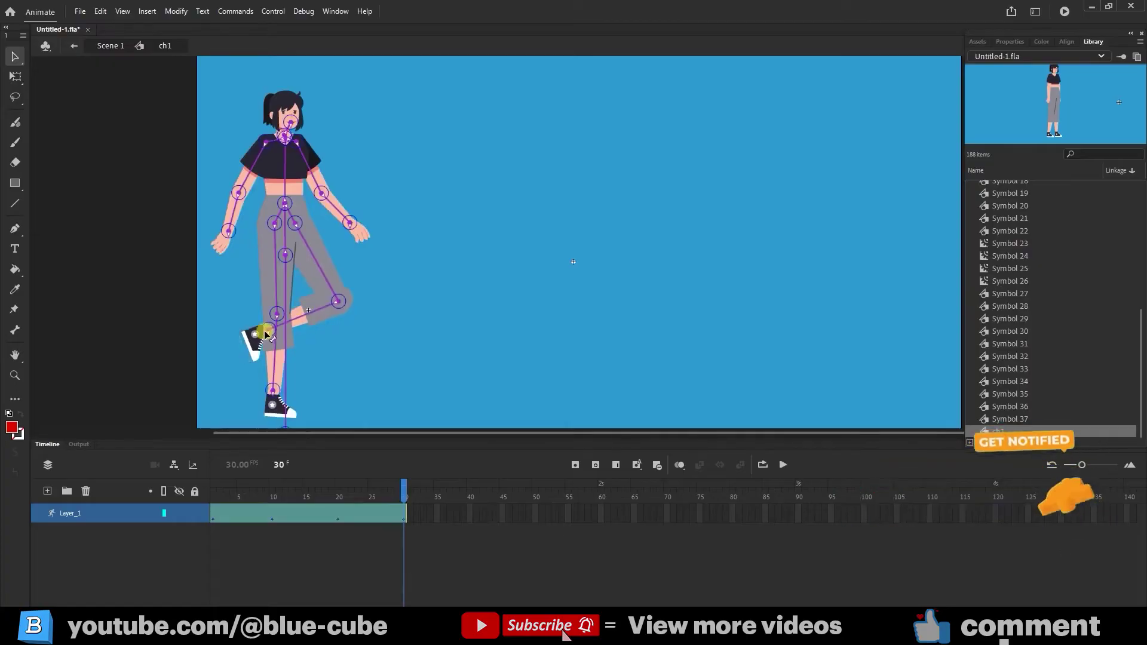
pyautogui.moveTo(256, 169); pyautogui.dragTo(272, 174)
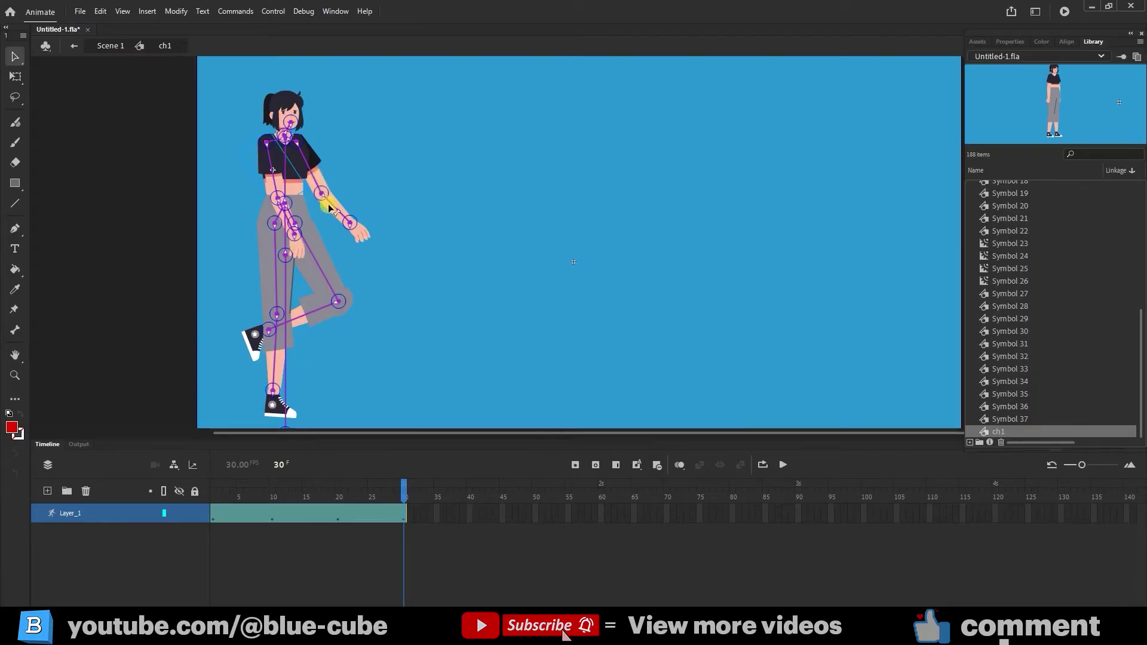
pyautogui.hotkey('ctrl', 'z')
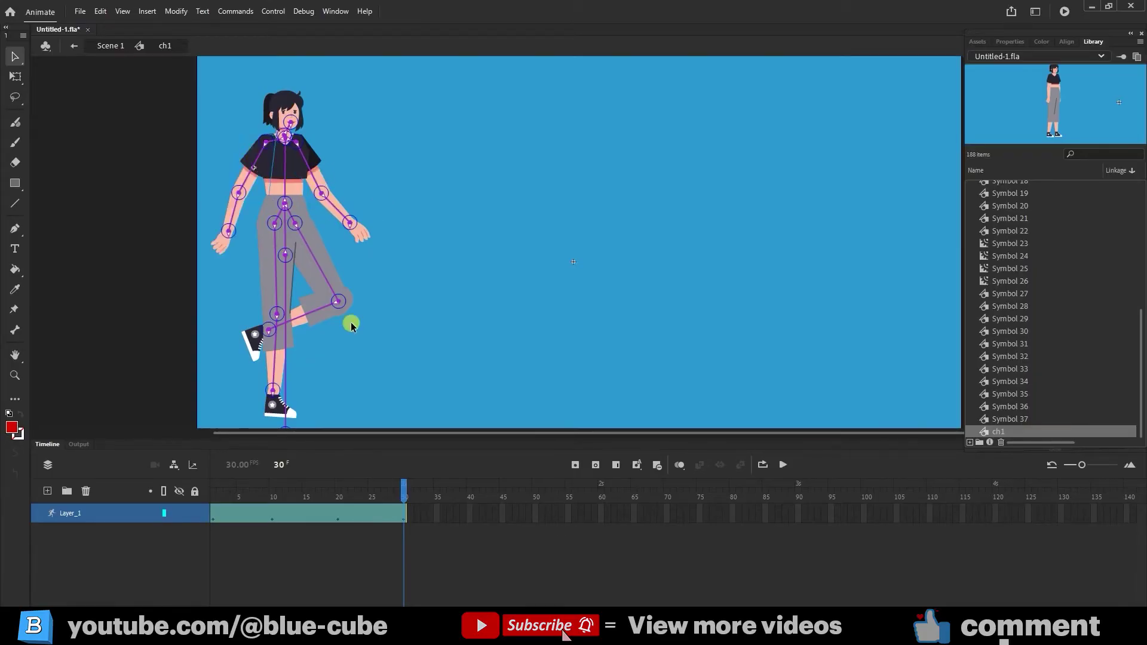
# Insert a keyframe at frame 40, spread the legs into the opposite stride, and swing the near arm forward and far arm back
pyautogui.click(470, 514)
pyautogui.click(574, 464)
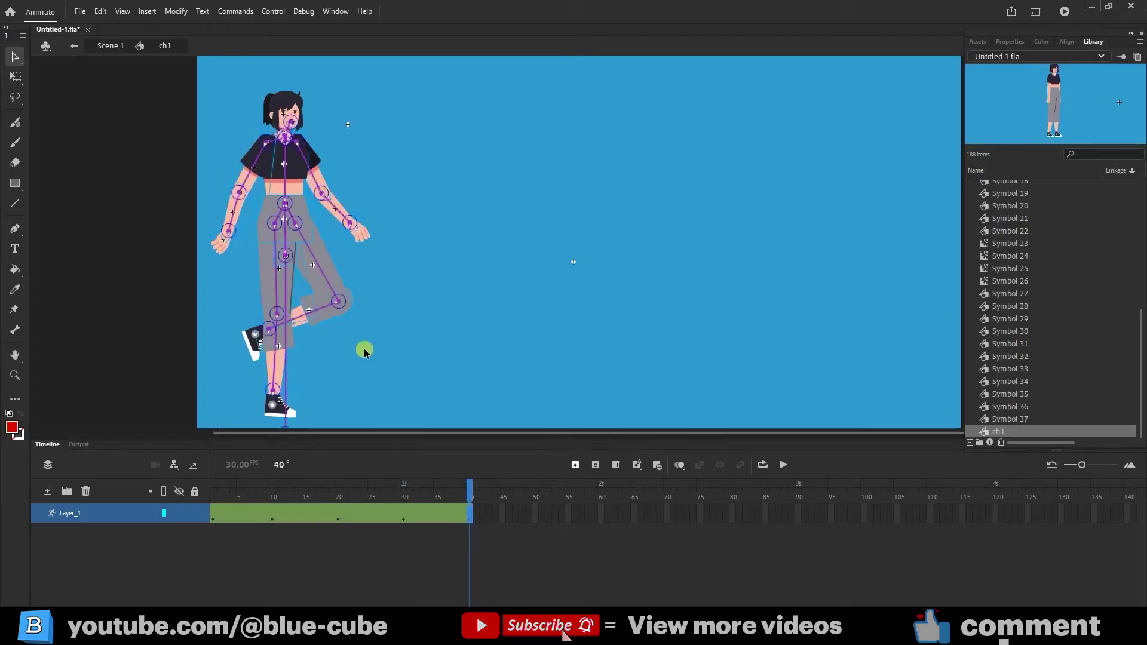
pyautogui.click(302, 320)
pyautogui.moveTo(303, 320); pyautogui.dragTo(354, 371)
pyautogui.moveTo(284, 367); pyautogui.dragTo(225, 340)
pyautogui.moveTo(471, 491); pyautogui.dragTo(469, 530)
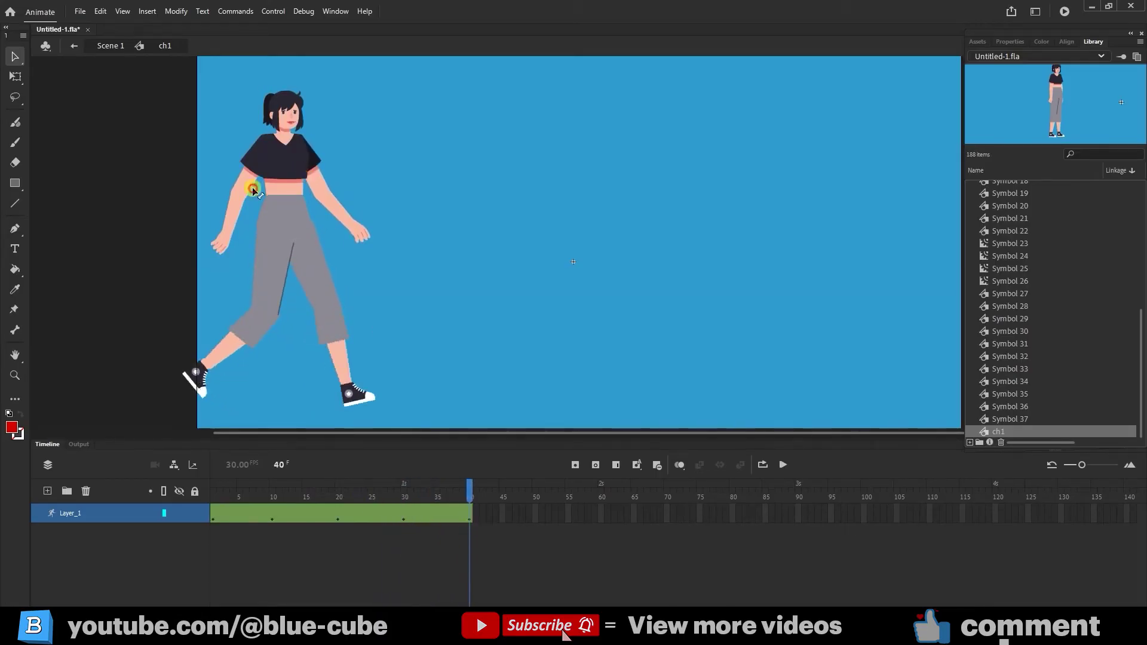
pyautogui.moveTo(253, 190); pyautogui.dragTo(294, 178)
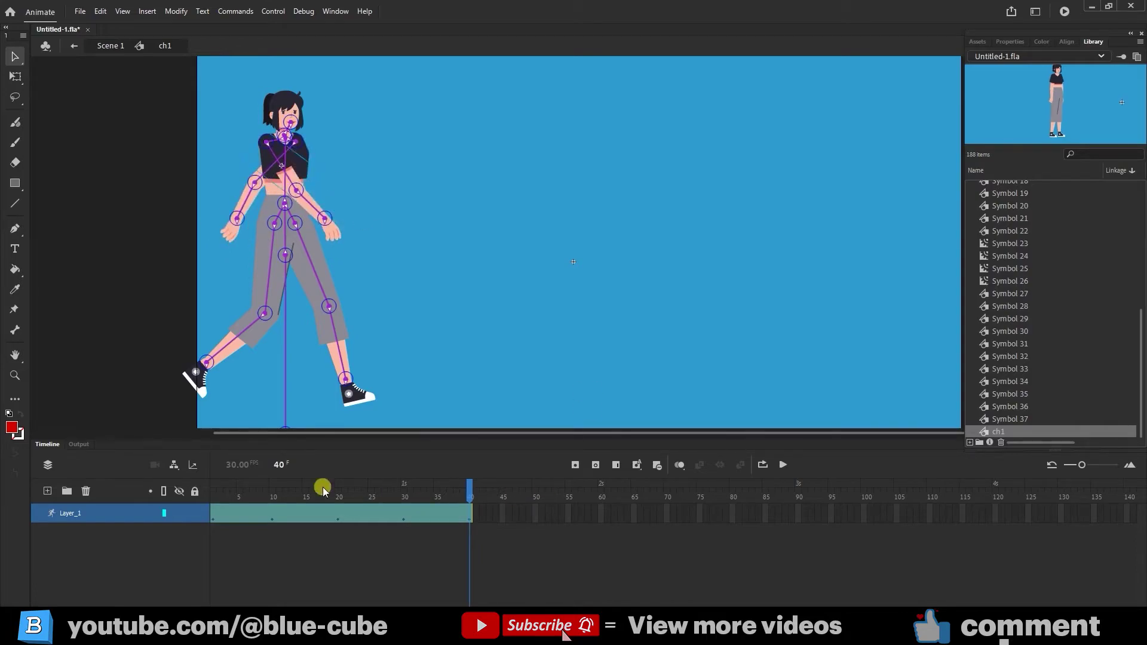
# Lower both arms beside the body at frame 30 and play the walk animation from the beginning
pyautogui.moveTo(323, 490); pyautogui.dragTo(403, 522)
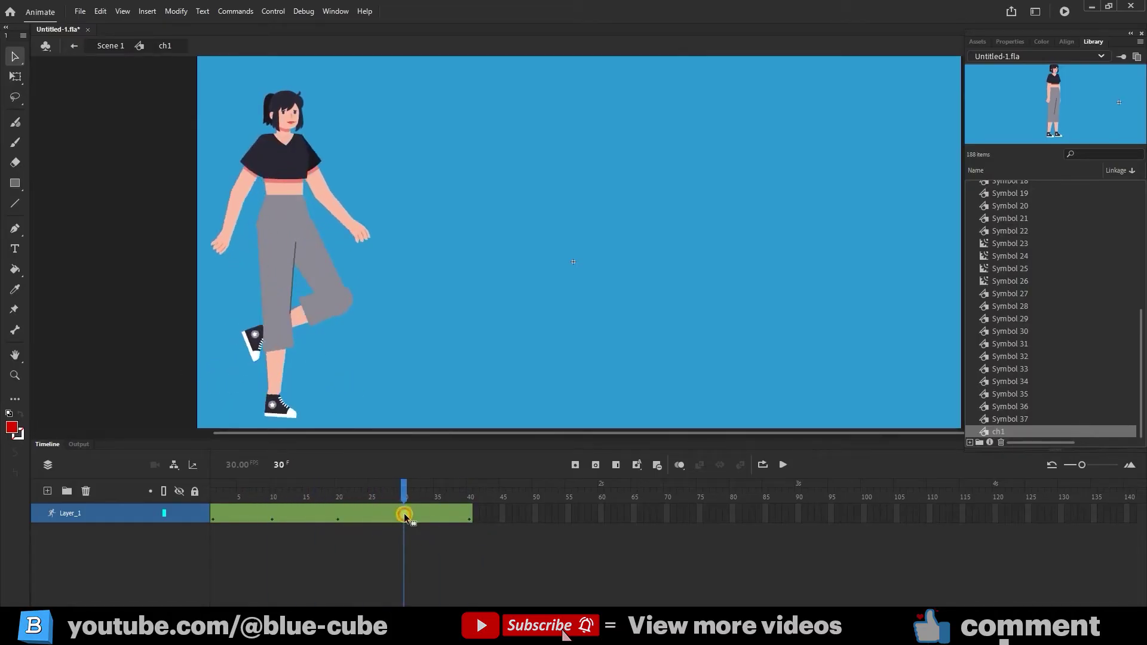
pyautogui.click(404, 514)
pyautogui.moveTo(247, 177); pyautogui.dragTo(313, 214)
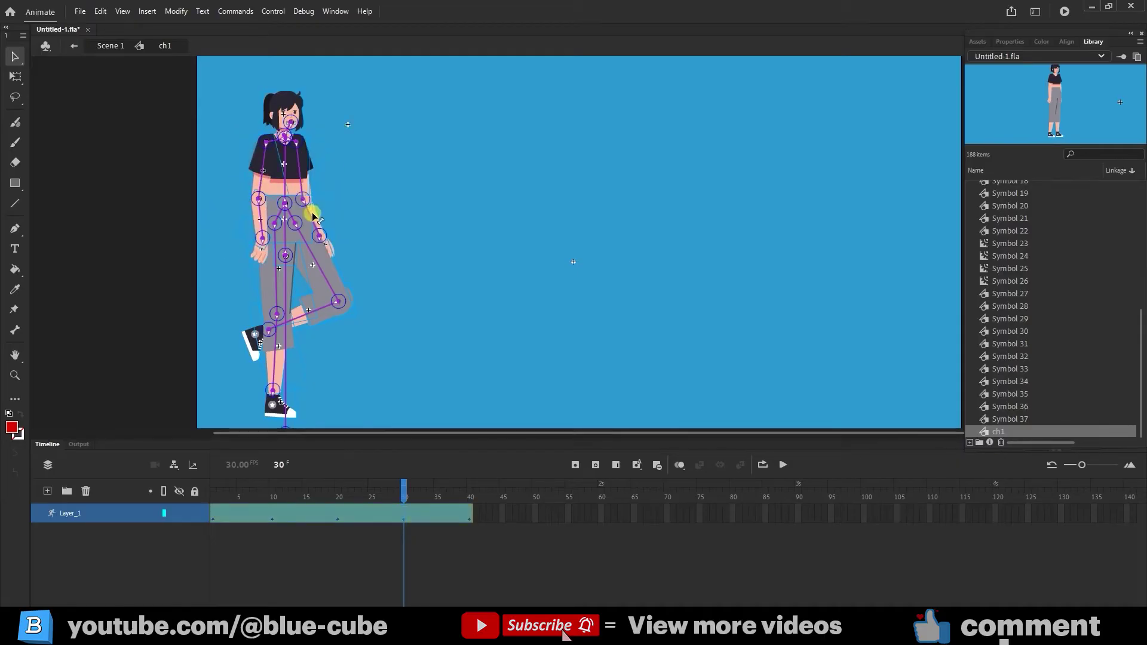
pyautogui.moveTo(405, 492); pyautogui.dragTo(215, 490)
pyautogui.click(783, 465)
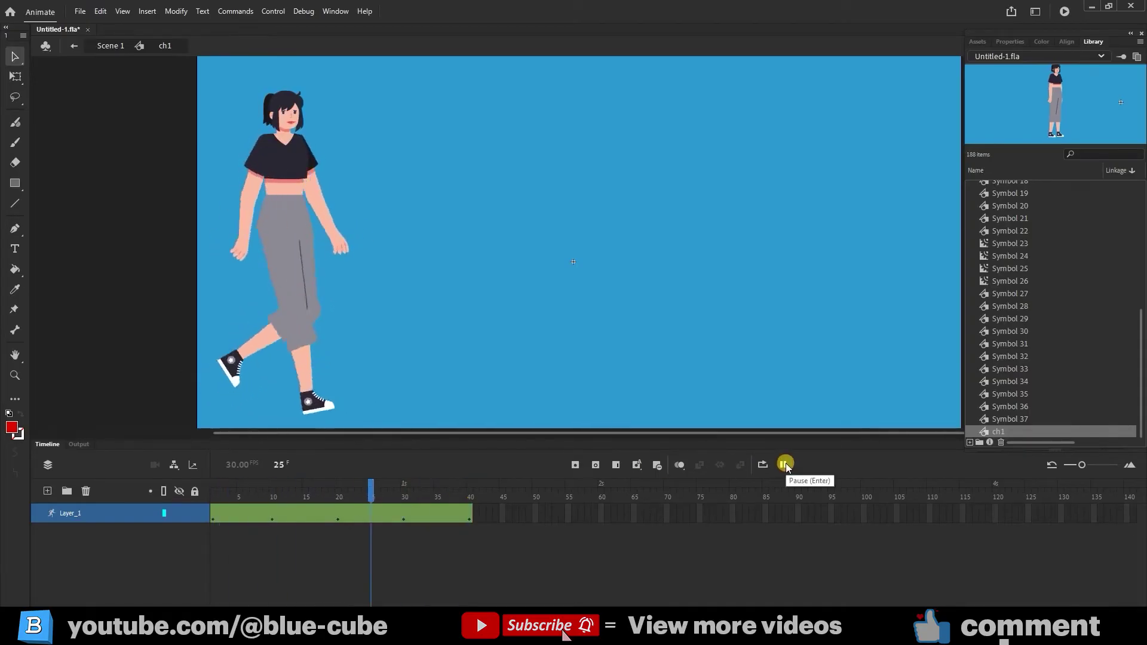
# Select the whole armature at frame 20 and nudge it slightly downward
pyautogui.moveTo(470, 494); pyautogui.dragTo(341, 506)
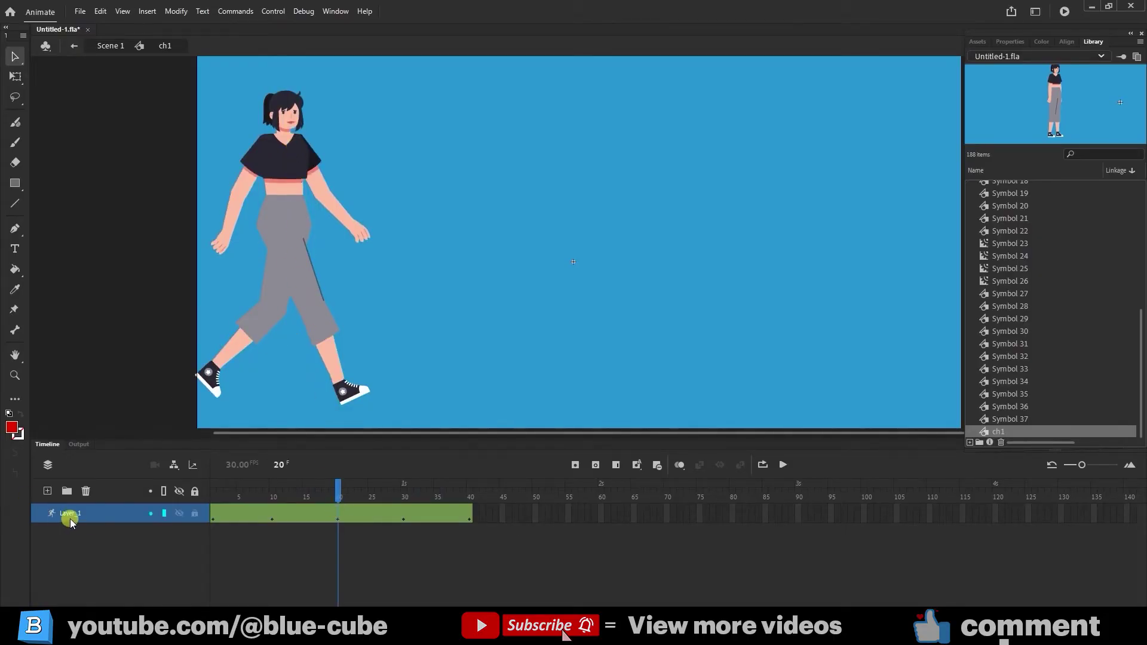
pyautogui.click(95, 514)
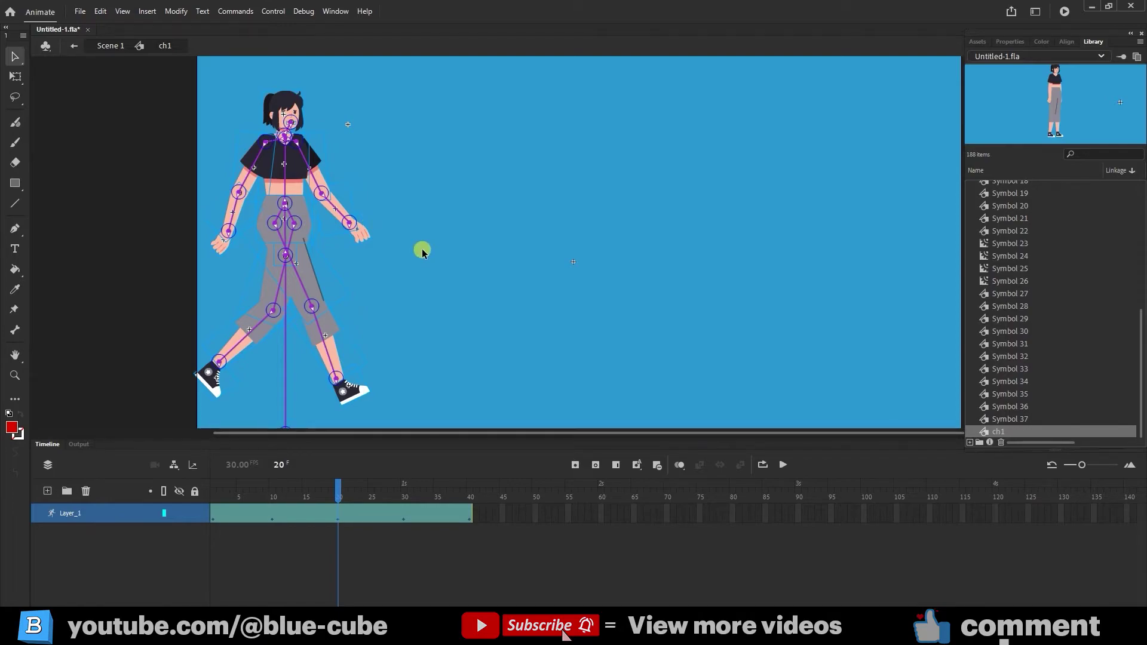
pyautogui.press('Down')
pyautogui.press('Down')
pyautogui.press('Down')
pyautogui.press('Down')
pyautogui.press('Down')
pyautogui.press('Down')
pyautogui.press('Down')
pyautogui.press('Down')
pyautogui.press('Down')
pyautogui.press('Down')
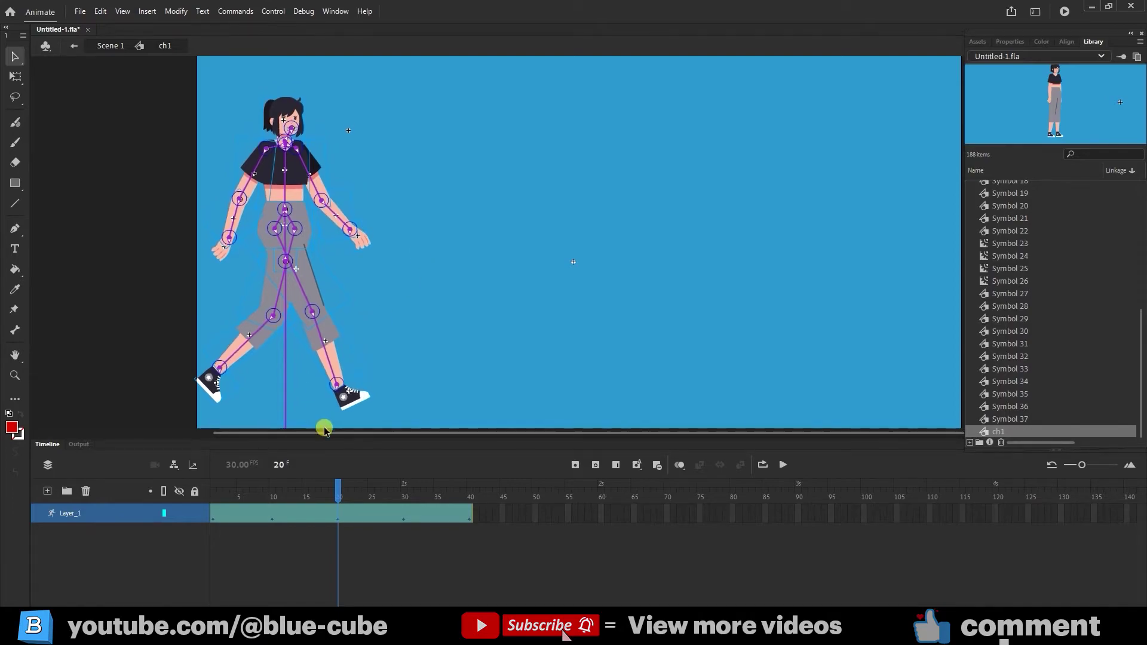
# Nudge the whole armature slightly downward at frame 40 and compare its height with the frame 20 stride
pyautogui.moveTo(339, 489); pyautogui.dragTo(468, 511)
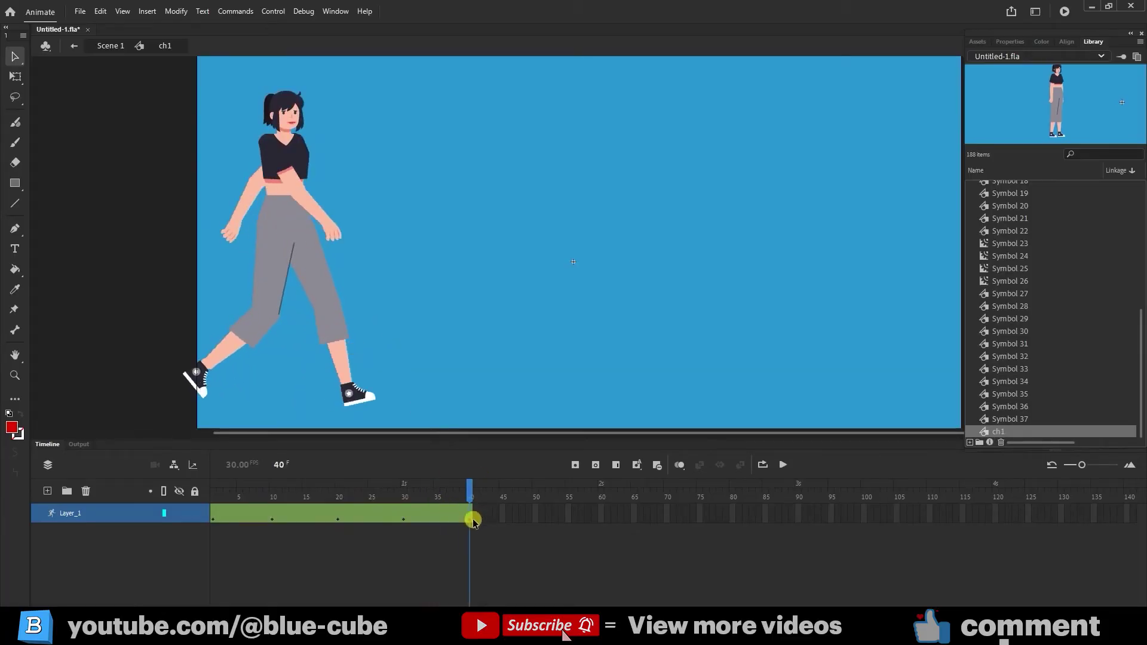
pyautogui.click(473, 521)
pyautogui.click(135, 513)
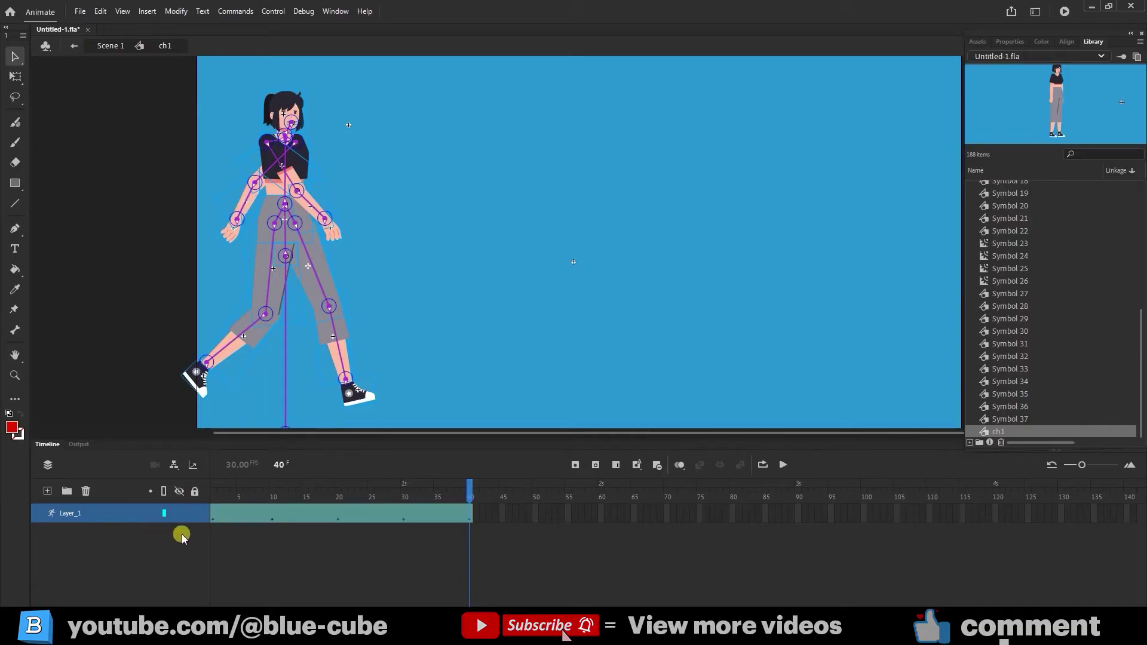
pyautogui.press('Down')
pyautogui.press('Down')
pyautogui.press('Down')
pyautogui.press('Down')
pyautogui.press('Down')
pyautogui.press('Down')
pyautogui.press('Down')
pyautogui.press('Down')
pyautogui.press('Down')
pyautogui.press('Down')
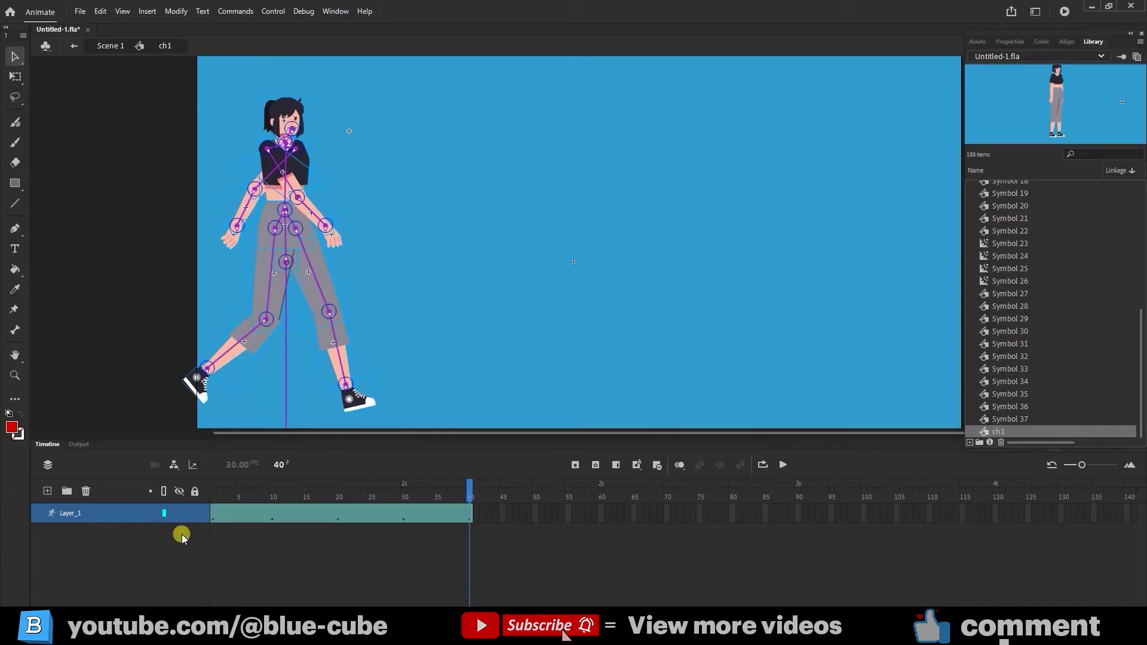
pyautogui.moveTo(338, 499); pyautogui.dragTo(469, 498)
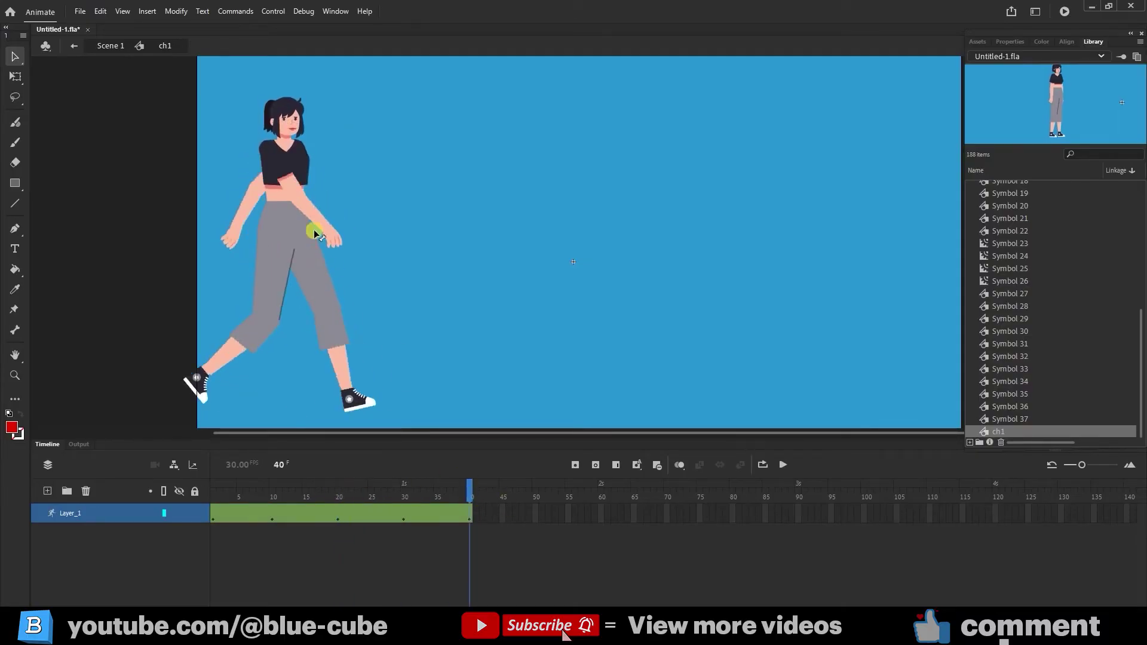
# Move the backward-swung arm slightly closer to the body at frame 40
pyautogui.click(107, 515)
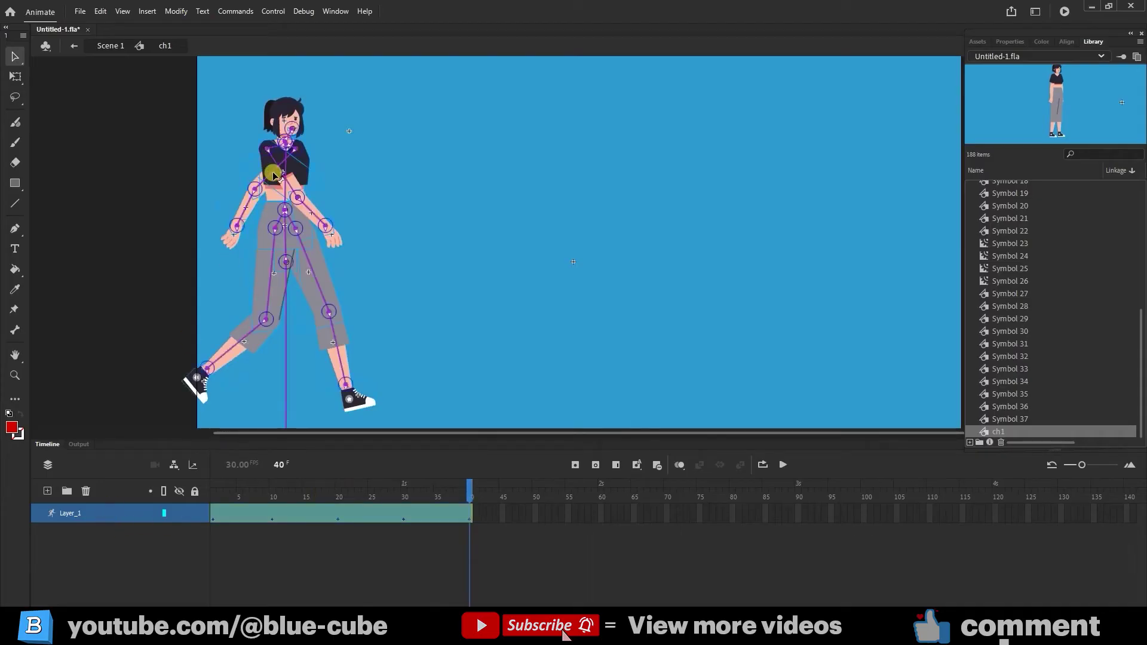
pyautogui.moveTo(273, 174); pyautogui.dragTo(270, 188)
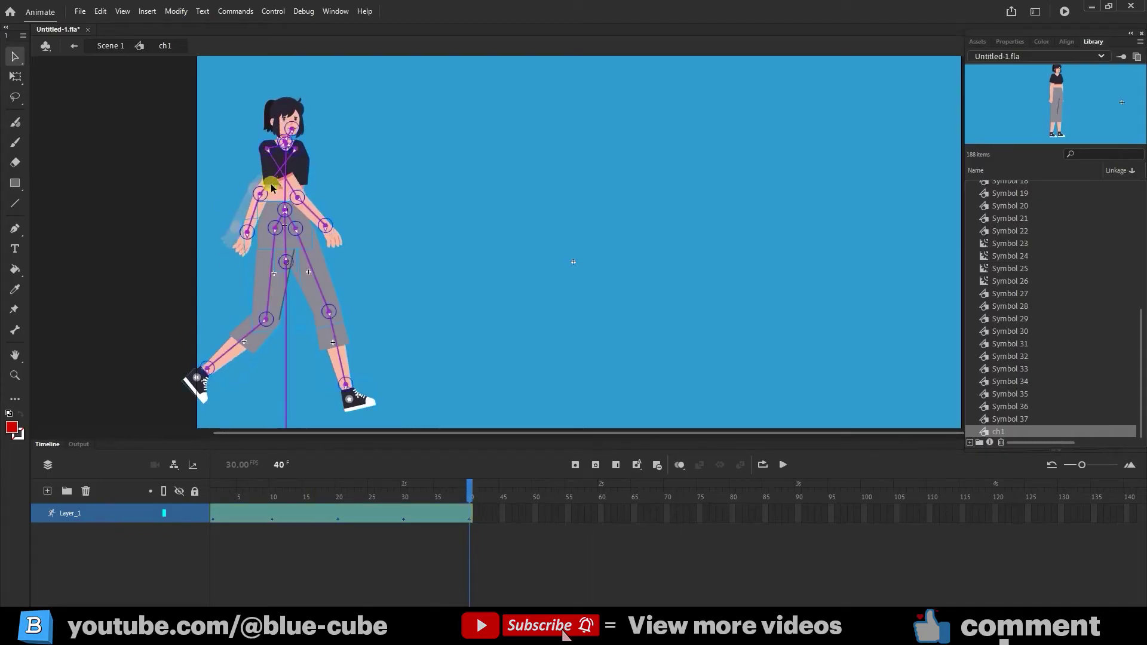
pyautogui.click(417, 238)
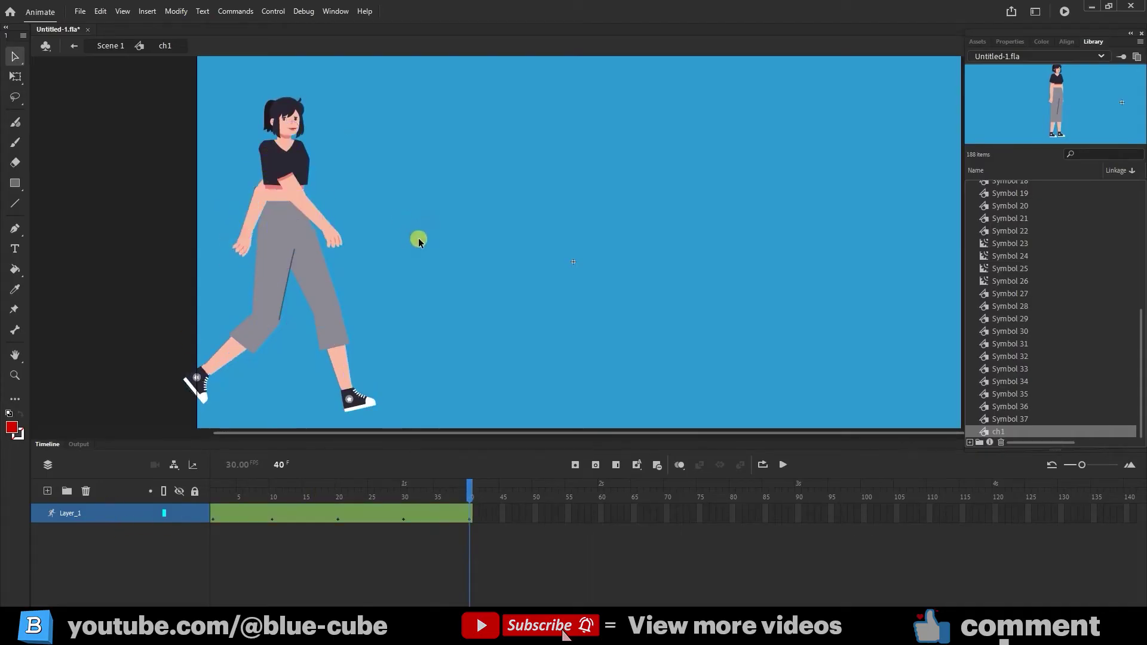
# Insert a keyframe at frame 50 and paste the pose copied from frame 10 into it
pyautogui.click(535, 515)
pyautogui.press('F6')
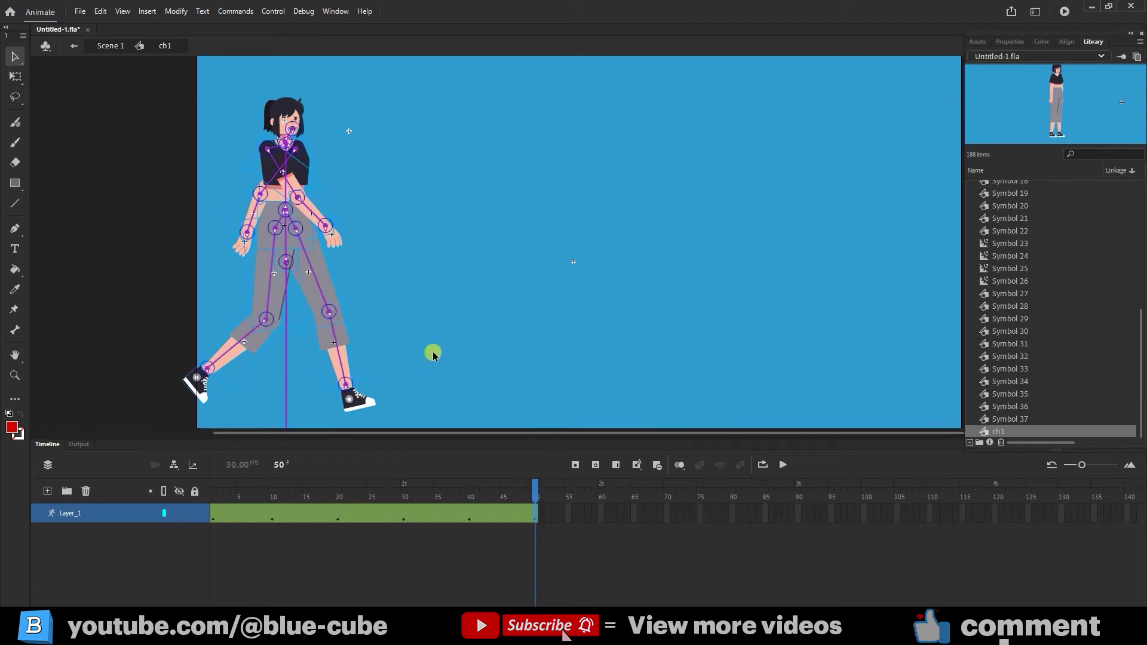
pyautogui.moveTo(279, 494); pyautogui.dragTo(270, 523)
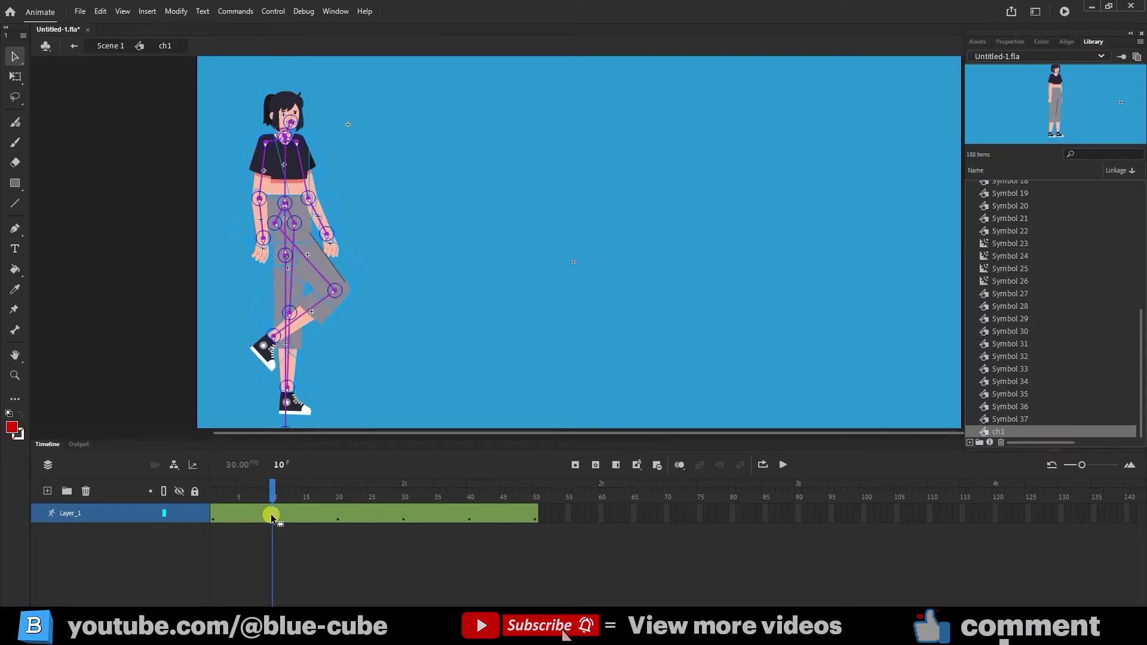
pyautogui.rightClick(271, 514)
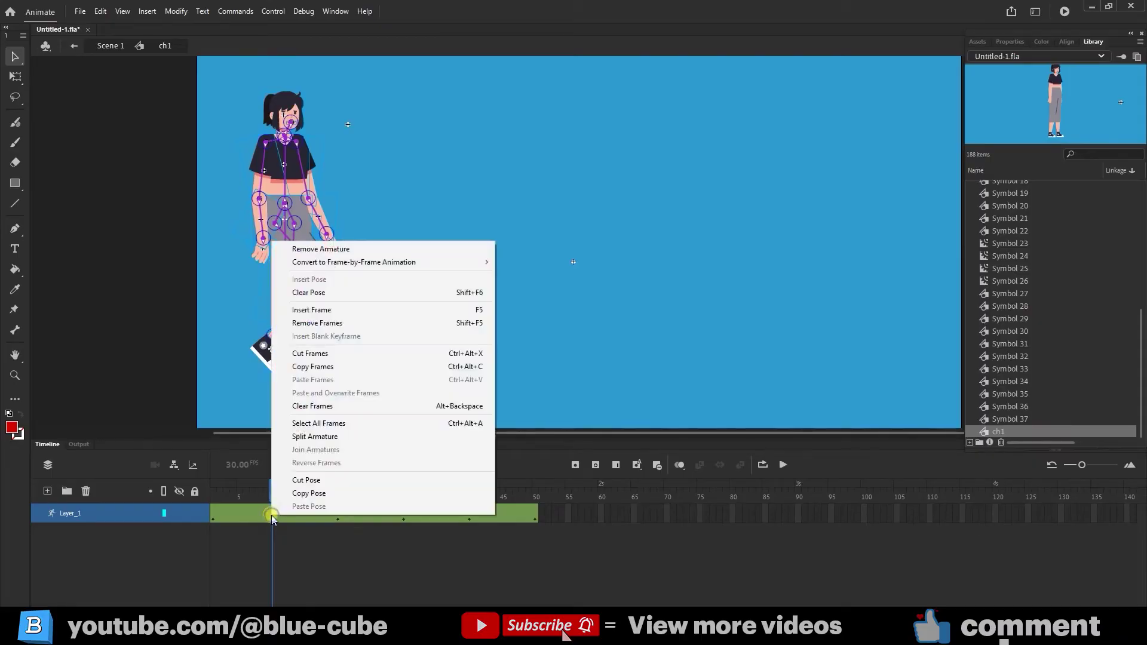
pyautogui.click(299, 494)
pyautogui.click(535, 495)
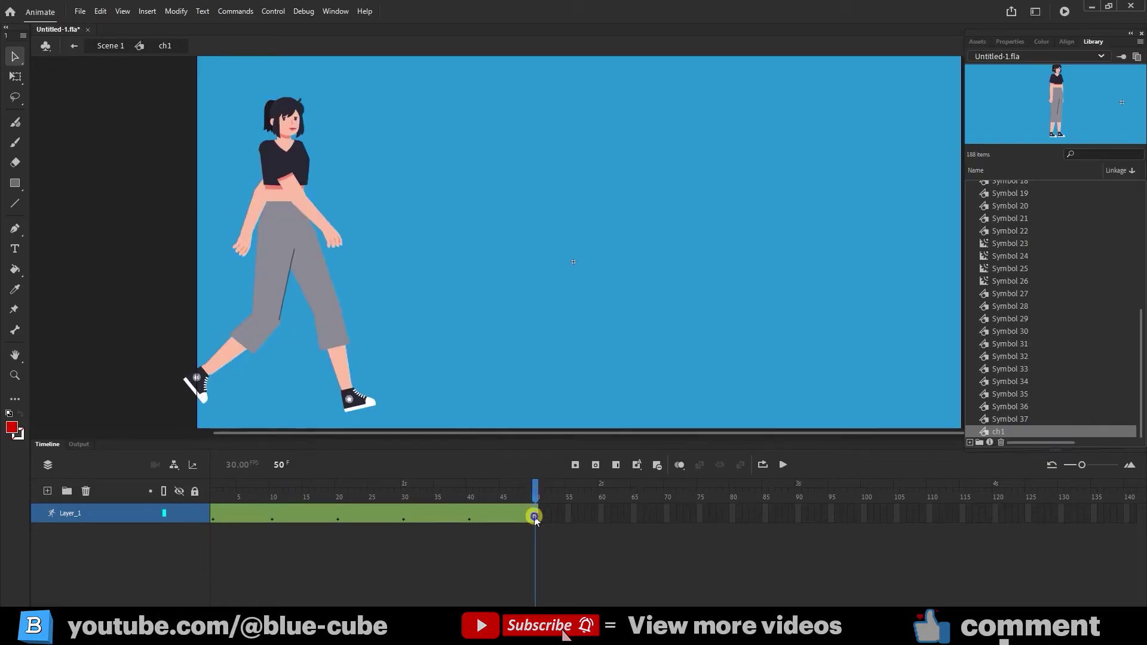
pyautogui.rightClick(534, 517)
pyautogui.click(571, 509)
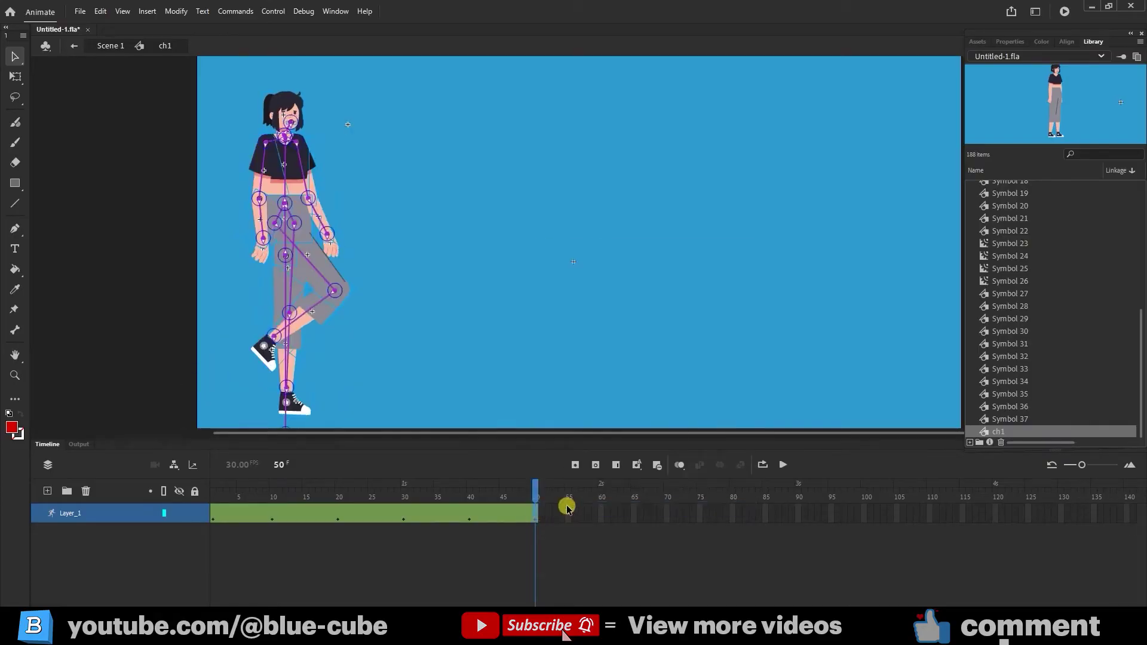
# Scrub through the walk cycle, enable looping over frames 1 to 50, and preview the playback
pyautogui.moveTo(537, 494)
pyautogui.mouseDown()
pyautogui.moveTo(448, 505)
pyautogui.moveTo(535, 516)
pyautogui.mouseUp()
pyautogui.moveTo(252, 505); pyautogui.dragTo(531, 524)
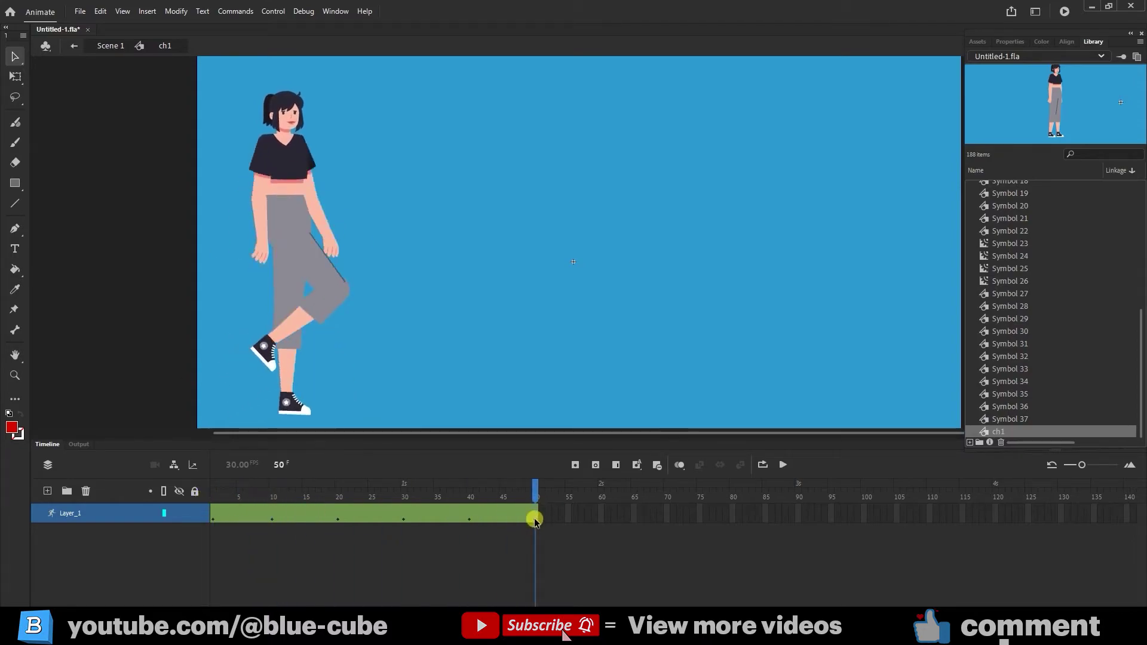
pyautogui.click(760, 464)
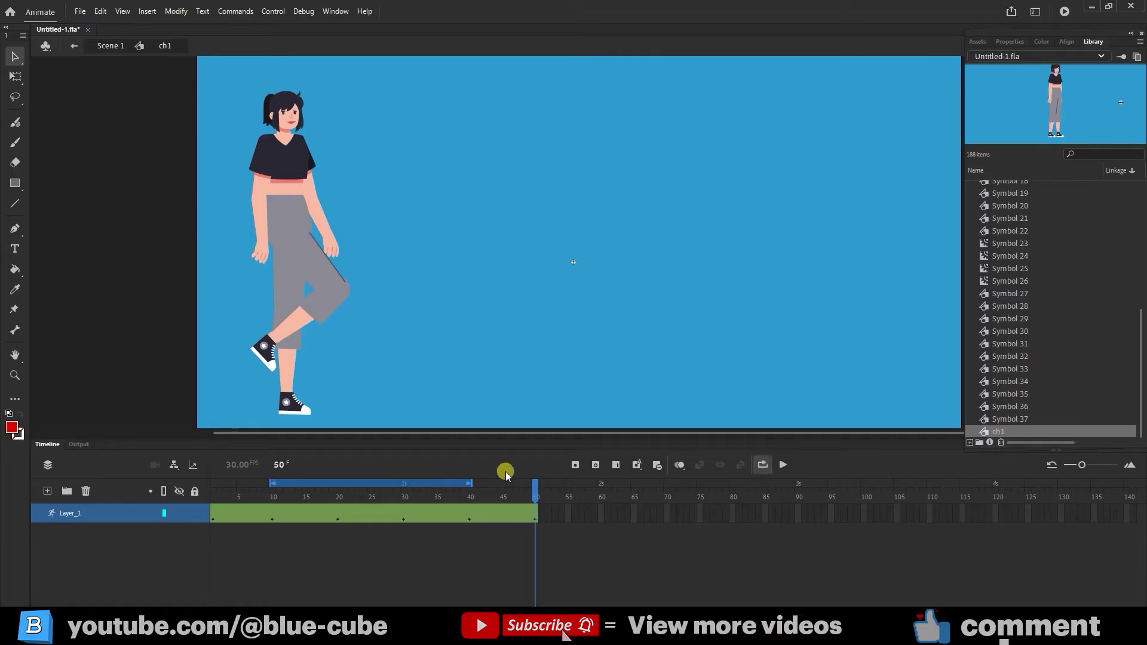
pyautogui.moveTo(475, 483); pyautogui.dragTo(538, 484)
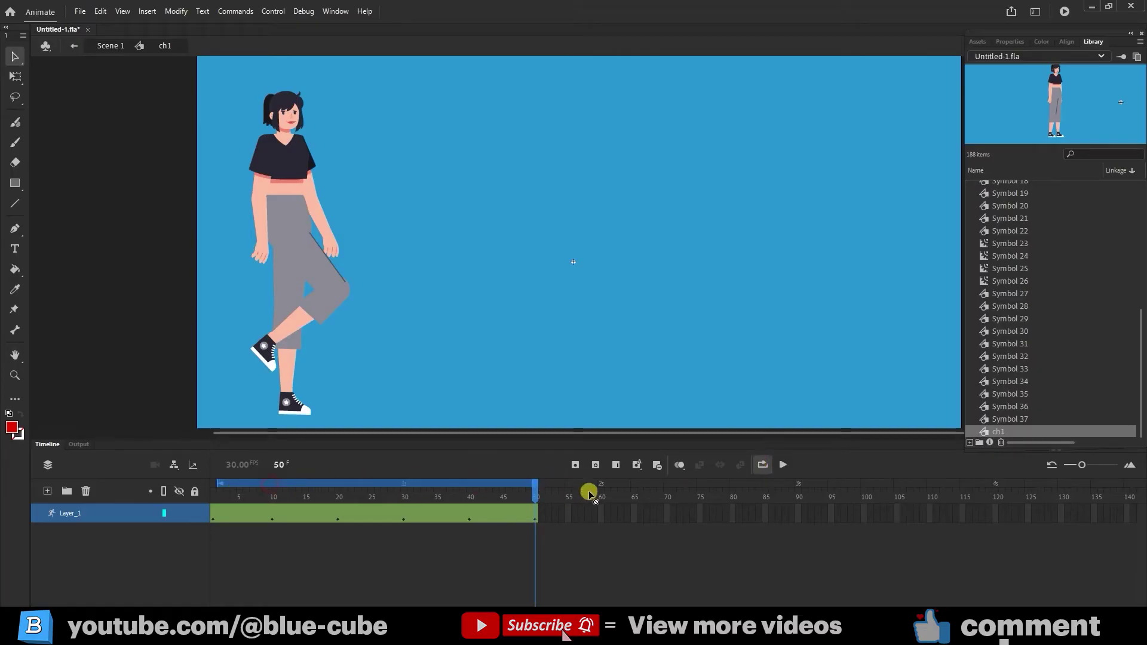
pyautogui.moveTo(270, 483); pyautogui.dragTo(212, 485)
pyautogui.press('Return')
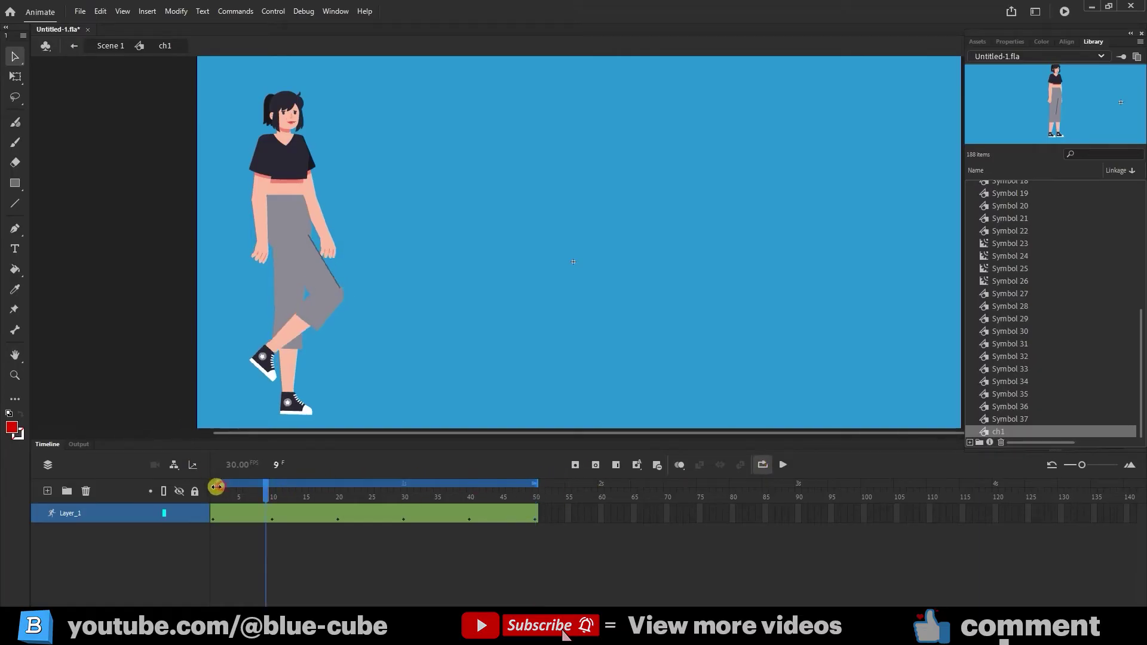
pyautogui.click(779, 465)
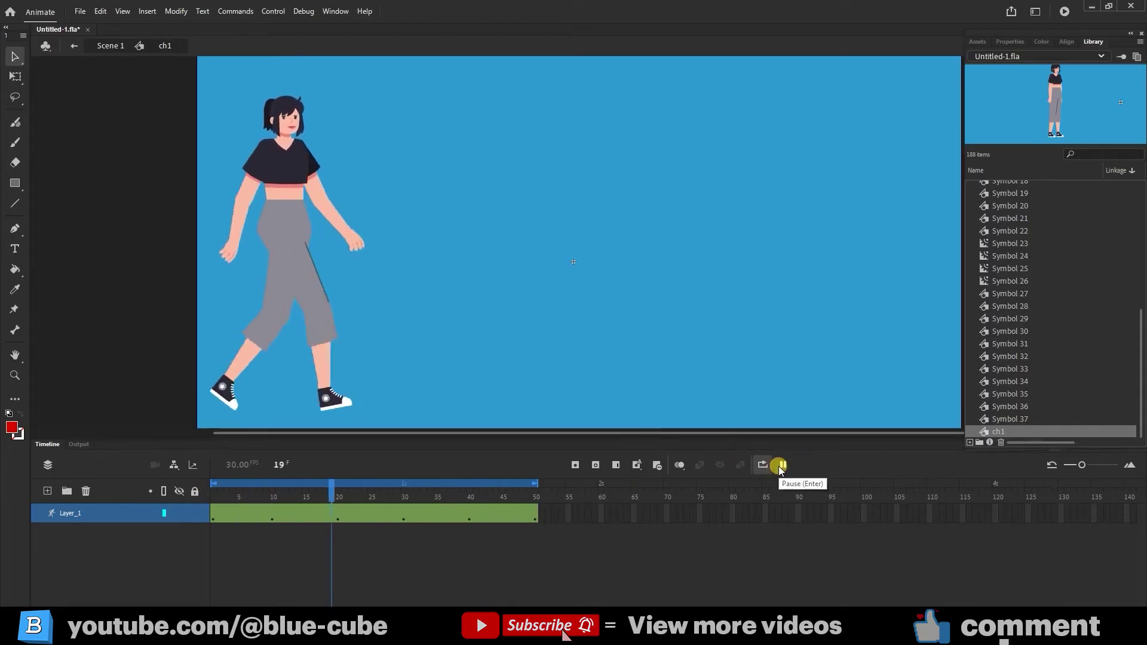
pyautogui.click(782, 465)
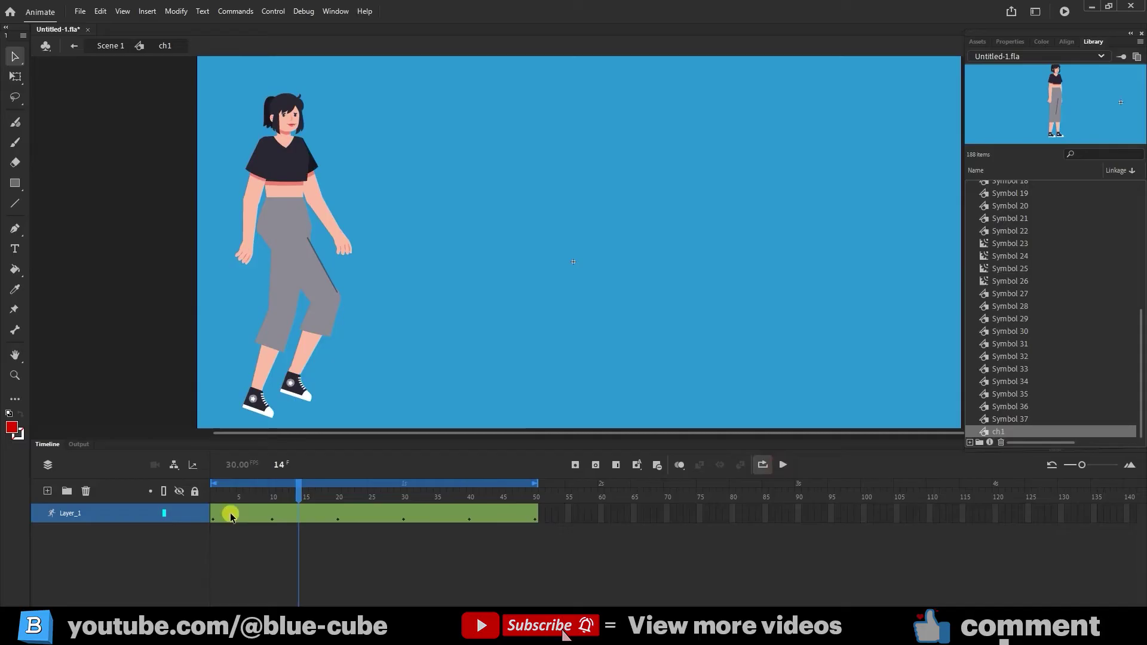
# Limit the loop range to frames 10 to 50, preview the walk cycle, and turn looping off
pyautogui.moveTo(297, 493); pyautogui.dragTo(274, 501)
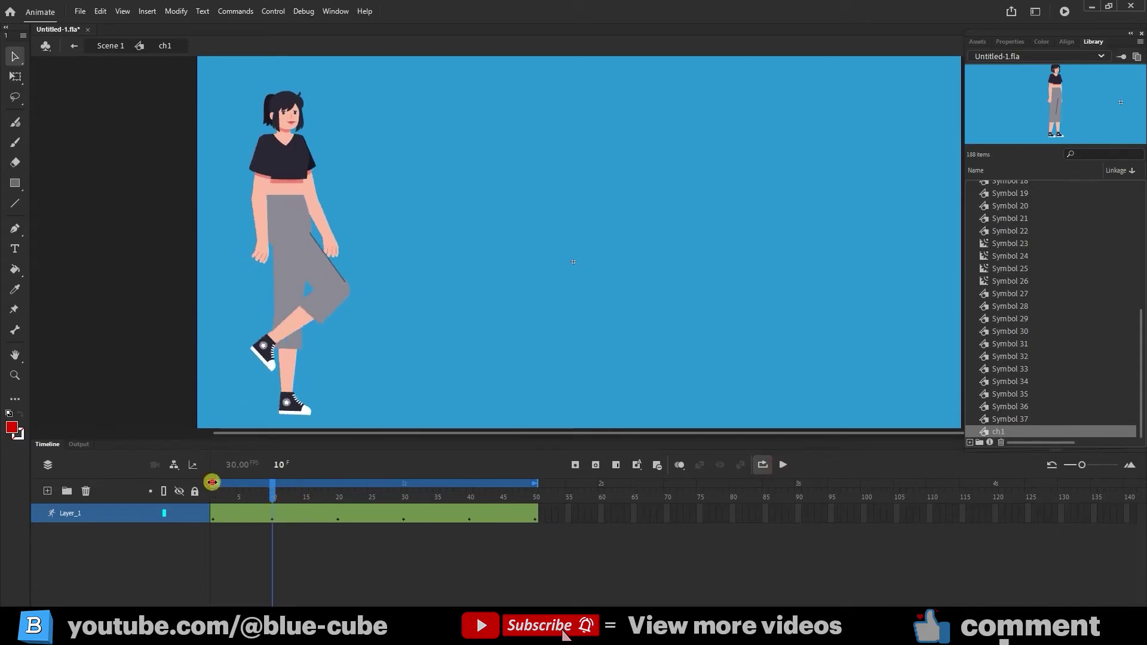
pyautogui.moveTo(212, 482); pyautogui.dragTo(257, 481)
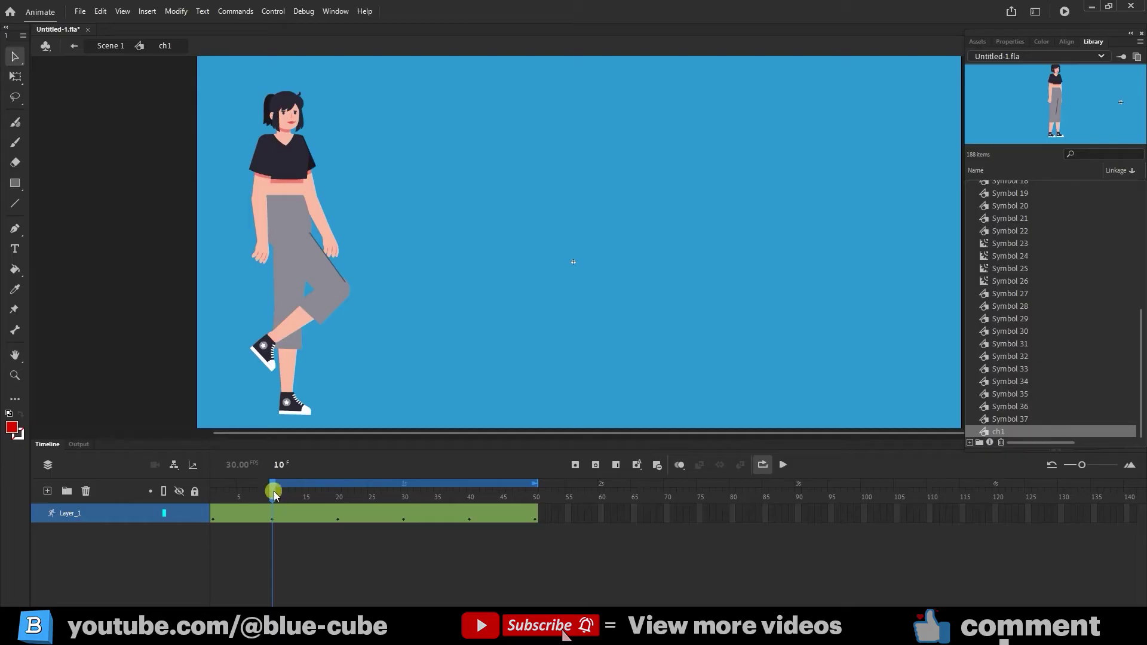
pyautogui.click(782, 466)
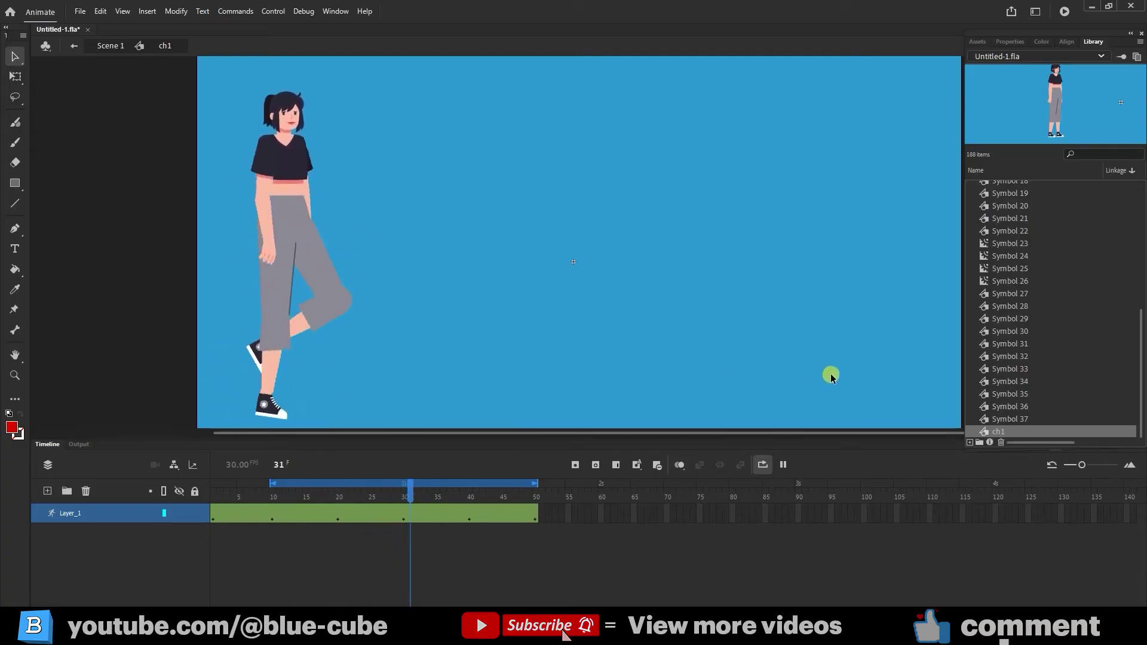
pyautogui.click(785, 466)
pyautogui.click(760, 464)
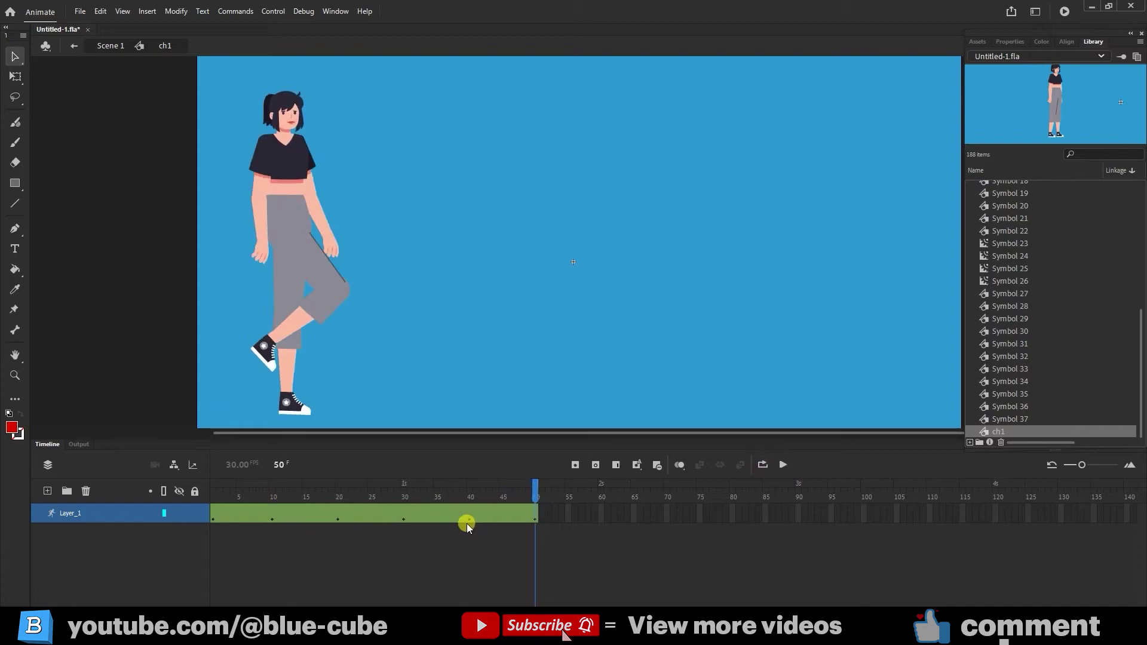
# Copy the standing pose from frame 1 and paste it into a new keyframe at frame 60
pyautogui.click(215, 517)
pyautogui.rightClick(214, 517)
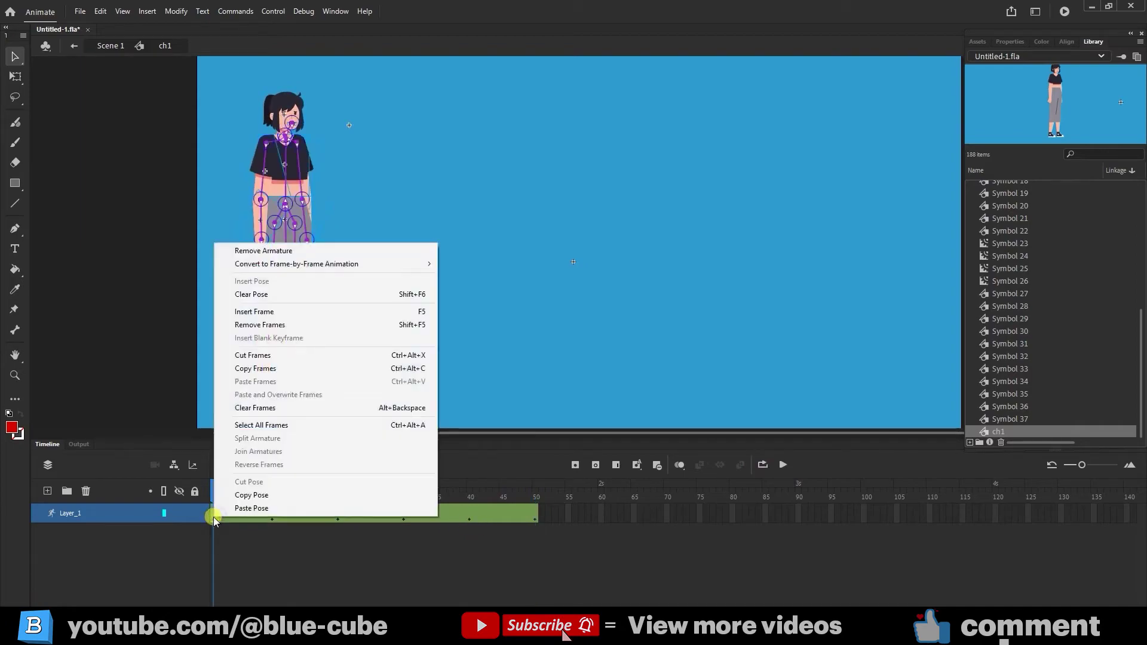
pyautogui.click(254, 495)
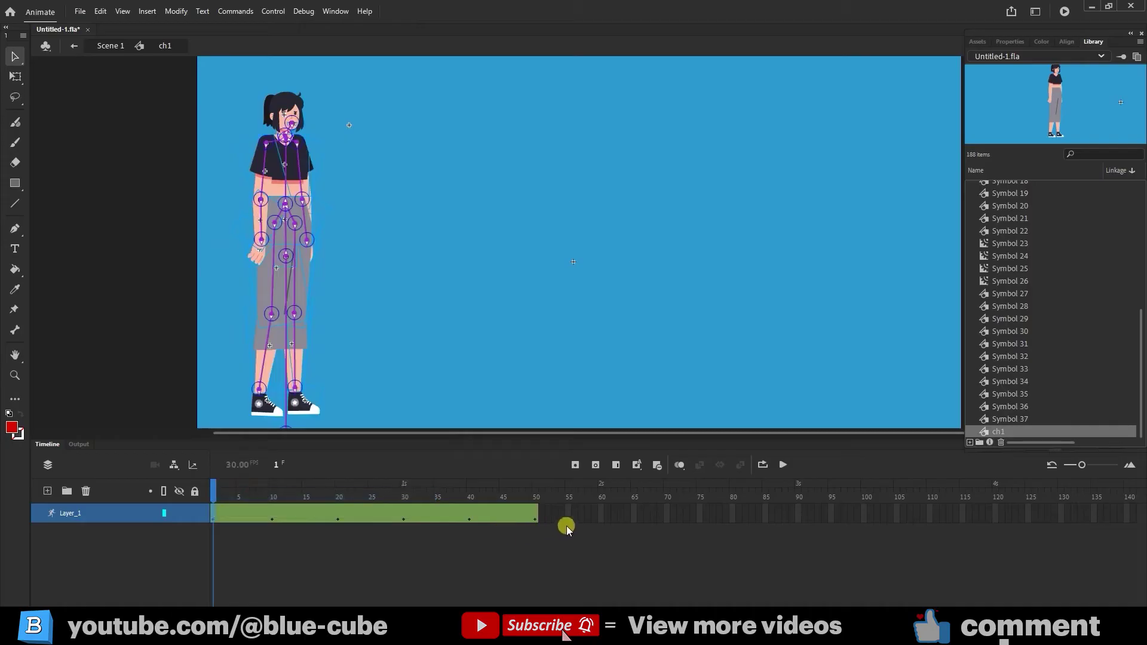
pyautogui.click(602, 514)
pyautogui.rightClick(601, 519)
pyautogui.click(577, 465)
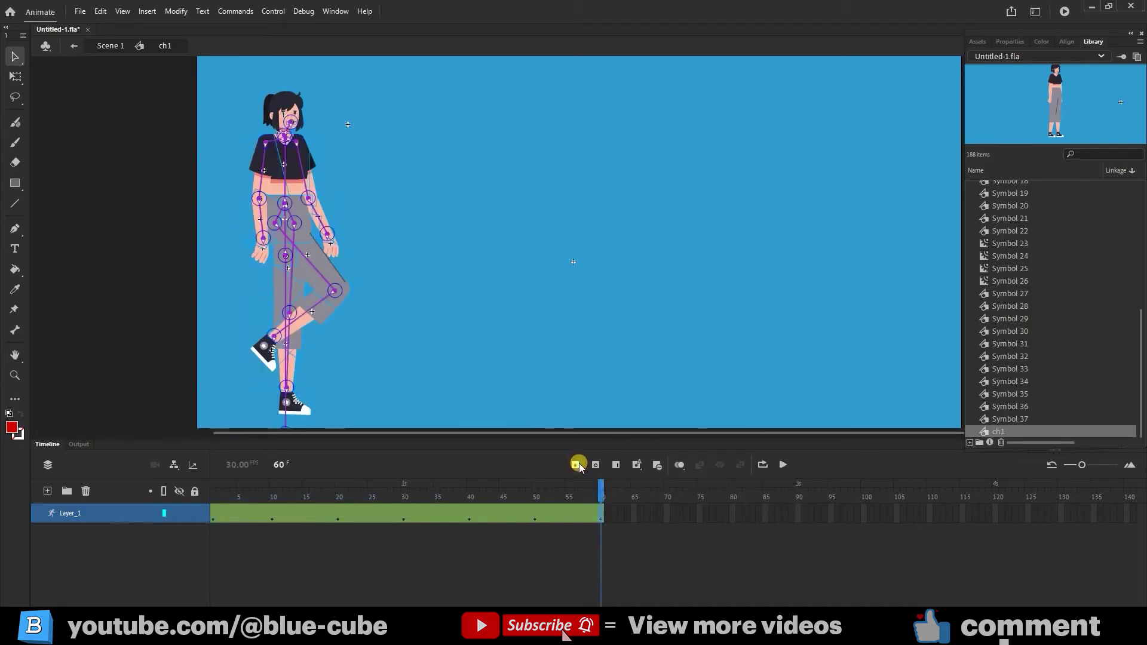
pyautogui.rightClick(602, 519)
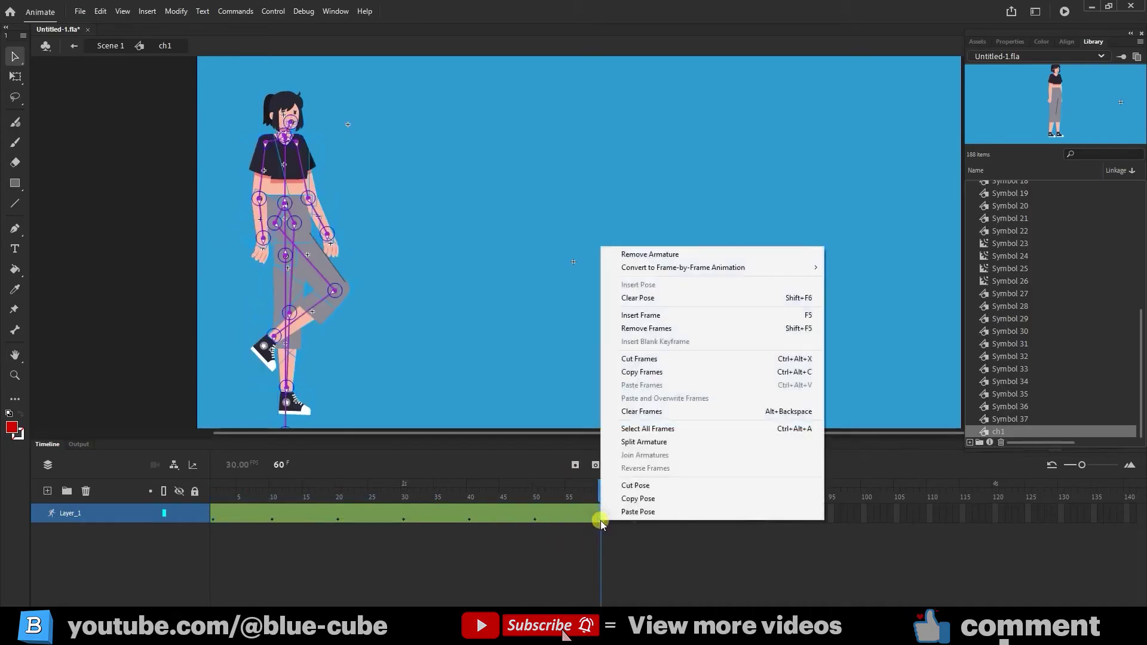
pyautogui.click(630, 512)
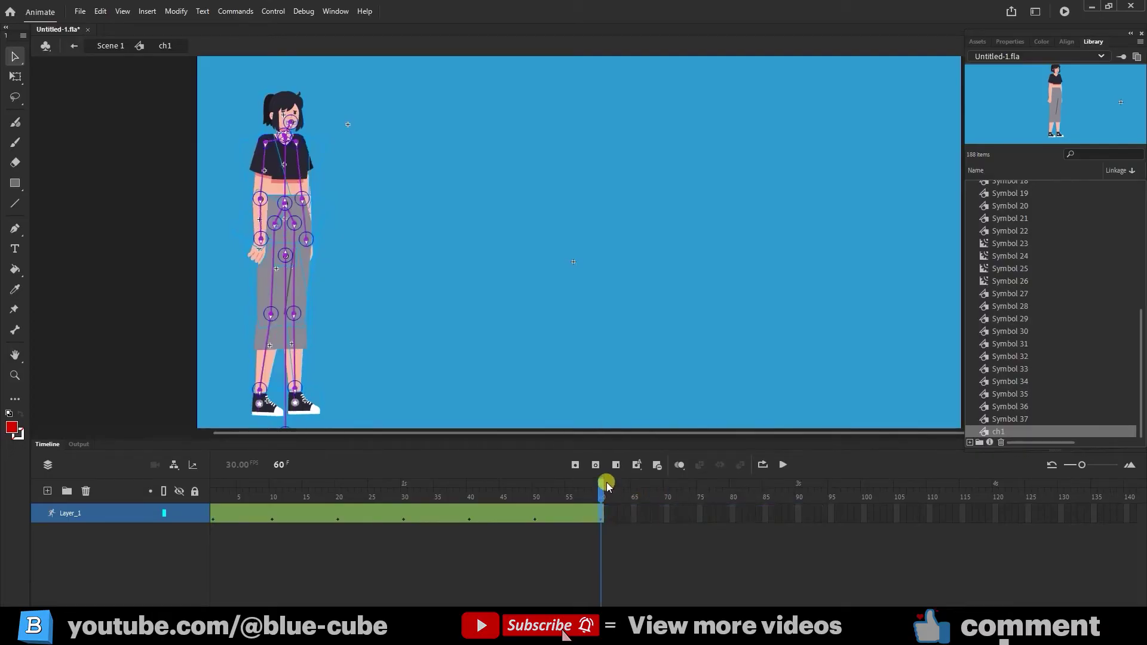
# Preview the whole animation from frame 1 to frame 60
pyautogui.moveTo(606, 483); pyautogui.dragTo(162, 508)
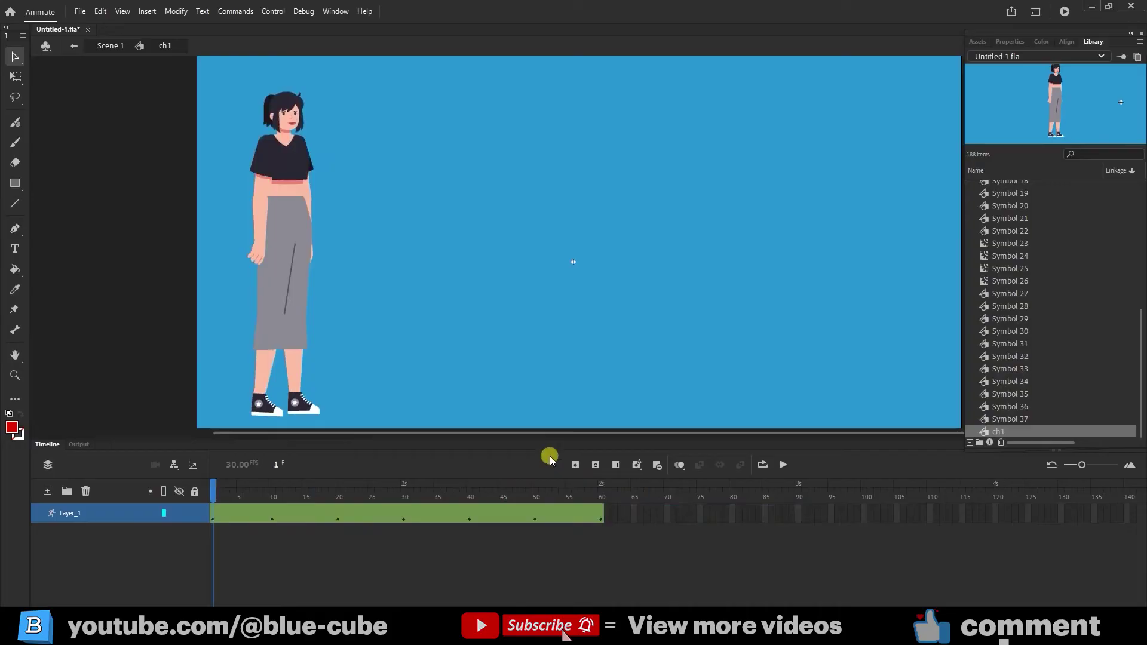
pyautogui.click(783, 465)
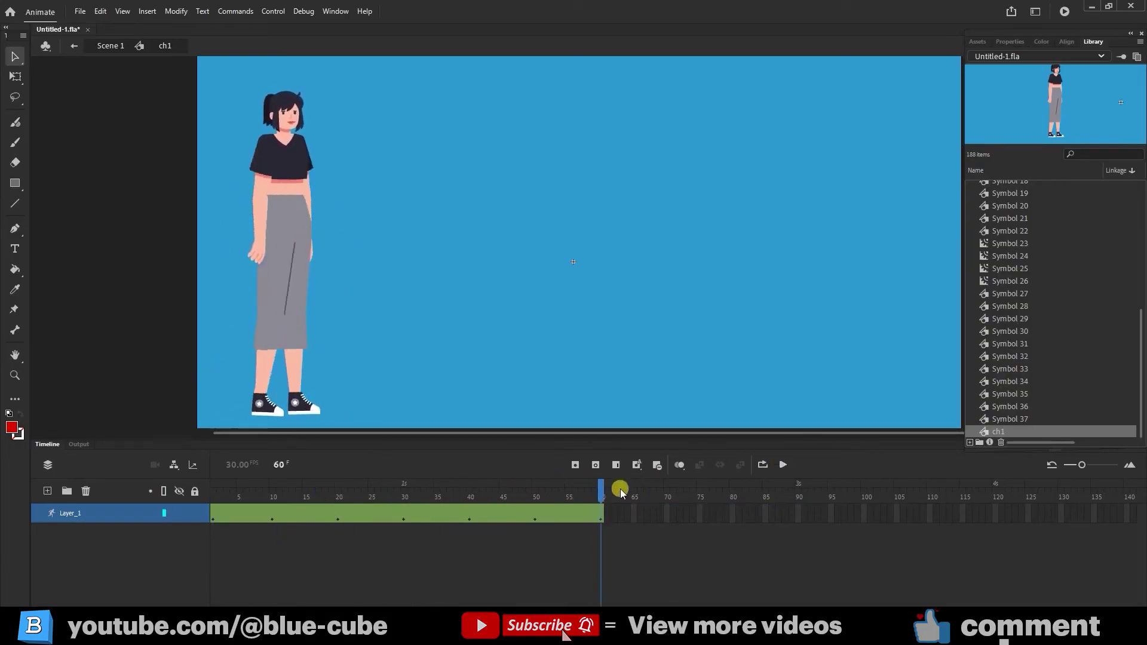
pyautogui.click(543, 488)
pyautogui.moveTo(544, 489); pyautogui.dragTo(154, 493)
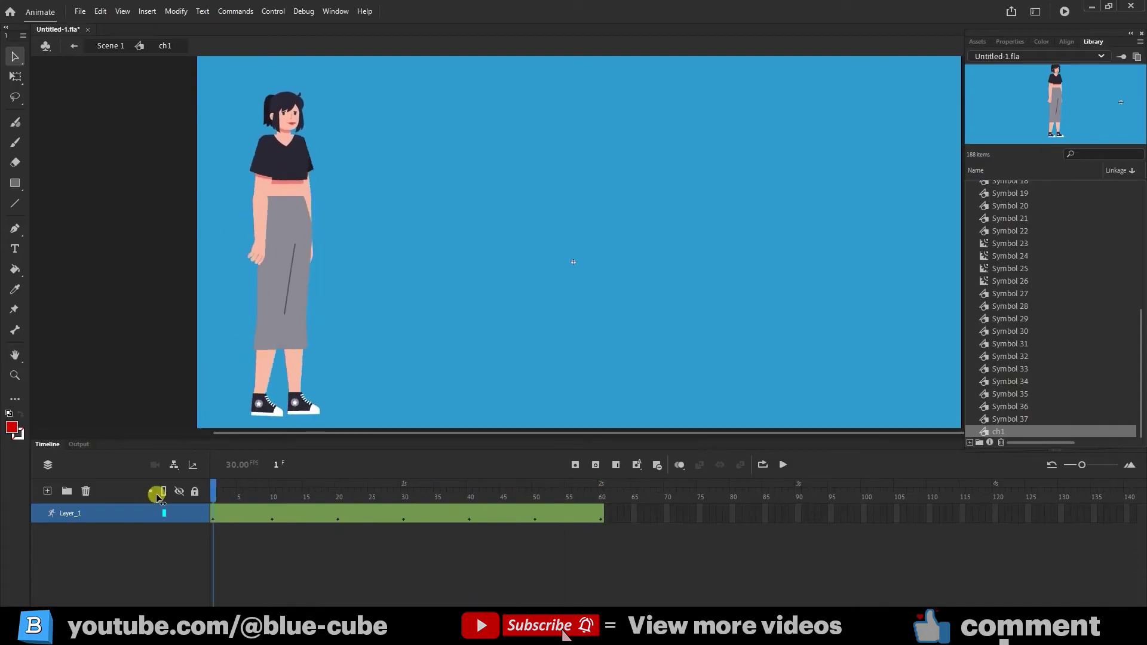
pyautogui.click(784, 465)
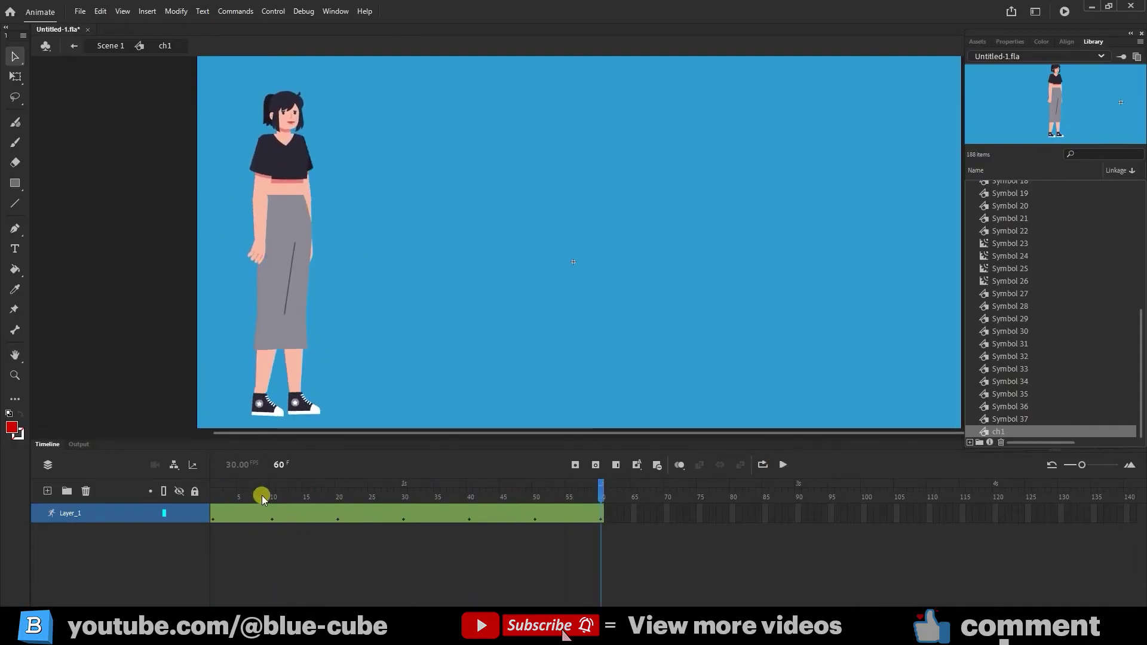
# At frame 20, set the torso bone's joint speed to 8% and tilt the torso slightly
pyautogui.moveTo(262, 496); pyautogui.dragTo(273, 496)
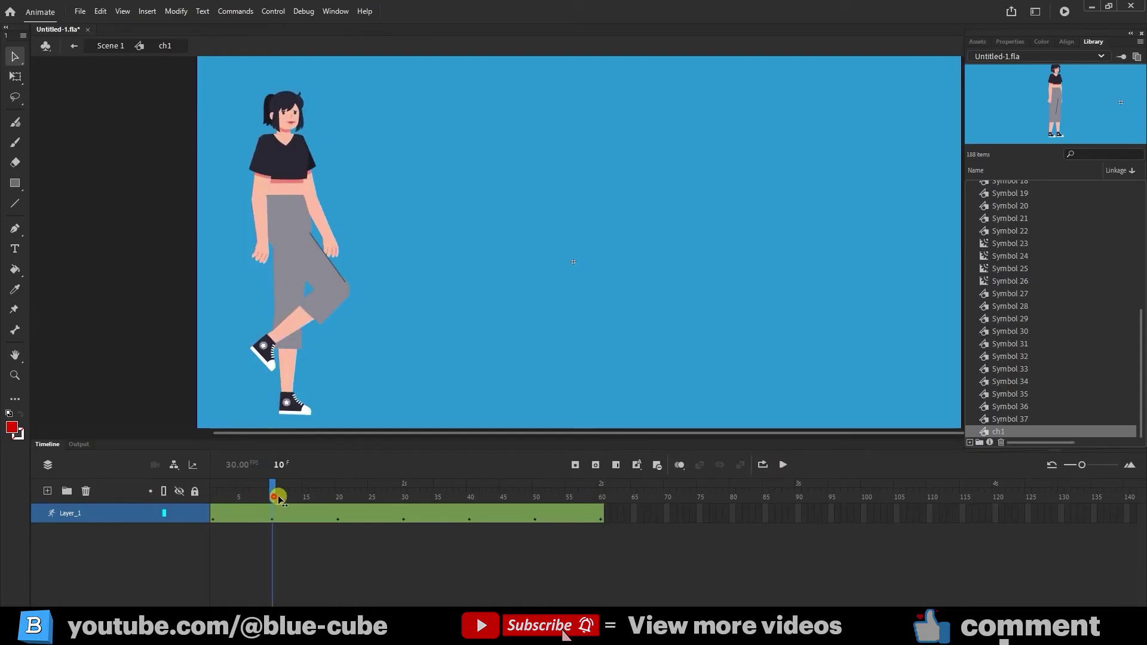
pyautogui.moveTo(278, 498); pyautogui.dragTo(339, 502)
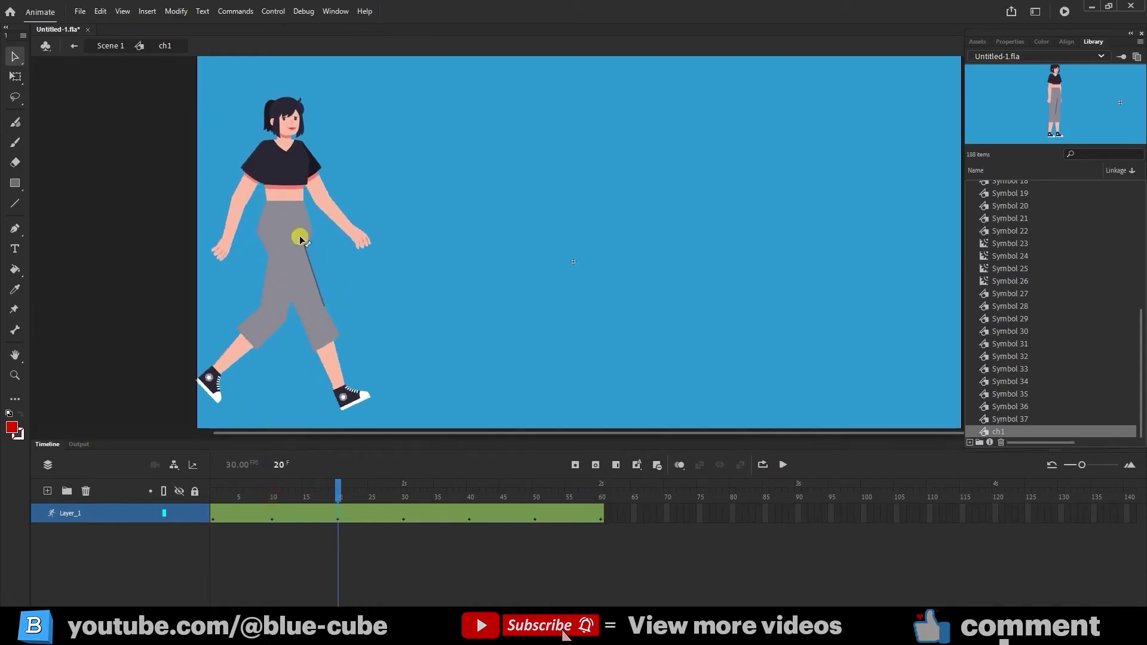
pyautogui.click(94, 522)
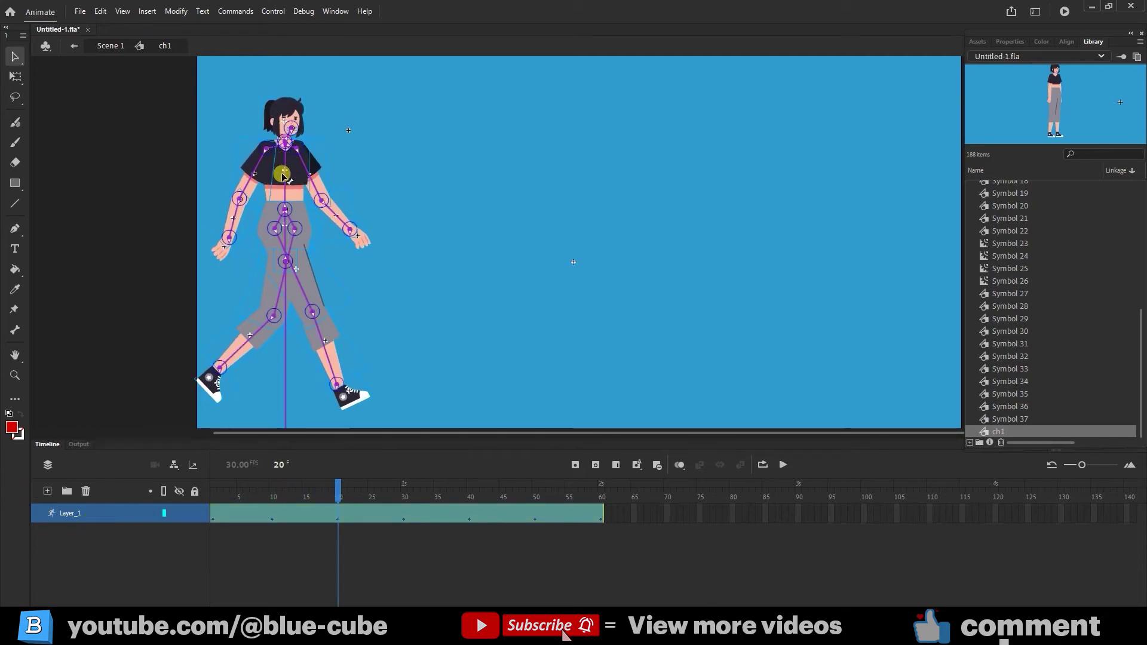
pyautogui.click(1009, 41)
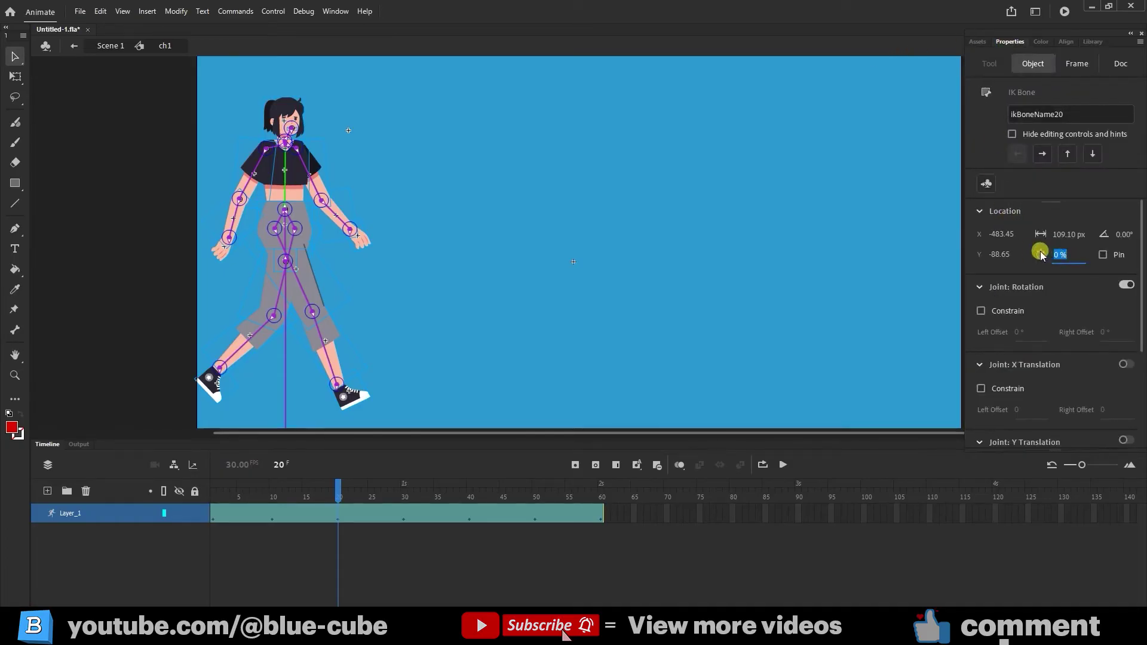
pyautogui.write('8')
pyautogui.moveTo(291, 162)
pyautogui.mouseDown()
pyautogui.moveTo(282, 157)
pyautogui.moveTo(294, 160)
pyautogui.mouseUp()
pyautogui.click(1056, 261)
pyautogui.moveTo(288, 192); pyautogui.dragTo(293, 195)
# Lean the torso slightly forward in the frame 40 stride pose
pyautogui.moveTo(340, 493); pyautogui.dragTo(470, 506)
pyautogui.click(292, 165)
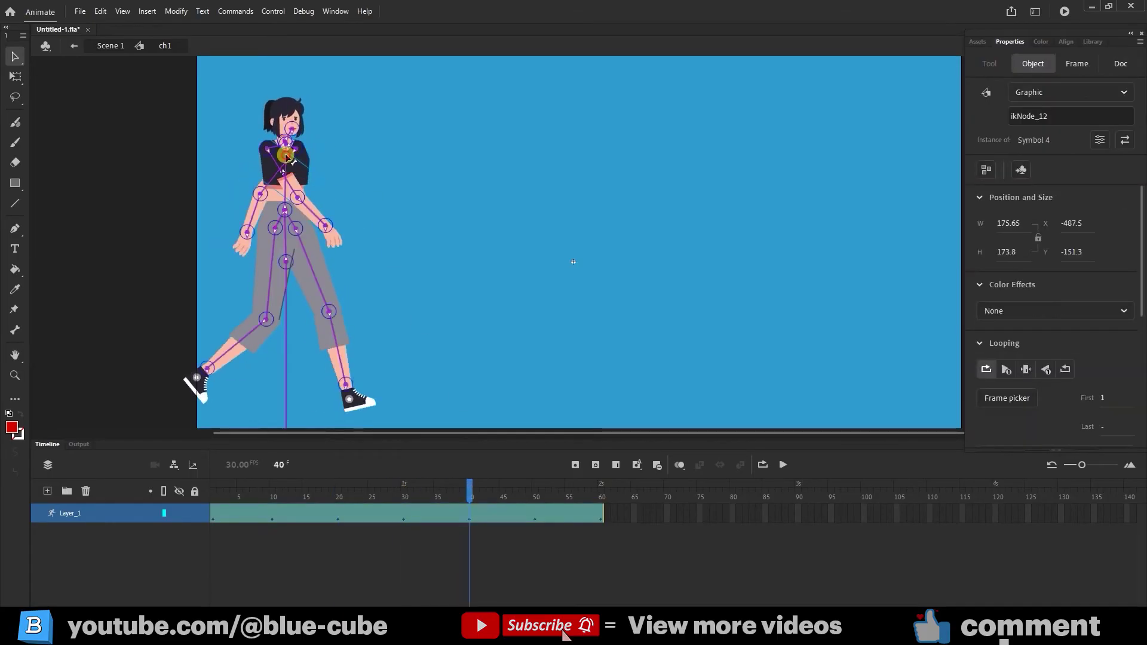
pyautogui.click(286, 197)
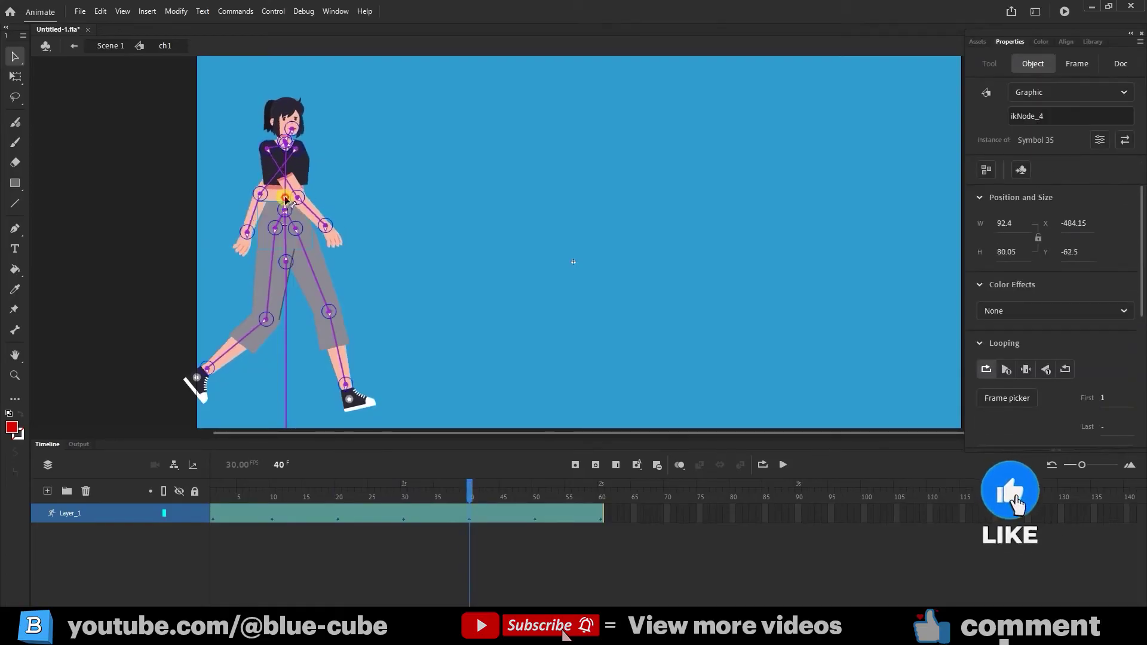
# Preview the adjusted animation from the first frame, then with looping enabled over frames 10 to 50
pyautogui.moveTo(469, 484); pyautogui.dragTo(103, 489)
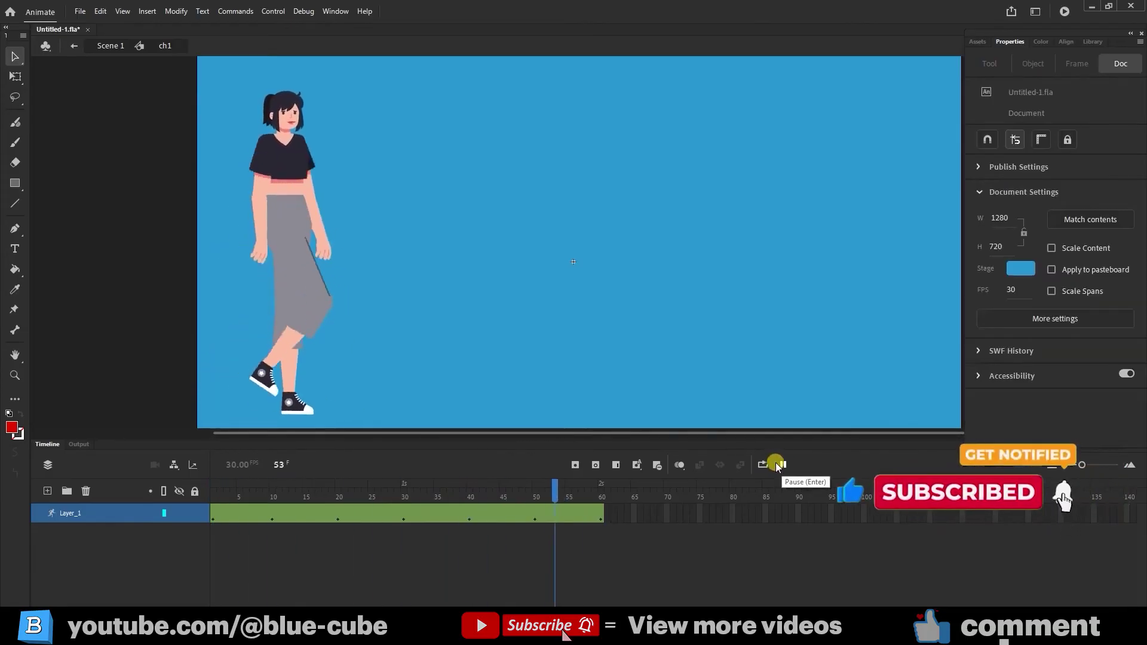
pyautogui.click(762, 465)
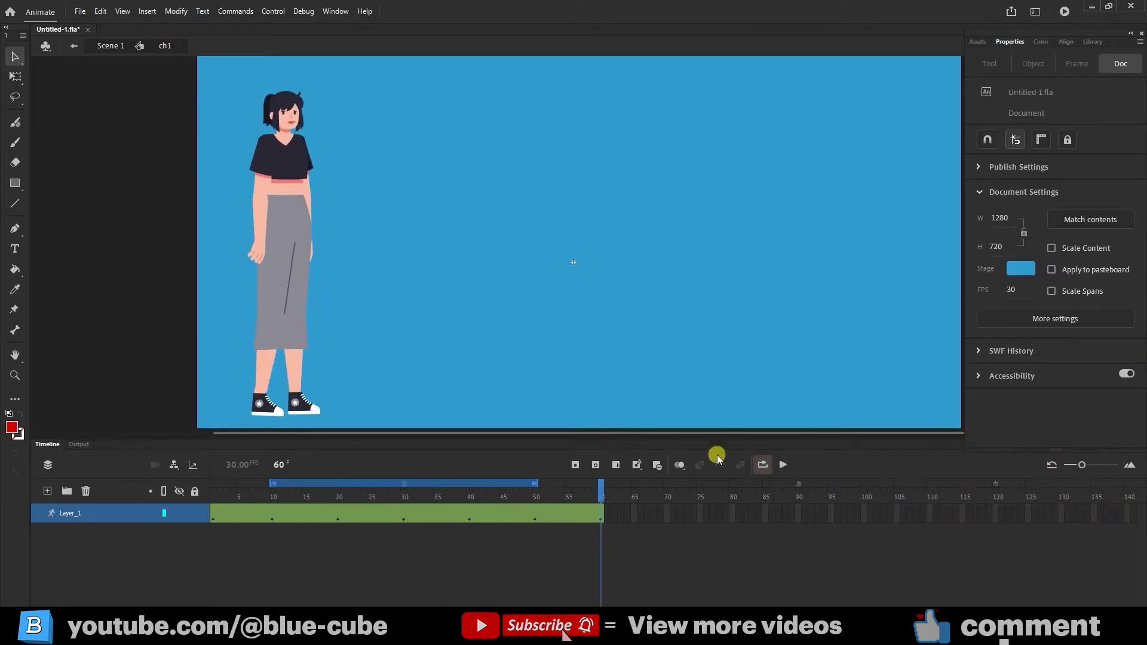
pyautogui.click(780, 465)
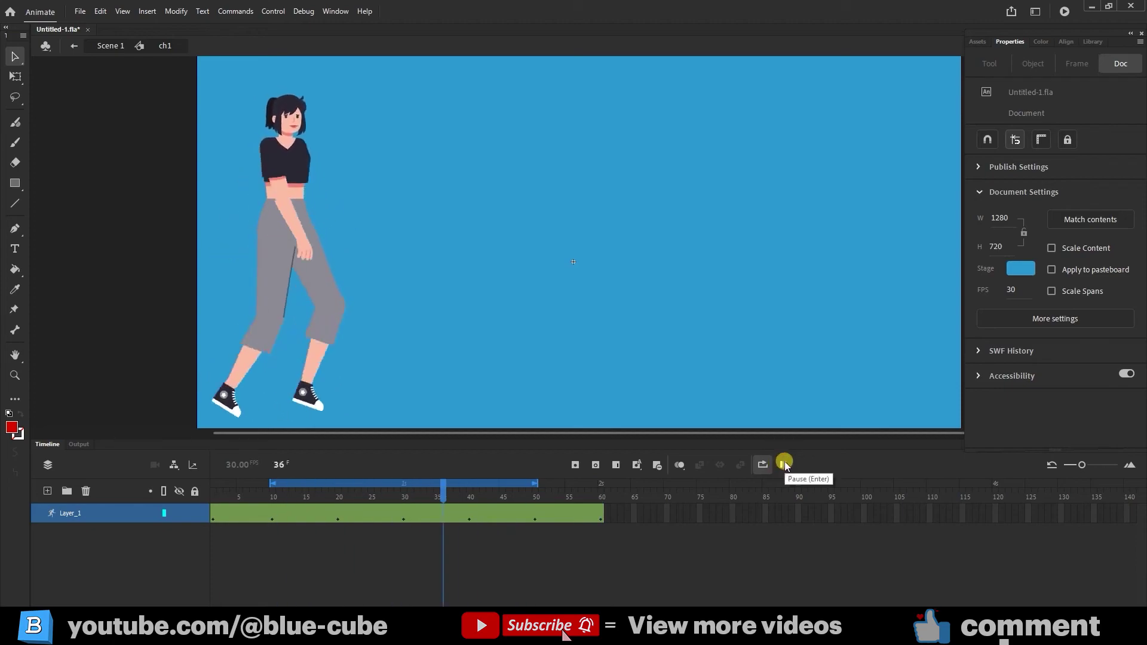
pyautogui.click(333, 336)
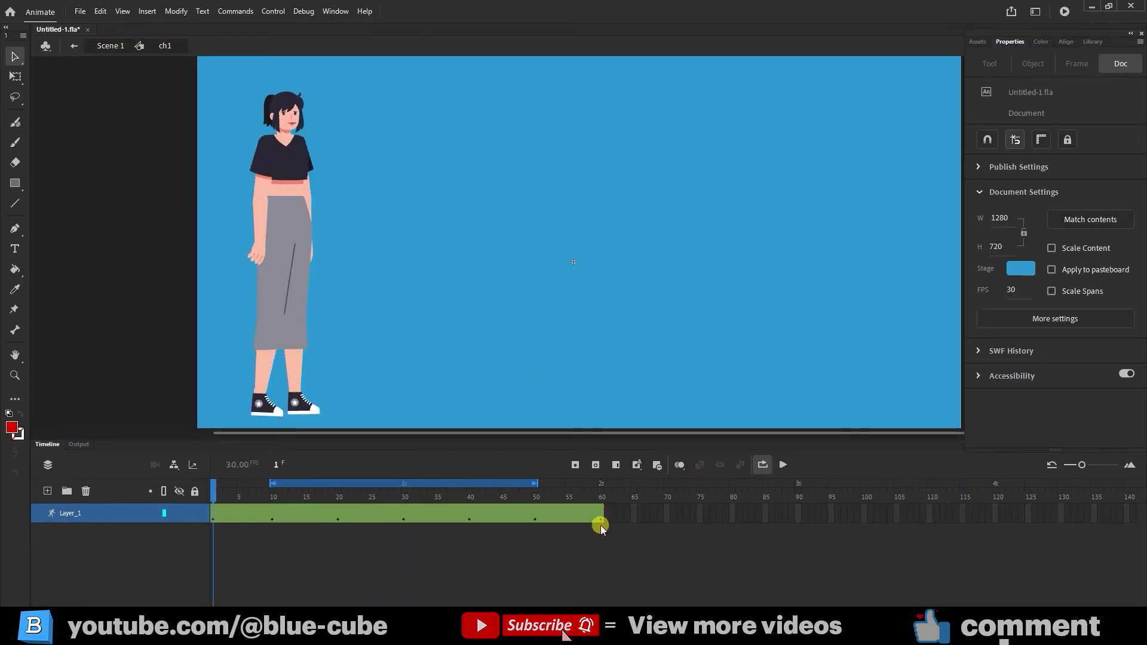
# Return to Scene 1 and add a new layer beneath the Armature_1 layer
pyautogui.click(109, 47)
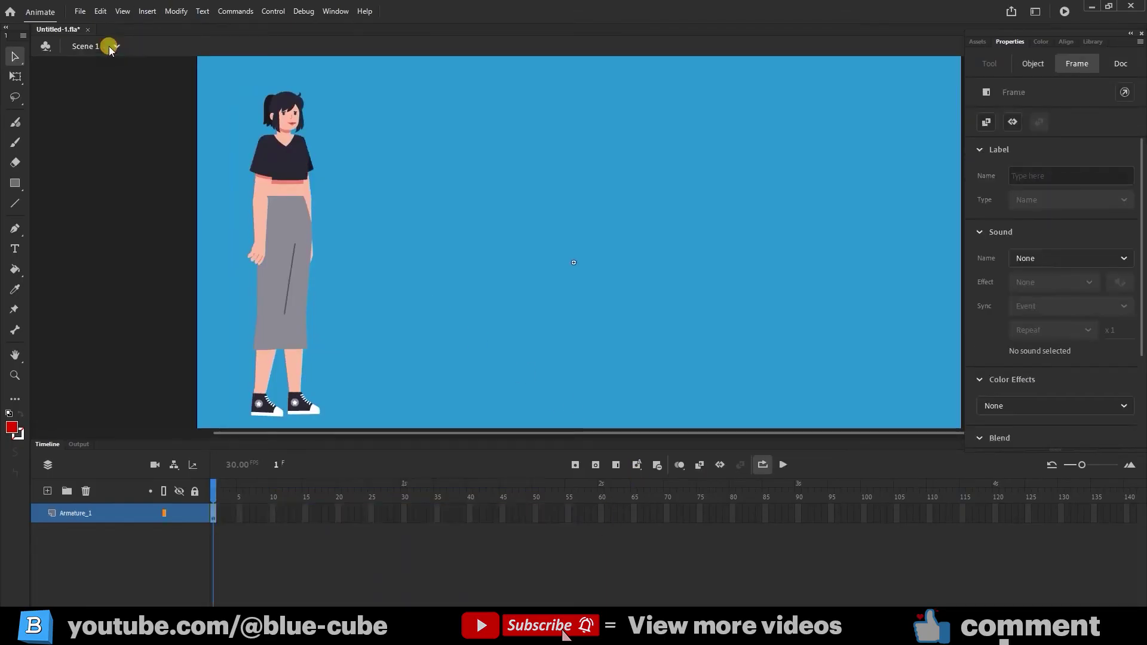
pyautogui.click(130, 64)
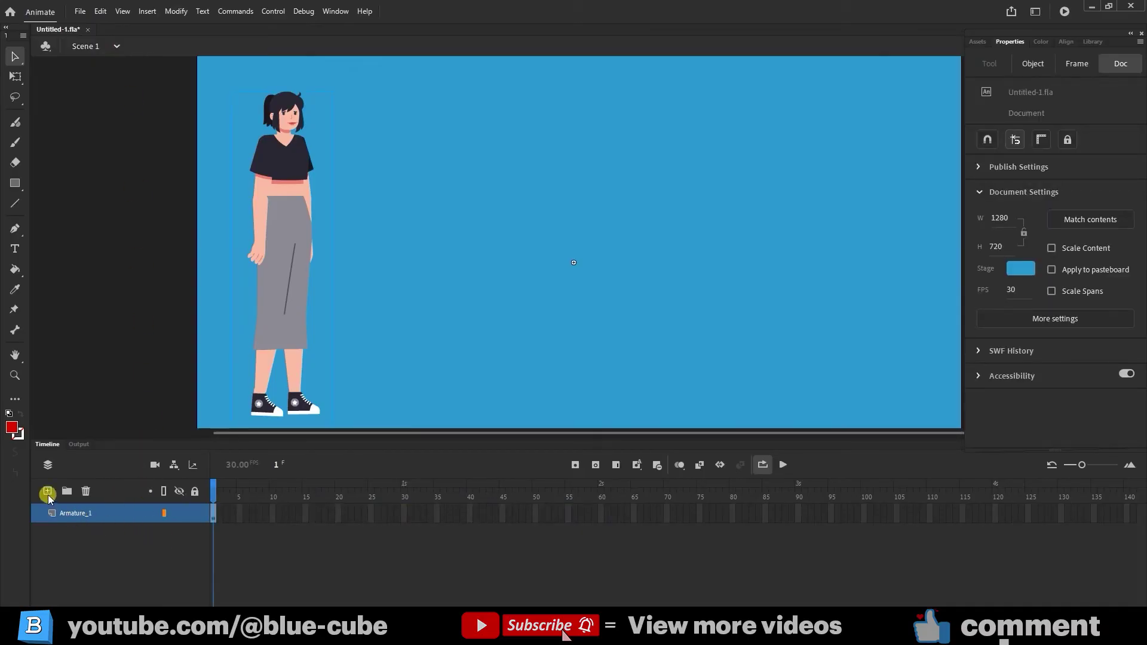
pyautogui.click(47, 492)
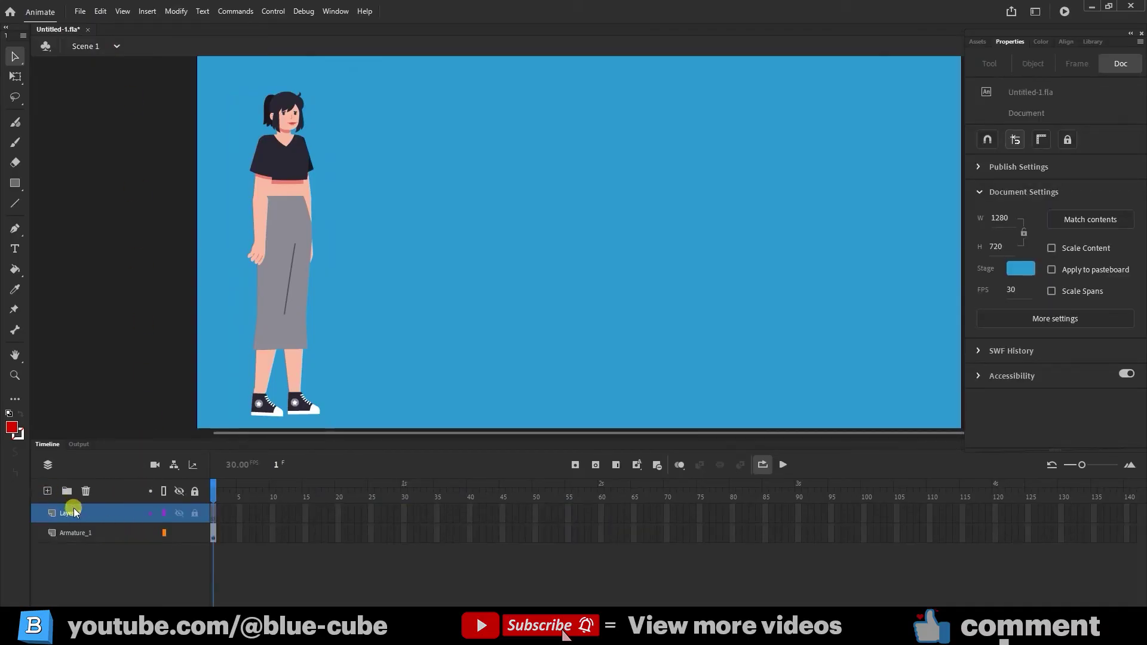
pyautogui.moveTo(74, 513); pyautogui.dragTo(70, 564)
# Draw a red ground rectangle about 1351 by 232 px across the stage's lower edge, behind the character's feet
pyautogui.click(15, 185)
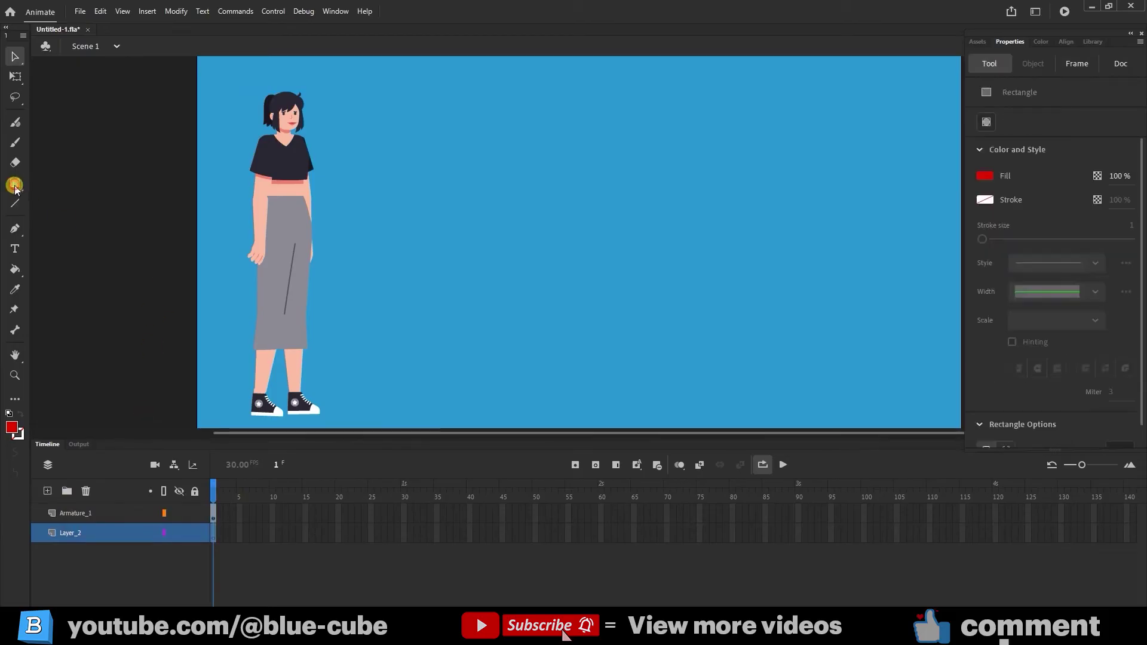
pyautogui.scroll(-3, 297, 281)
pyautogui.moveTo(176, 283)
pyautogui.mouseDown()
pyautogui.moveTo(525, 410)
pyautogui.moveTo(984, 423)
pyautogui.mouseUp()
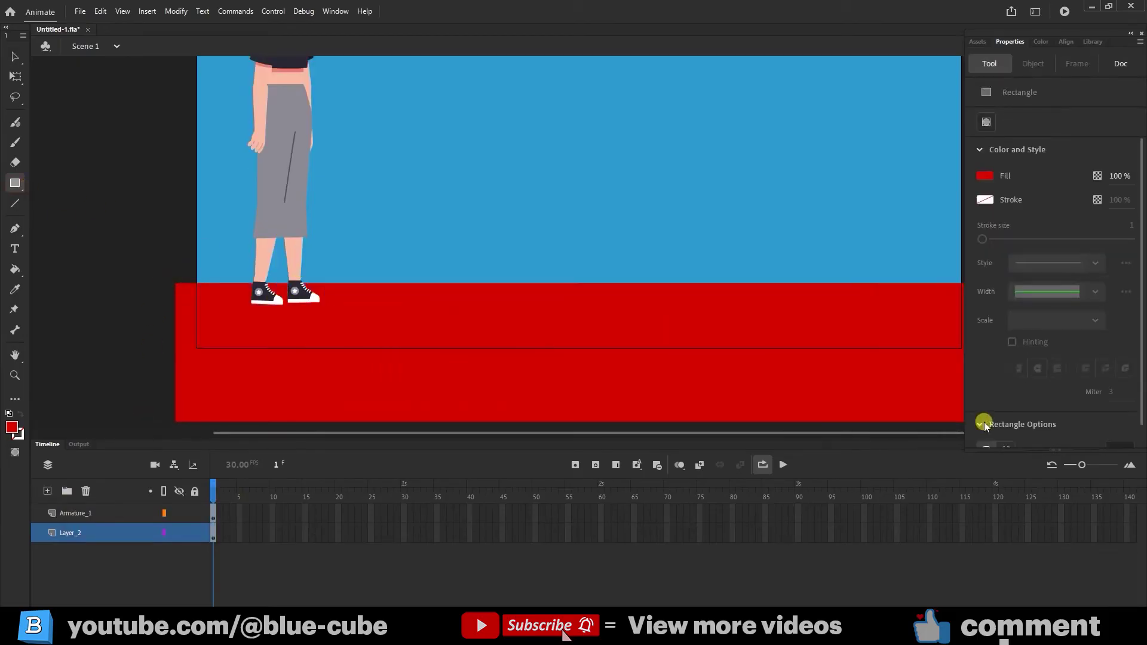
pyautogui.scroll(3, 396, 303)
# Shift the red ground rectangle slightly down and left so its upper edge sits behind the character's shoes
pyautogui.press('q')
pyautogui.click(525, 406)
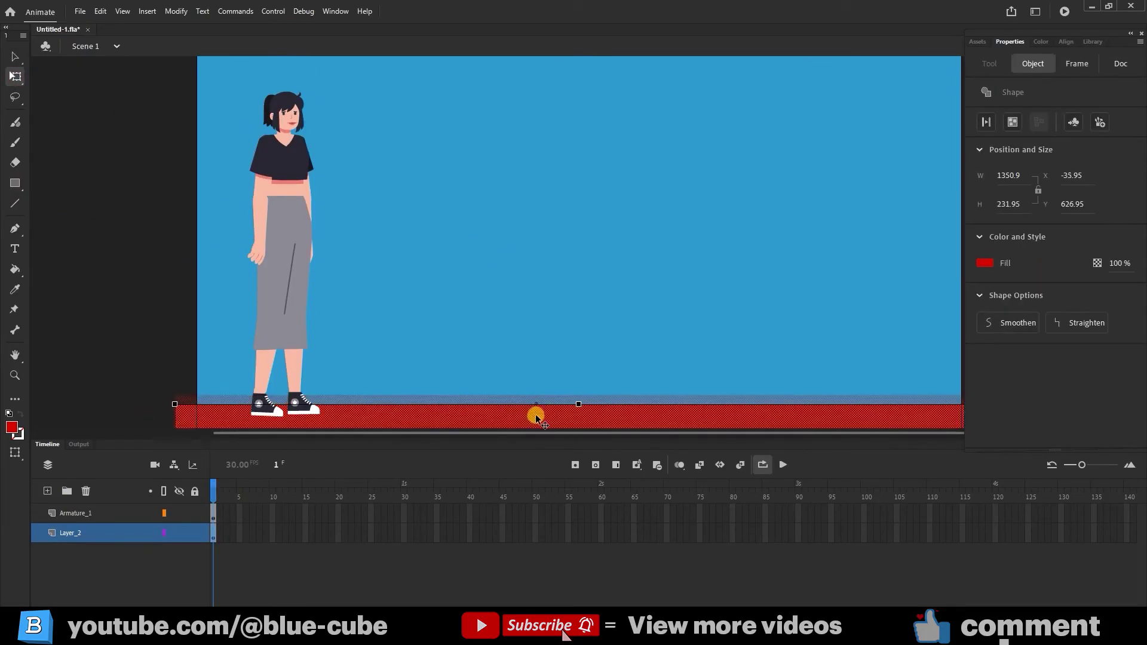
pyautogui.click(520, 361)
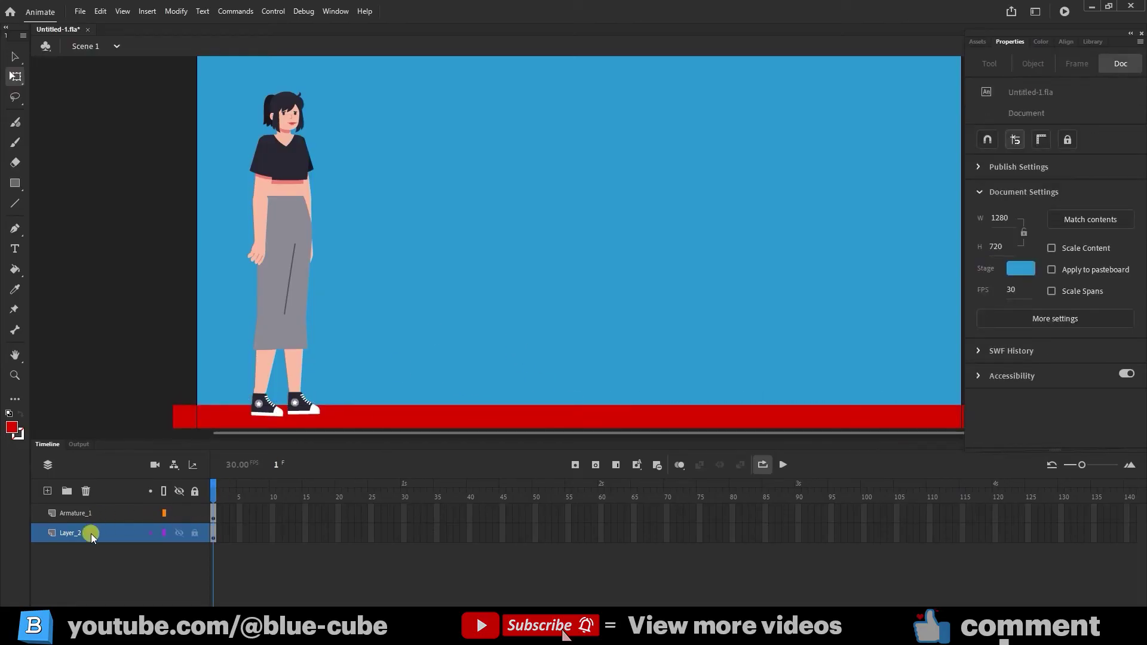
# Insert keyframes at frame 60 on both the Armature_1 and Layer_2 layers
pyautogui.keyDown('shift'); pyautogui.click(103, 517); pyautogui.keyUp('shift')
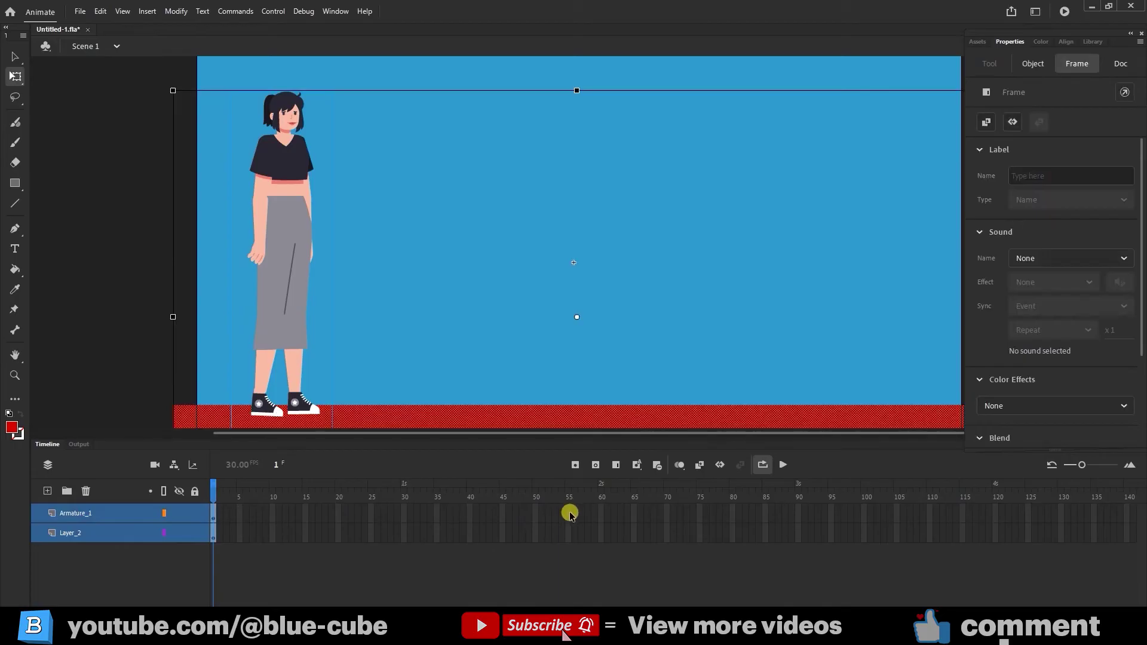
pyautogui.click(602, 514)
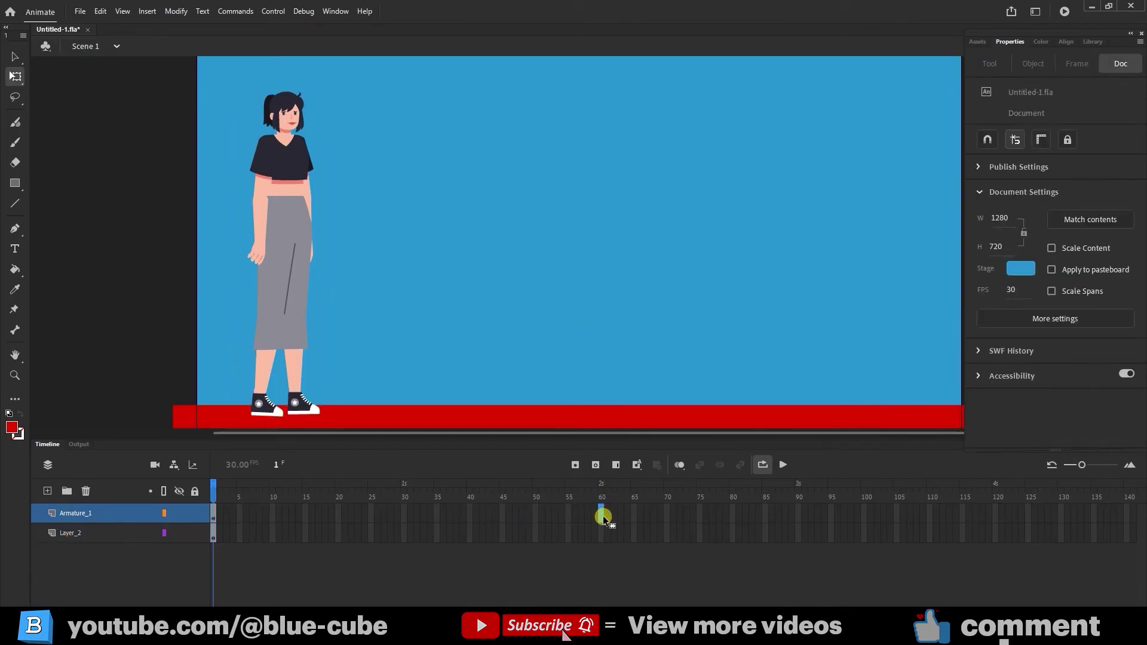
pyautogui.keyDown('shift'); pyautogui.click(601, 539); pyautogui.keyUp('shift')
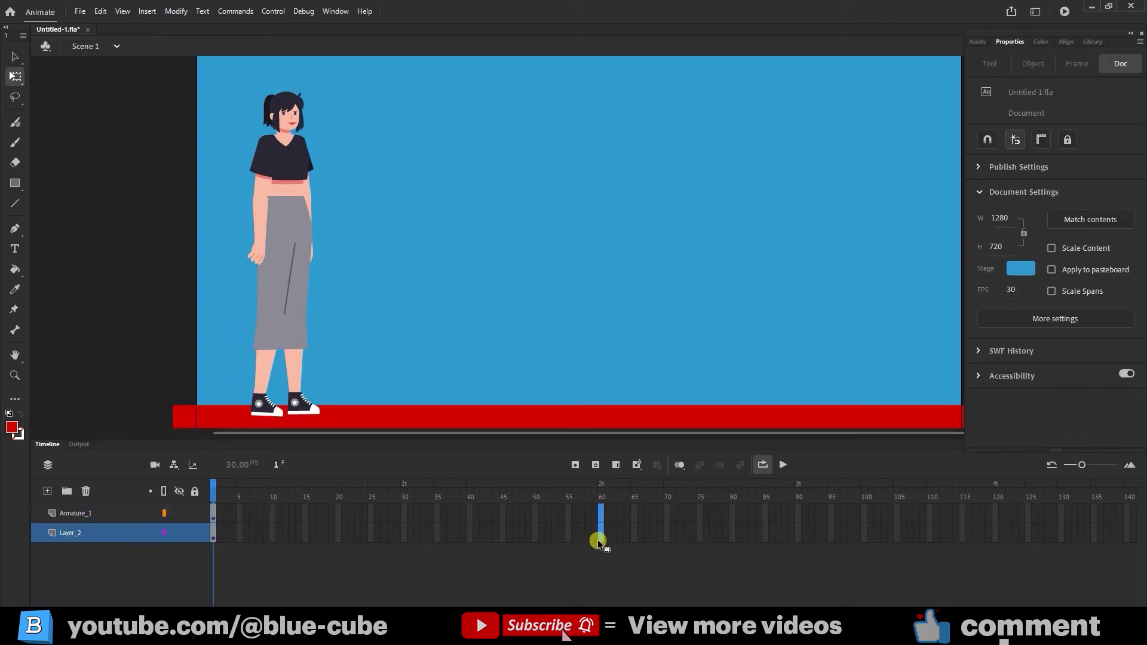
pyautogui.click(575, 465)
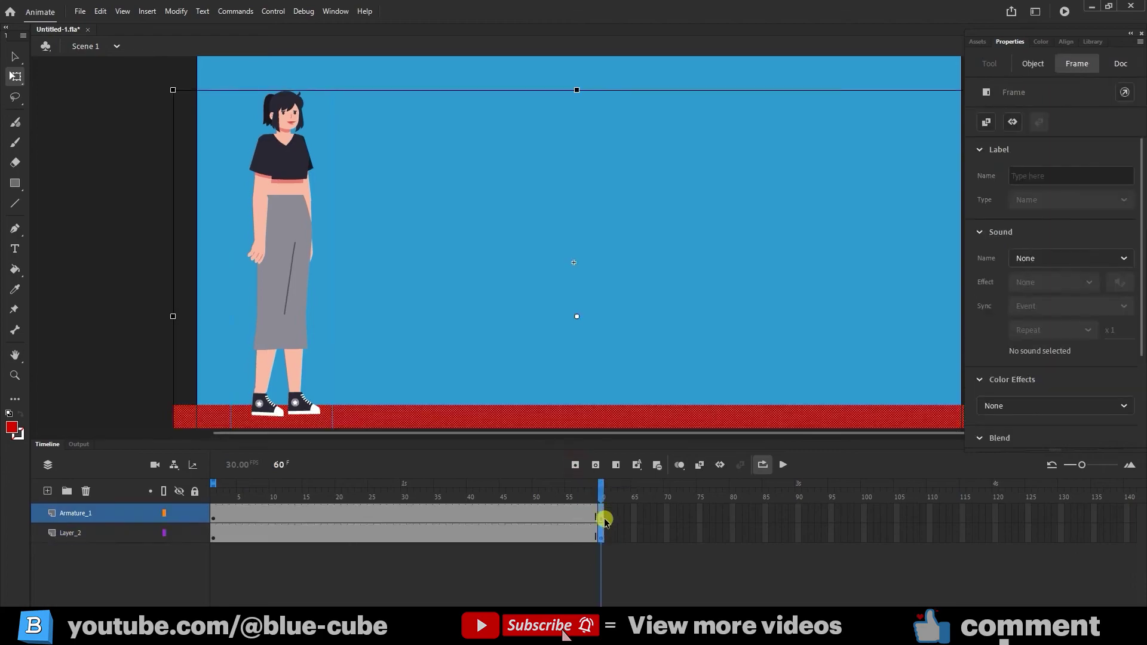
# Create a classic tween on the Armature_1 layer between frames 1 and 60, and go to frame 60
pyautogui.moveTo(602, 492); pyautogui.dragTo(182, 487)
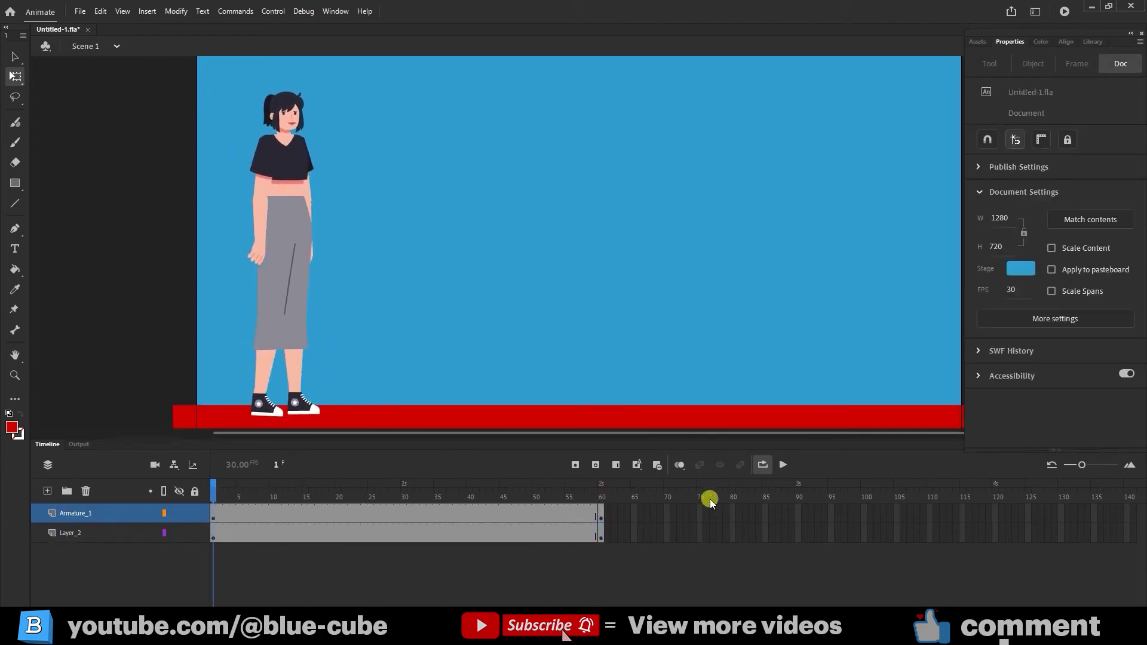
pyautogui.click(131, 513)
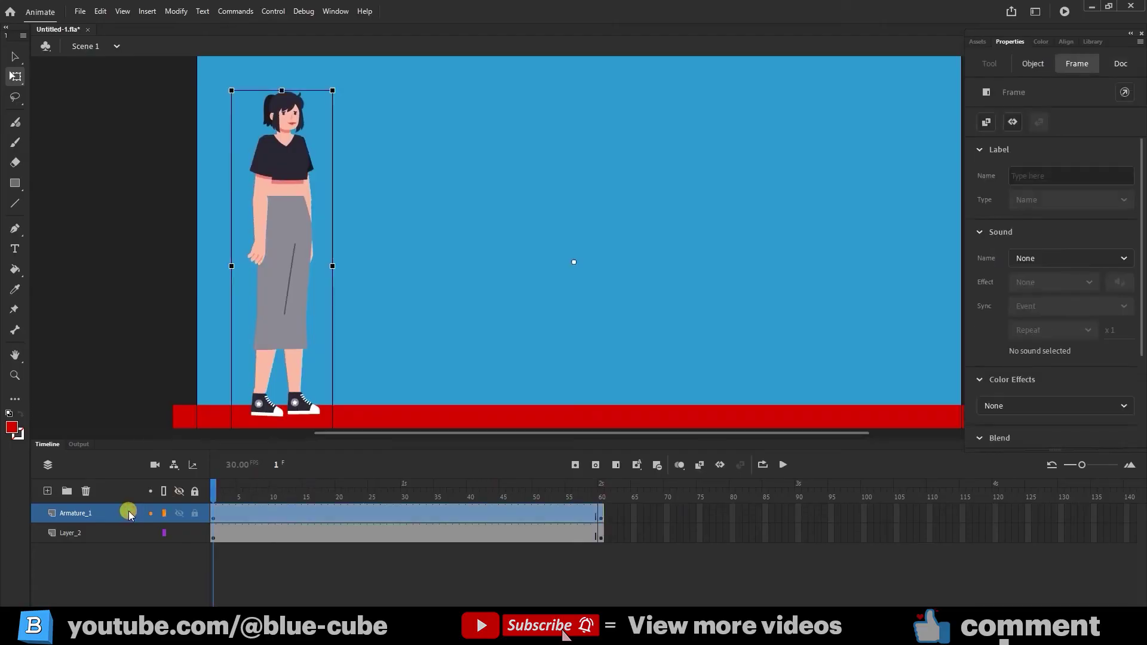
pyautogui.rightClick(339, 514)
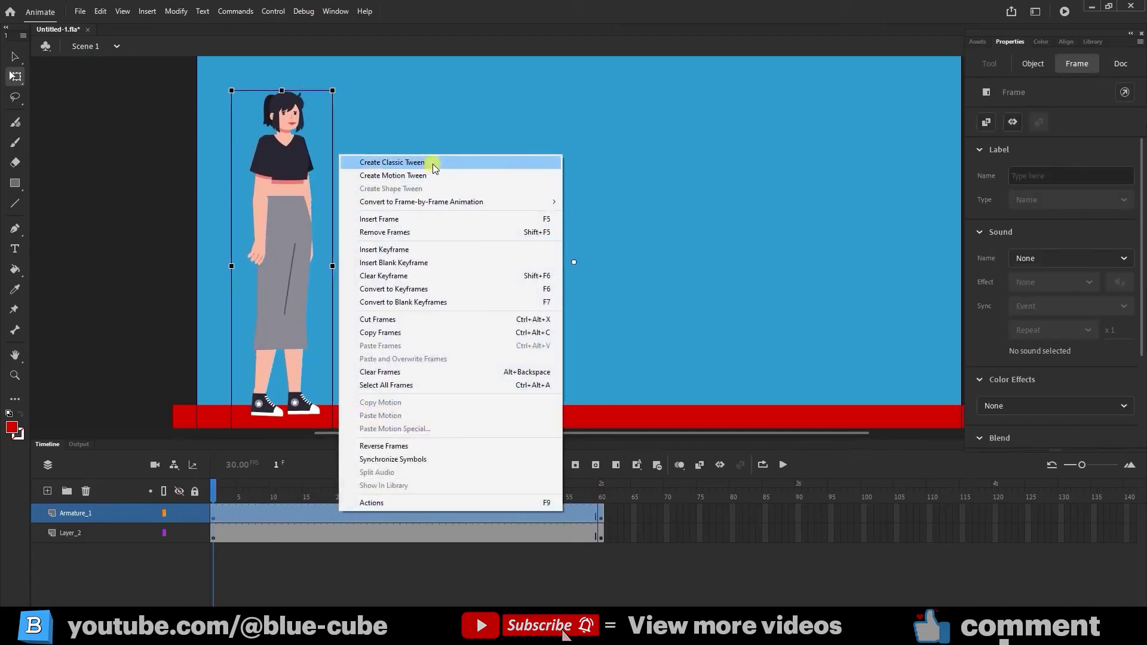
pyautogui.click(412, 162)
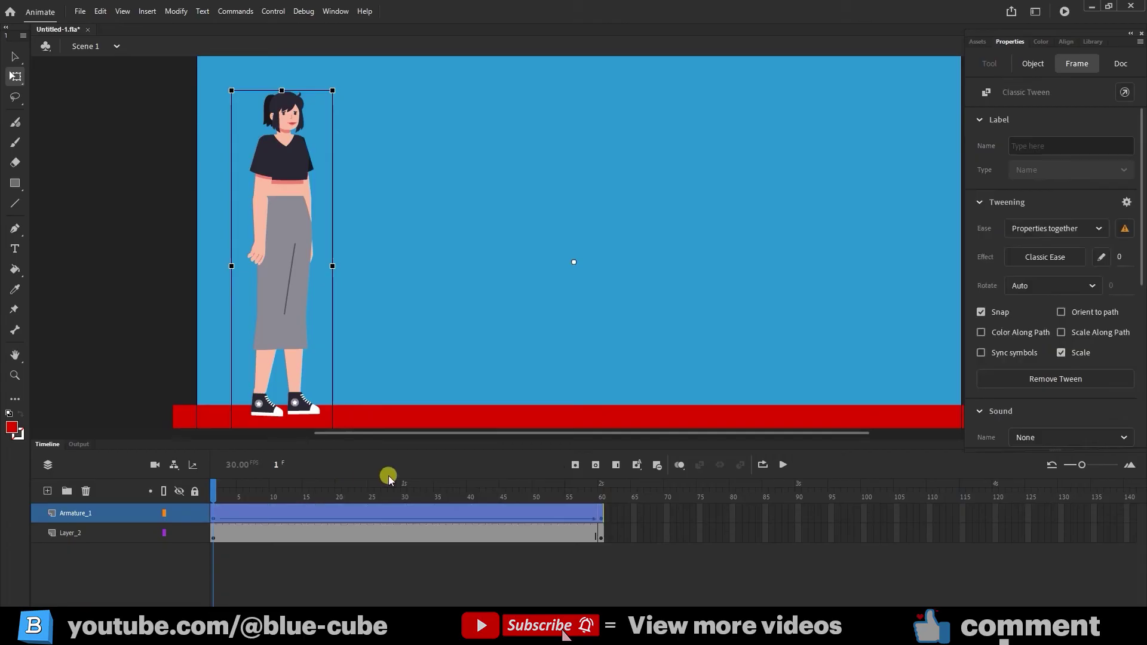
pyautogui.moveTo(217, 492); pyautogui.dragTo(603, 497)
pyautogui.click(286, 244)
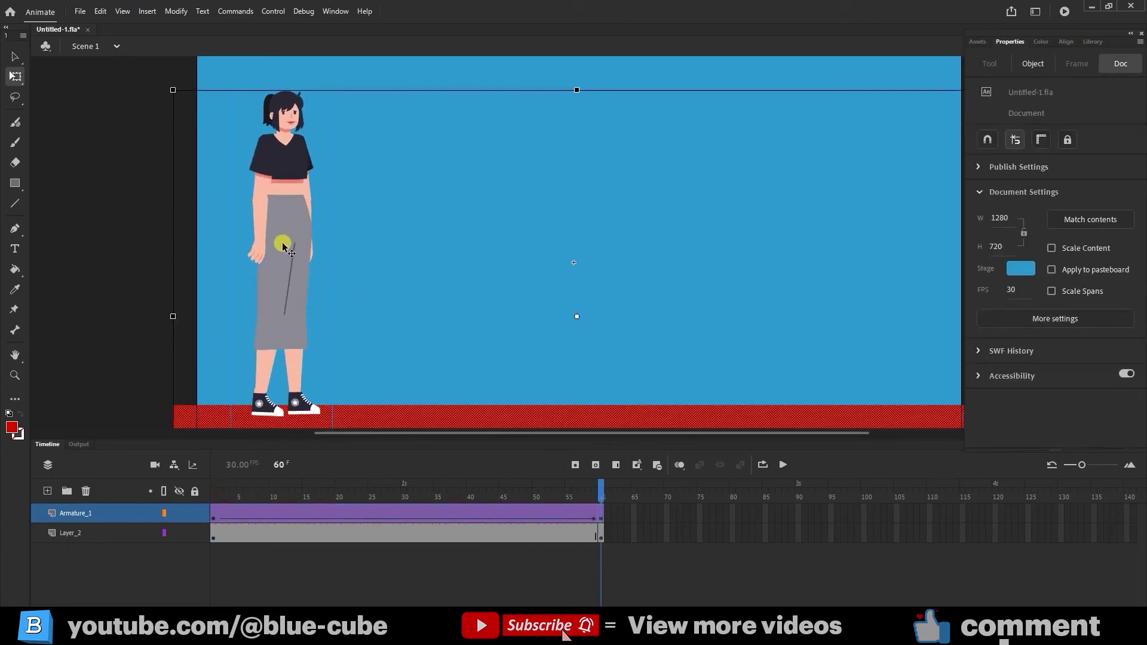
pyautogui.moveTo(276, 251); pyautogui.dragTo(468, 339)
pyautogui.hotkey('ctrl', 'z')
# Move only the character forward along the ground at frame 60, to about X 1053
pyautogui.click(116, 514)
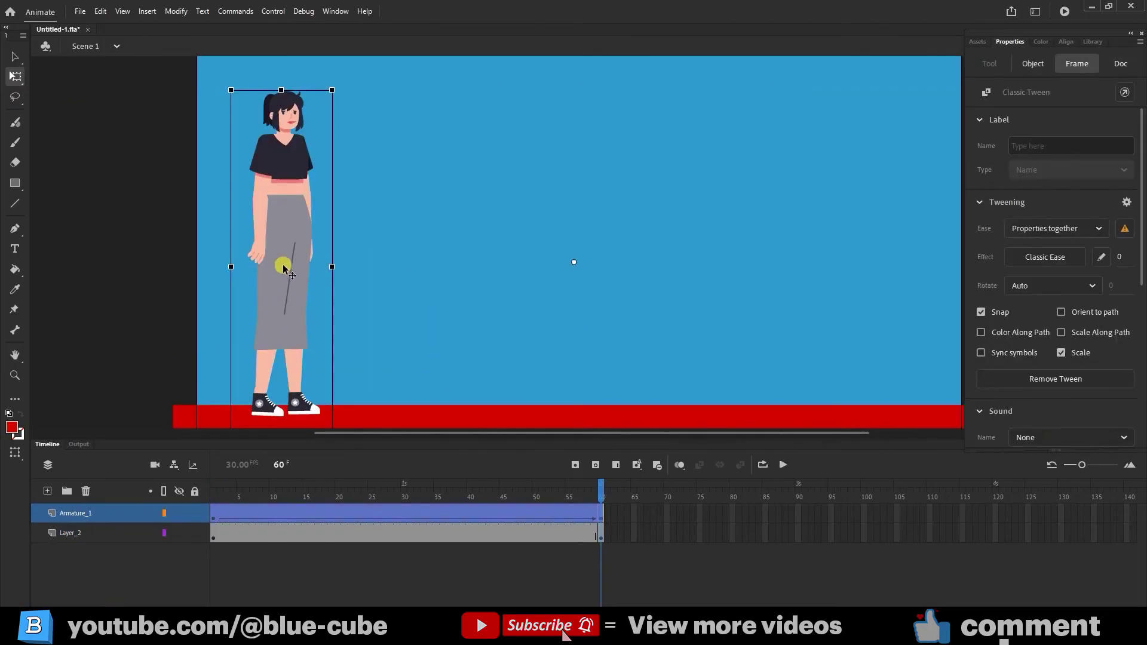
pyautogui.moveTo(274, 259); pyautogui.dragTo(540, 300)
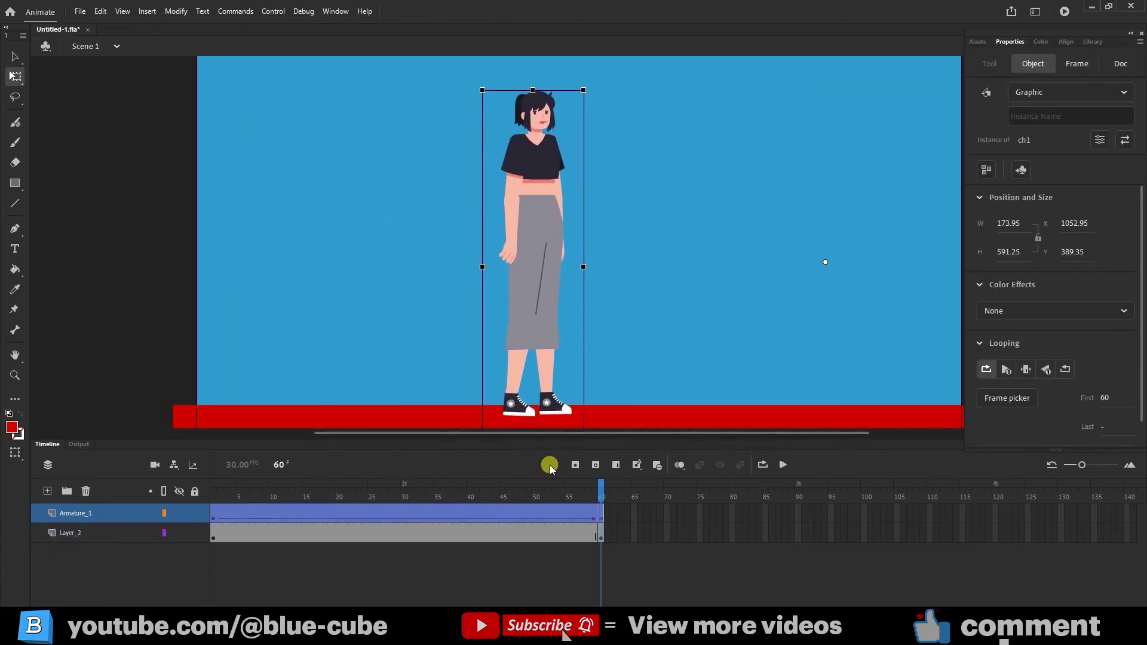
# Preview the character's tweened walk across the stage several times from the first frame
pyautogui.moveTo(601, 495); pyautogui.dragTo(213, 496)
pyautogui.click(783, 465)
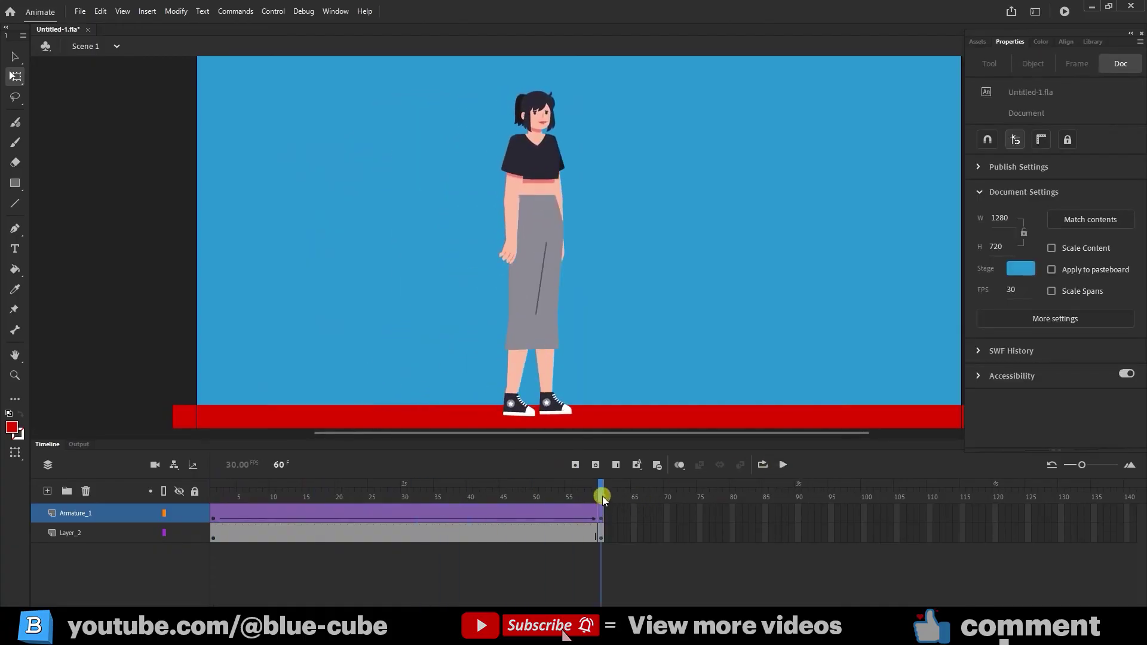
pyautogui.moveTo(602, 496); pyautogui.dragTo(213, 497)
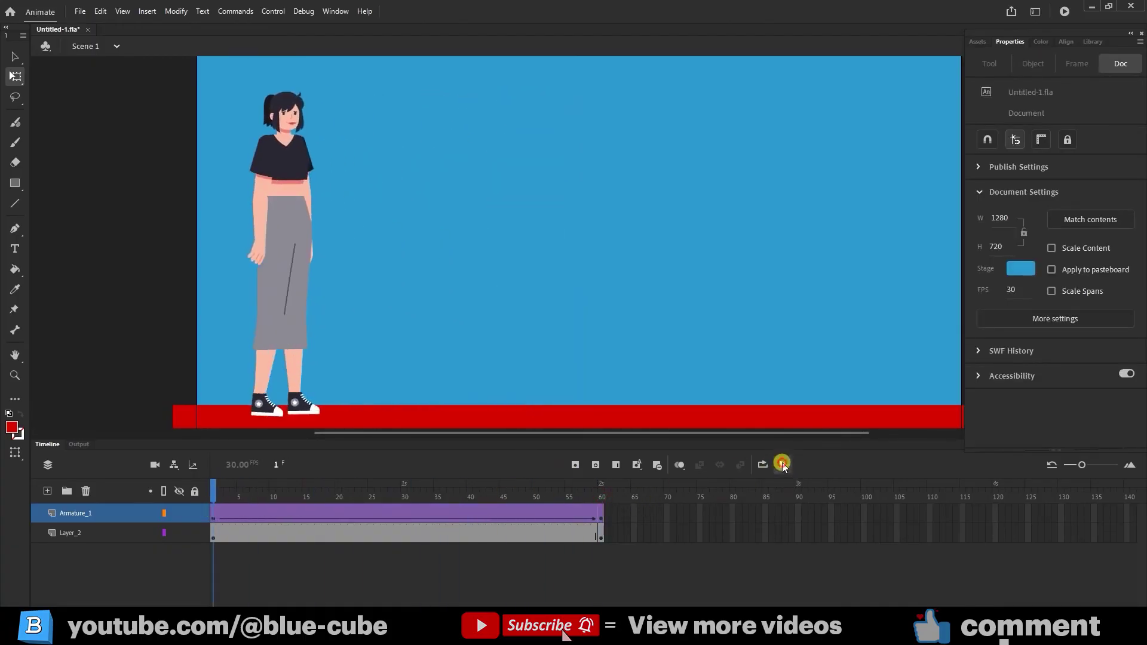
pyautogui.click(783, 465)
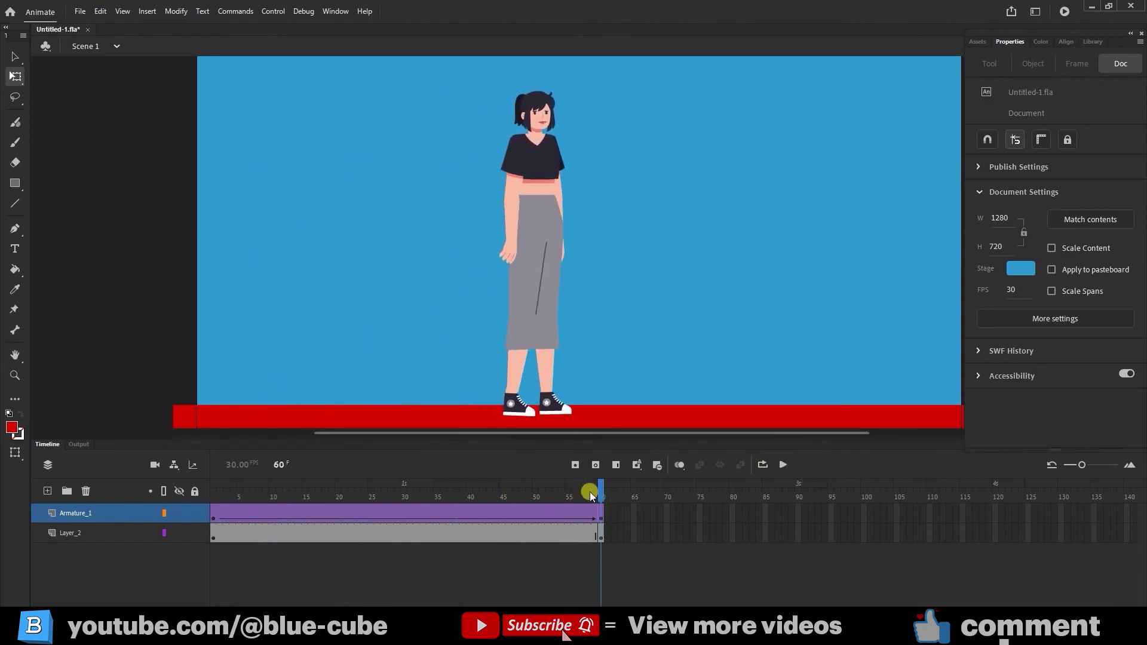
pyautogui.moveTo(599, 499); pyautogui.dragTo(215, 499)
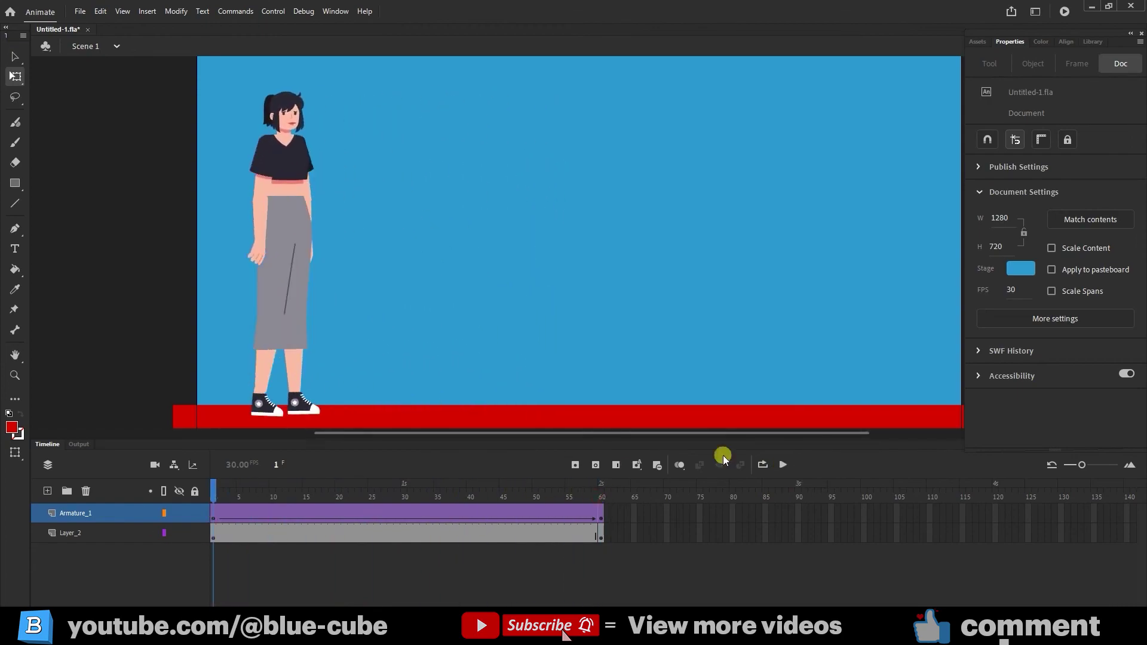
pyautogui.click(782, 464)
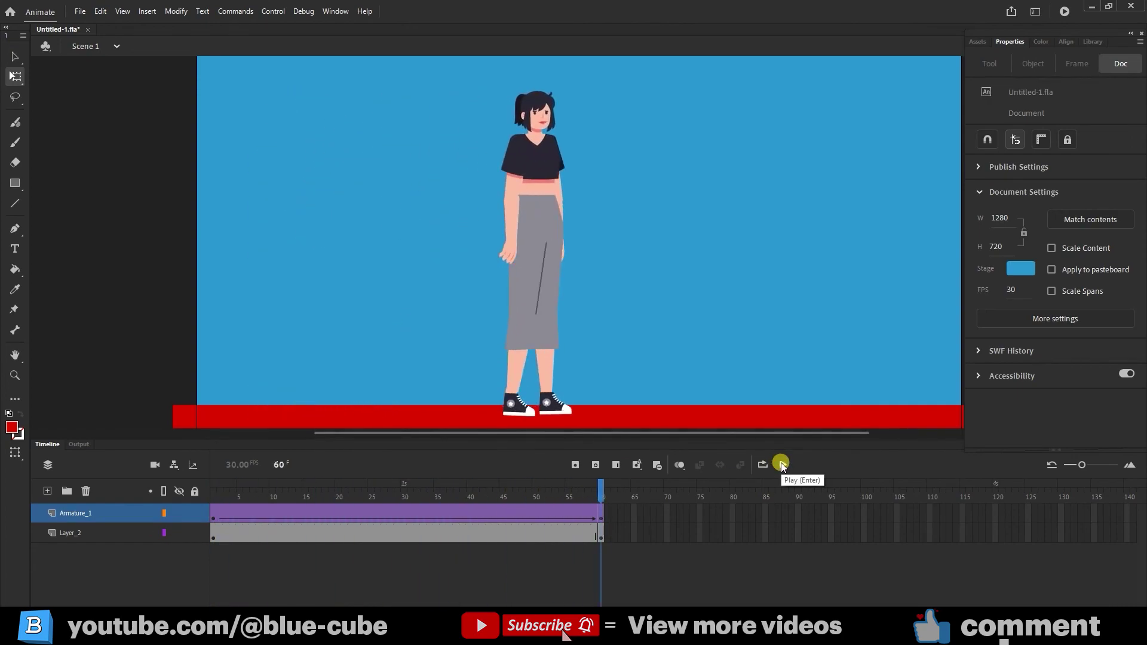
# Open the ch1 symbol for editing and shorten its armature pose span so it ends at frame 31
pyautogui.click(601, 515)
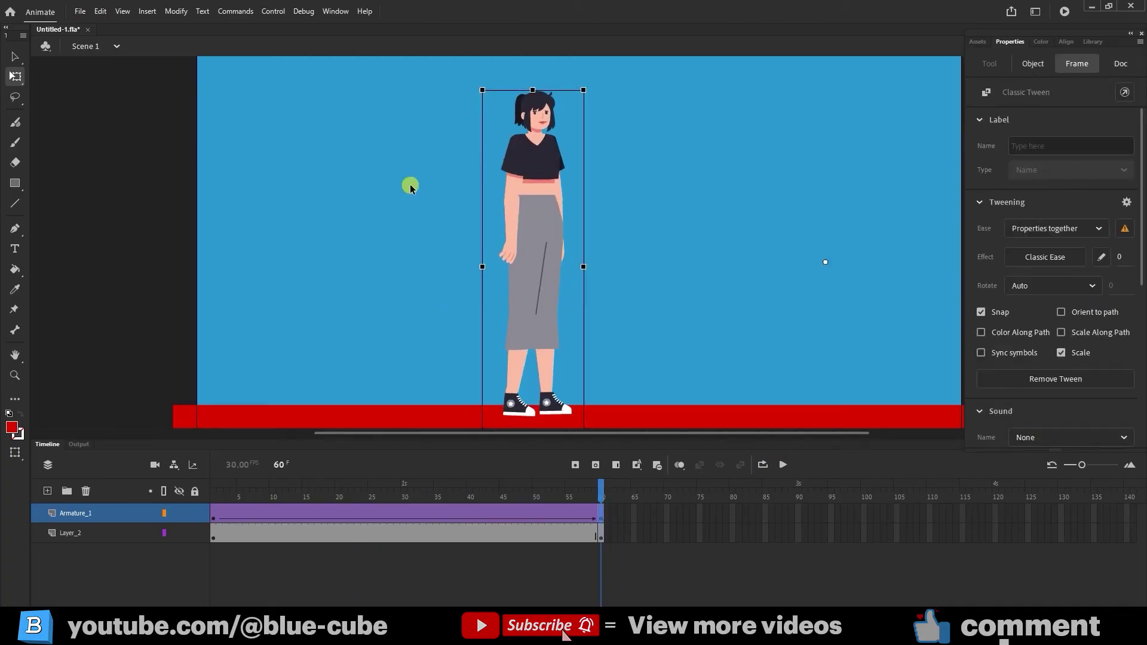
pyautogui.doubleClick(533, 224)
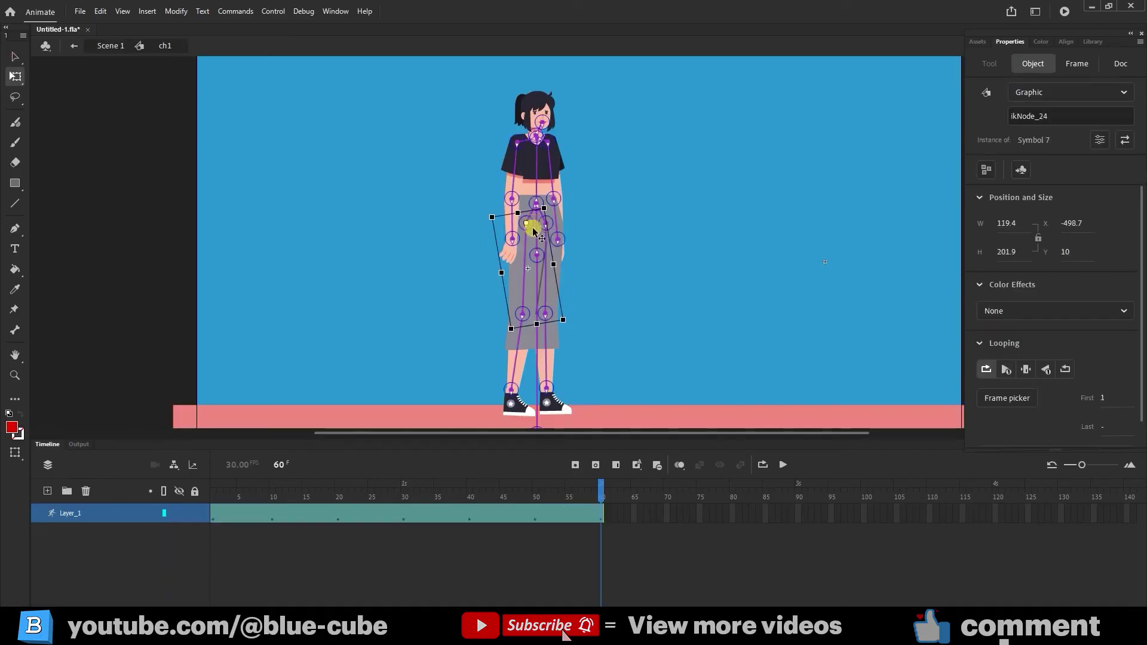
pyautogui.click(496, 497)
pyautogui.moveTo(430, 499); pyautogui.dragTo(197, 495)
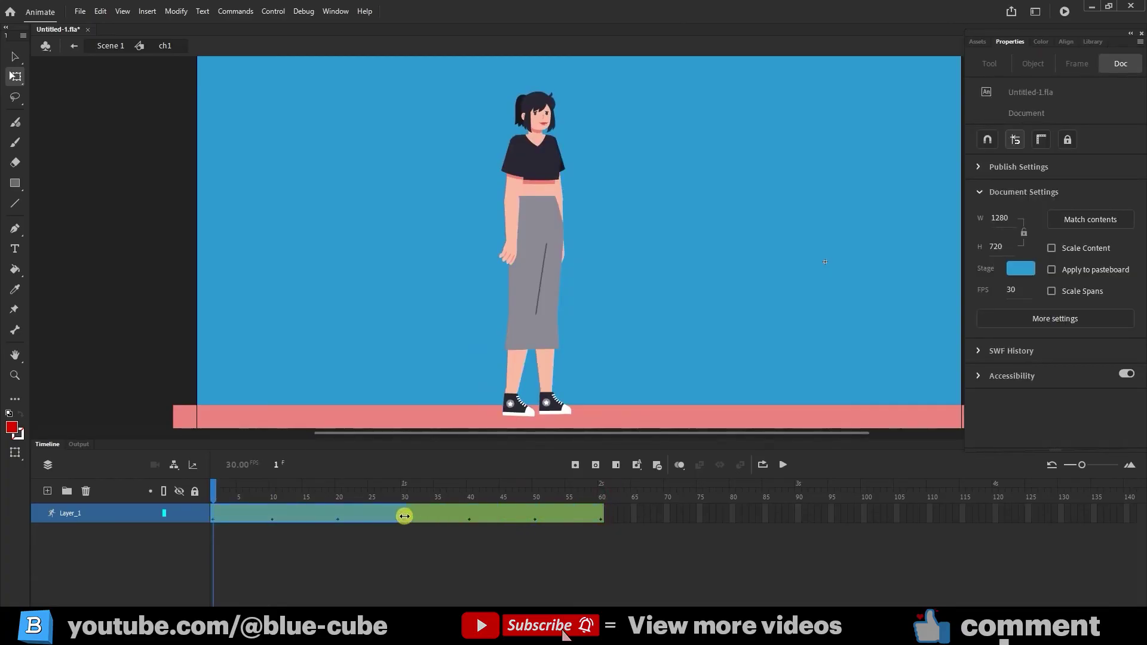
pyautogui.moveTo(404, 515); pyautogui.dragTo(212, 484)
# Preview the shortened walk cycle inside ch1 twice from the first frame
pyautogui.click(779, 465)
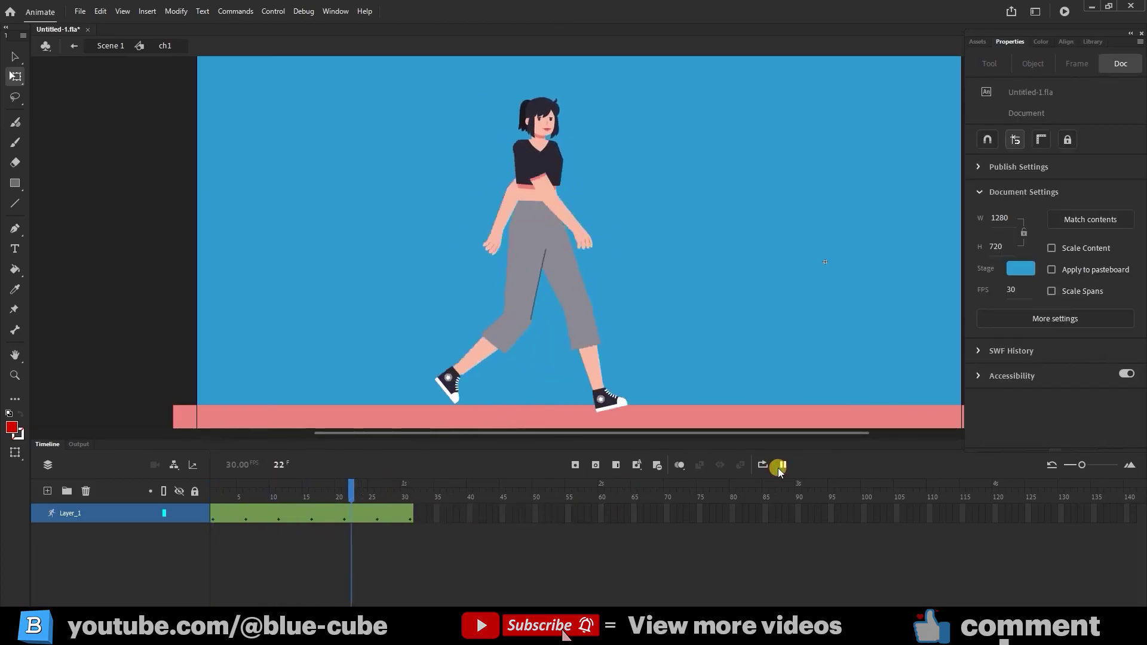
pyautogui.moveTo(414, 481); pyautogui.dragTo(161, 487)
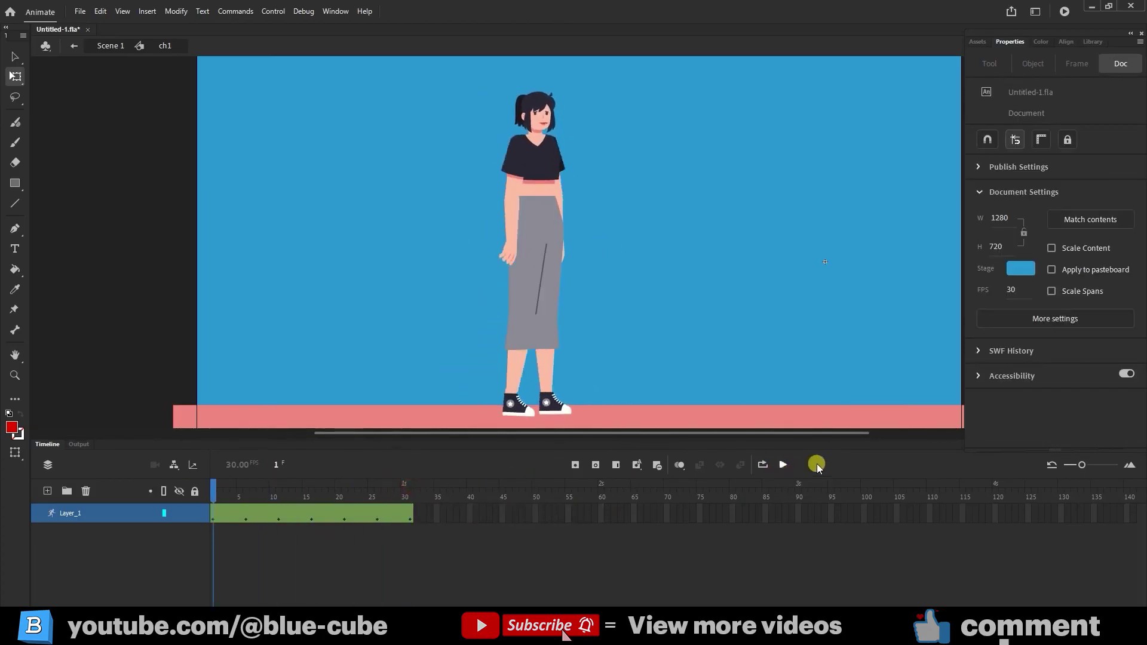
pyautogui.click(779, 465)
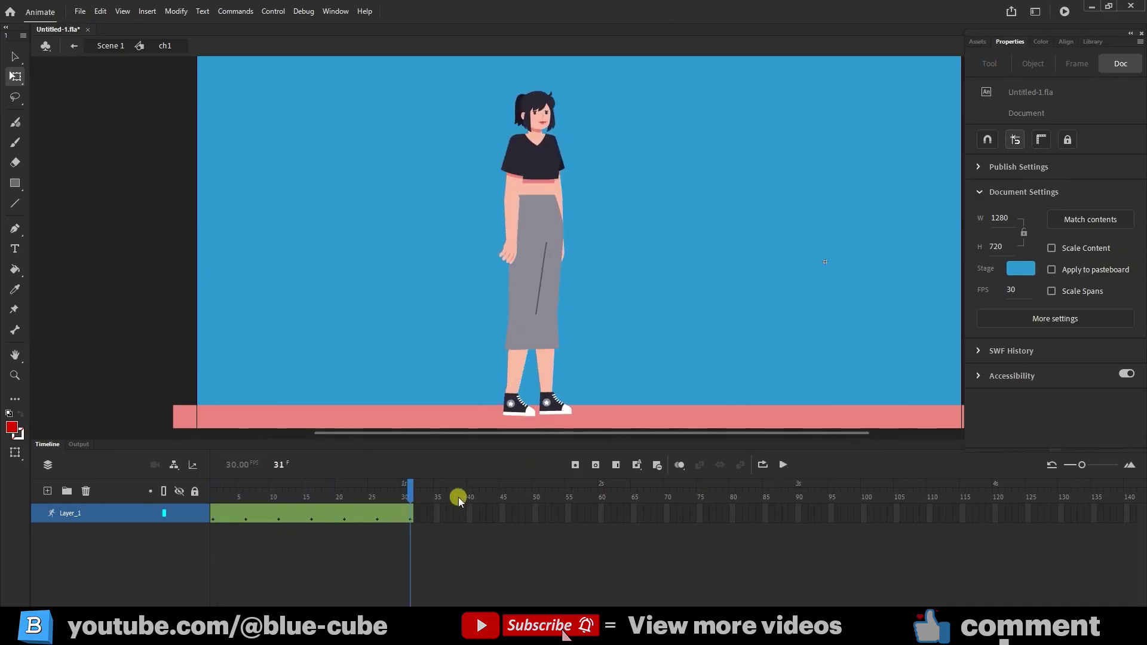
# Stretch the armature pose span in ch1 to frame 87 and play the slower walk from the first frame
pyautogui.moveTo(413, 513); pyautogui.dragTo(775, 513)
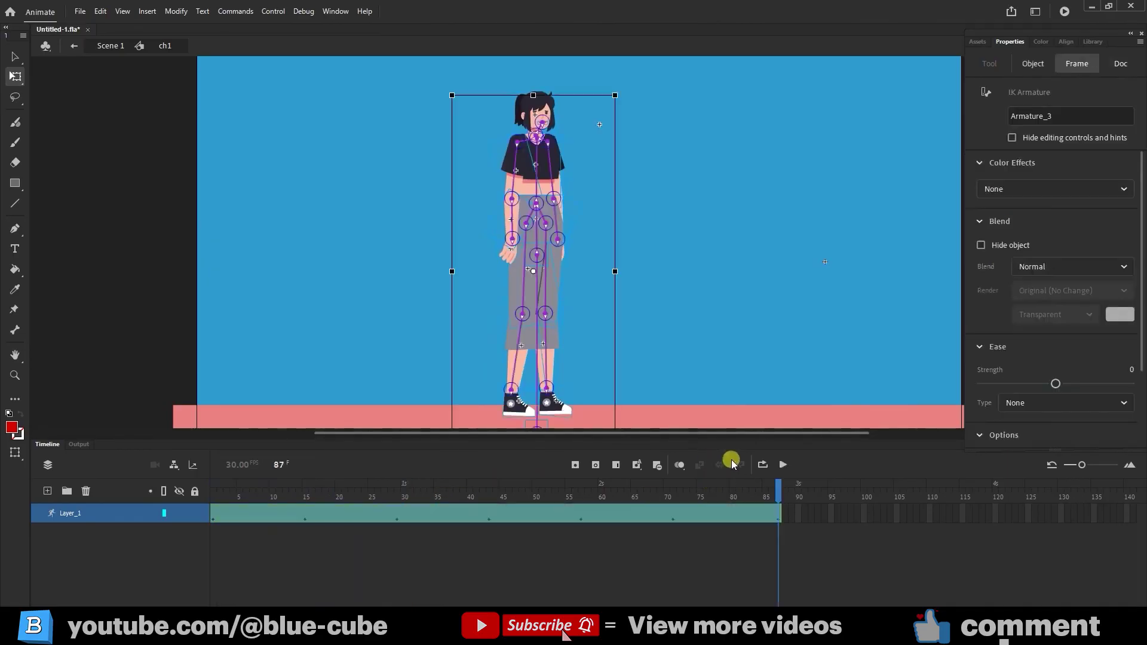
pyautogui.click(667, 496)
pyautogui.click(661, 428)
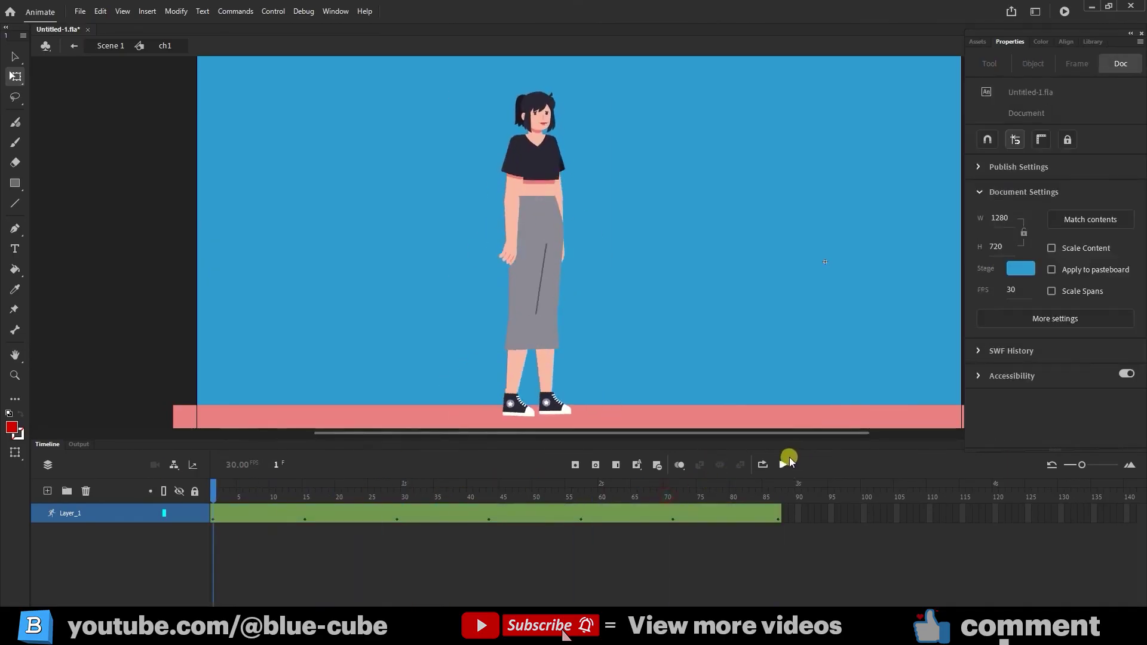
pyautogui.click(782, 465)
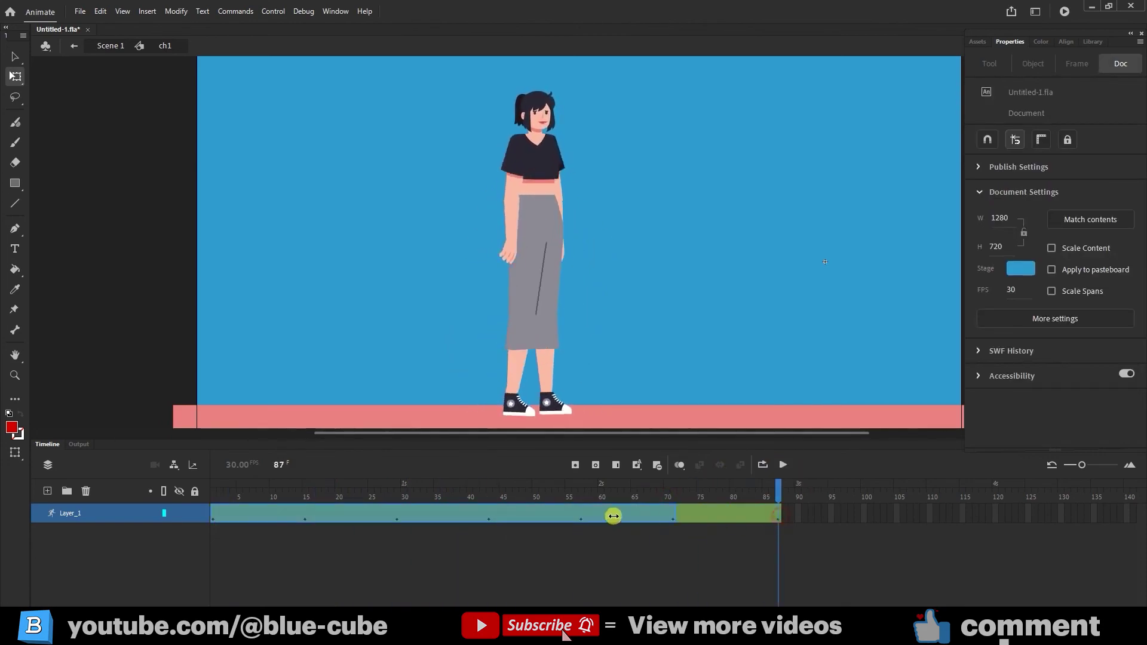
# Shorten the ch1 armature pose span so the walk cycle ends at frame 30
pyautogui.moveTo(614, 516); pyautogui.dragTo(476, 512)
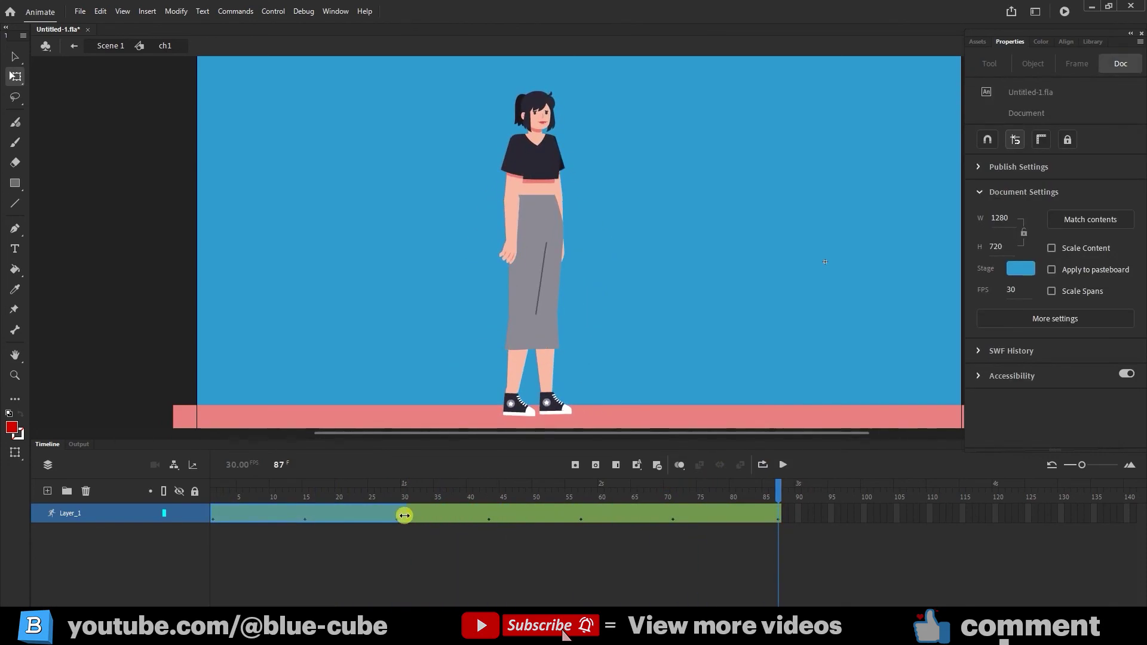
pyautogui.moveTo(405, 515); pyautogui.dragTo(405, 515)
# Return to Scene 1 and preview the faster walk across the ground from the first frame
pyautogui.click(106, 47)
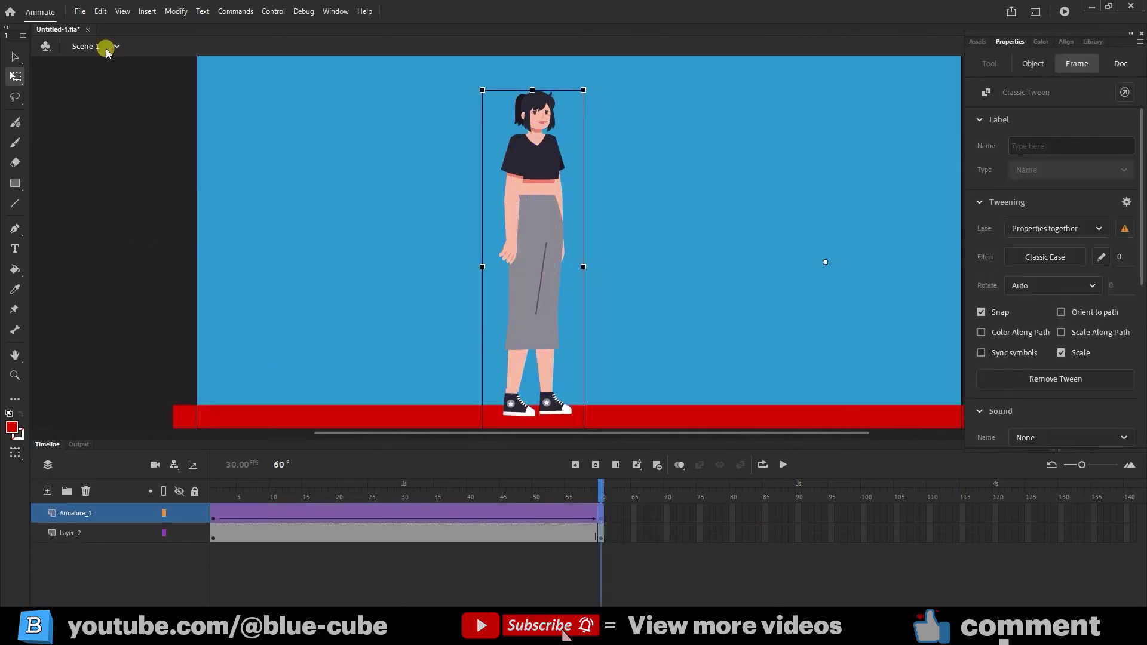
pyautogui.moveTo(594, 485); pyautogui.dragTo(213, 483)
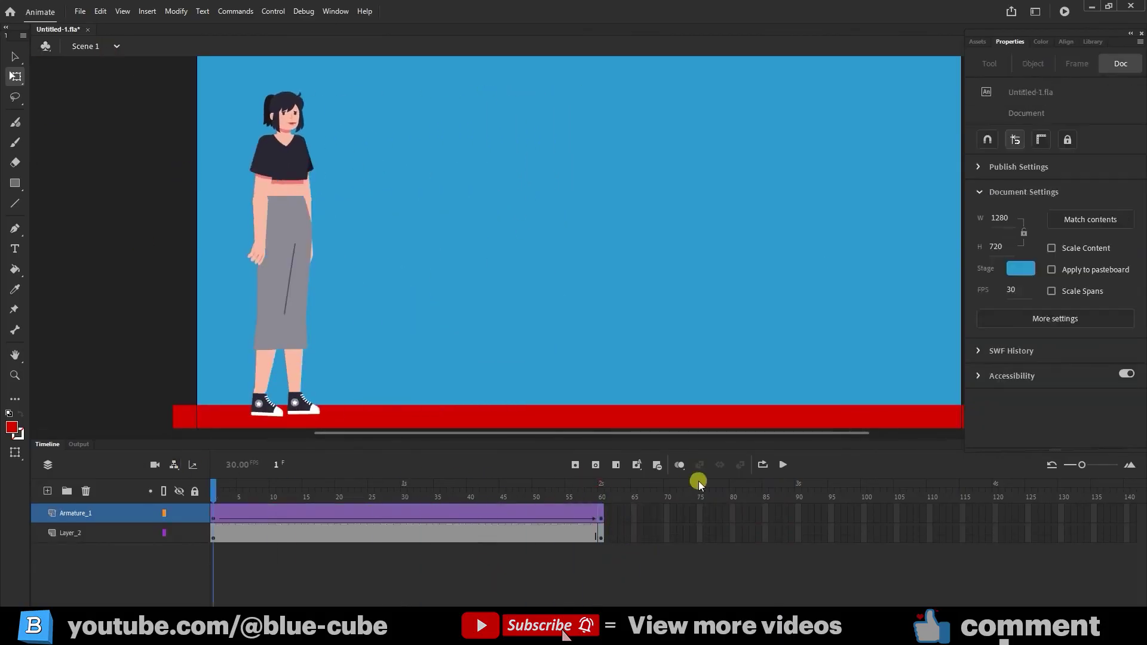
pyautogui.click(780, 466)
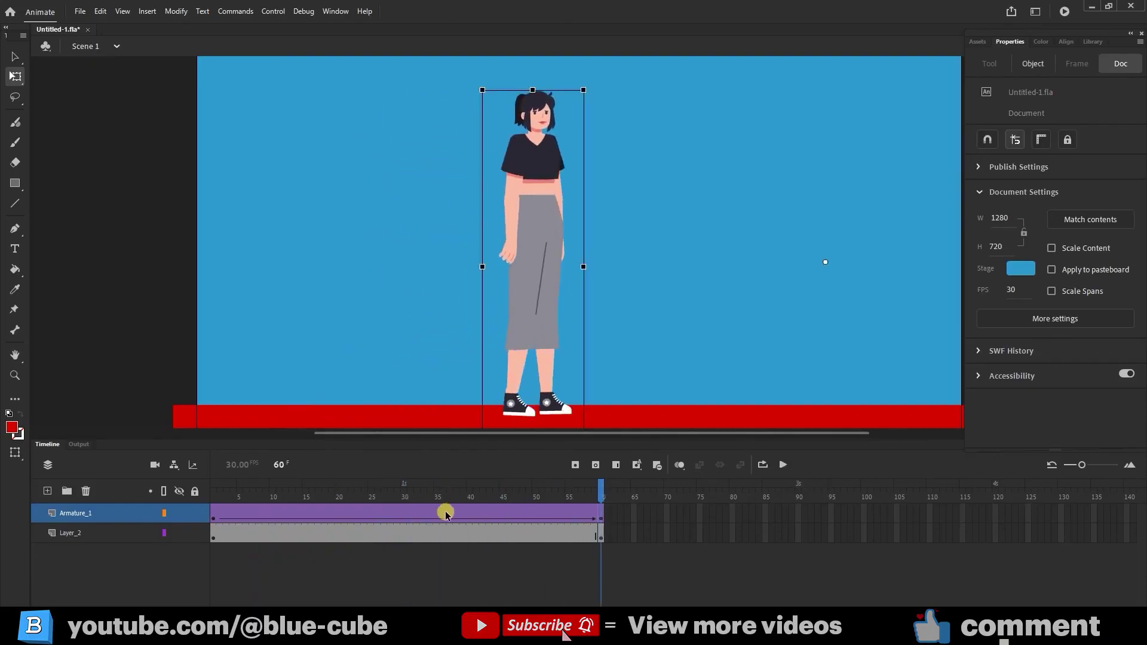
# Reopen the ch1 symbol to check the length of its walk cycle, and return to Scene 1
pyautogui.doubleClick(539, 171)
pyautogui.click(428, 529)
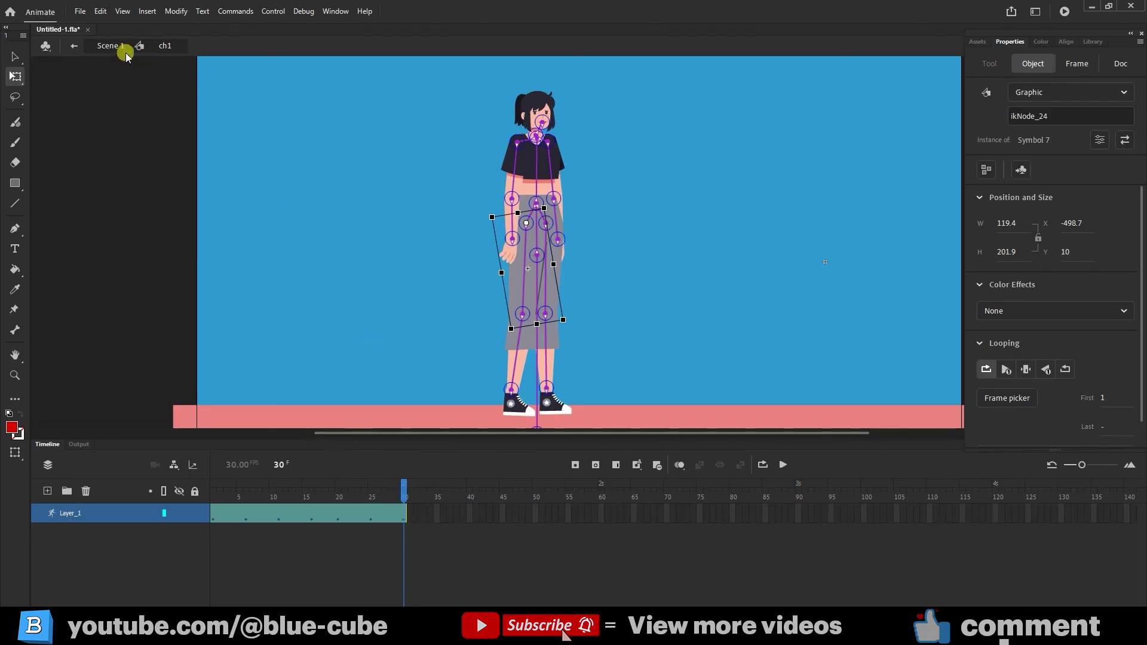
pyautogui.click(109, 45)
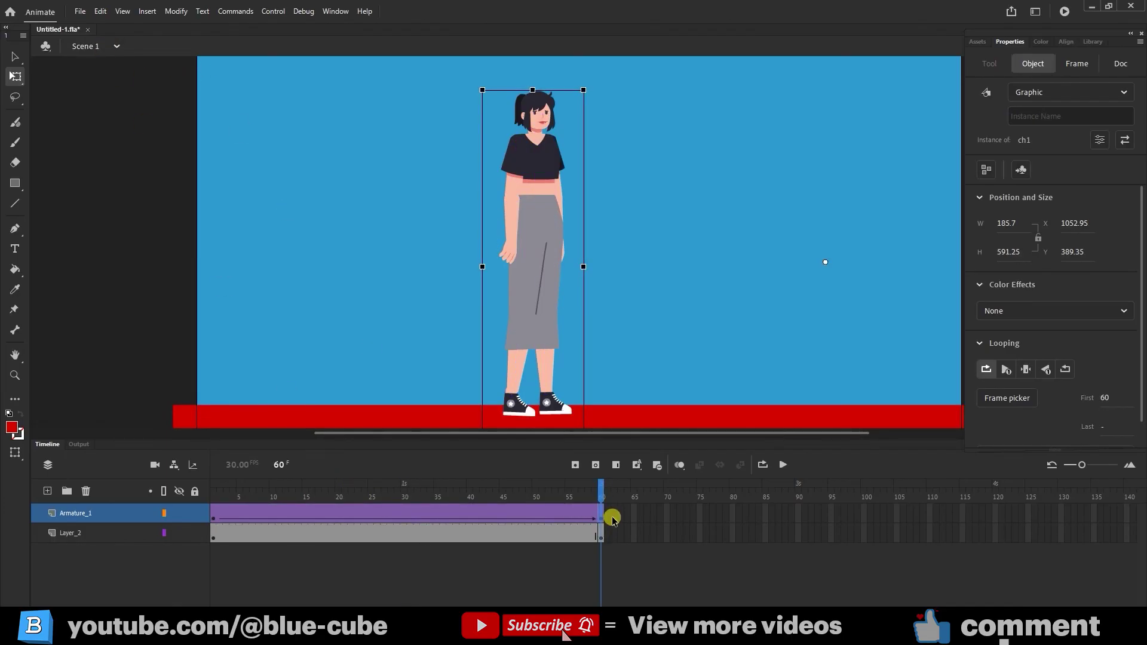
# Remove all frames after the first on both the Armature_1 and Layer_2 layers
pyautogui.moveTo(594, 488)
pyautogui.mouseDown()
pyautogui.moveTo(253, 467)
pyautogui.moveTo(591, 483)
pyautogui.mouseUp()
pyautogui.moveTo(633, 517); pyautogui.dragTo(219, 542)
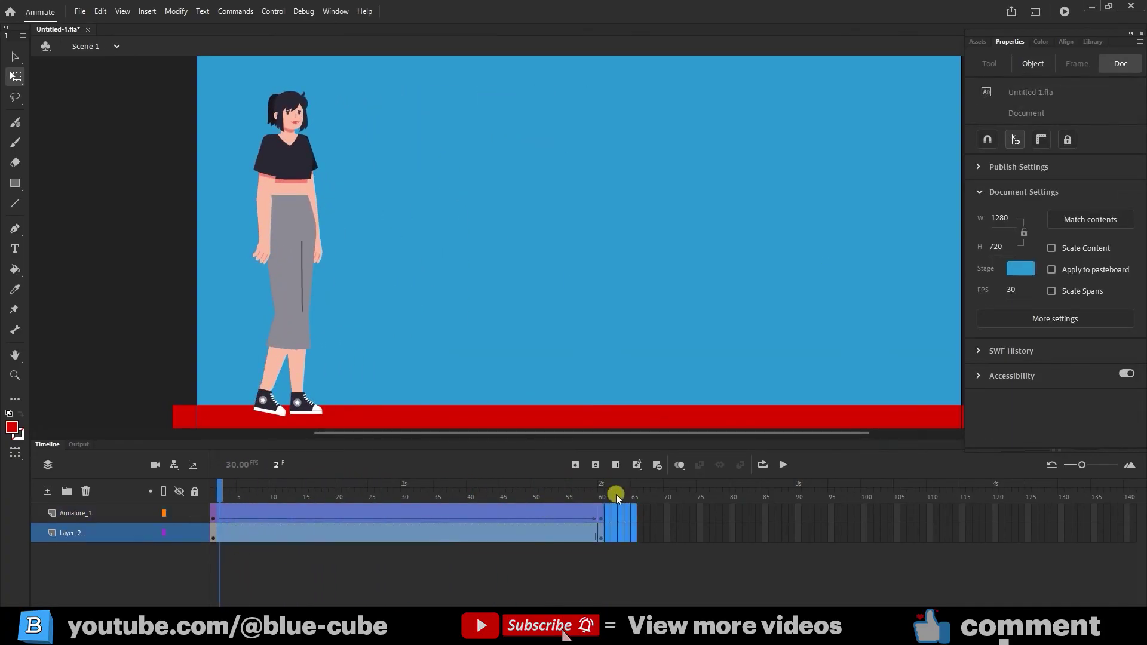
pyautogui.click(655, 465)
pyautogui.hotkey('shift', 'F5')
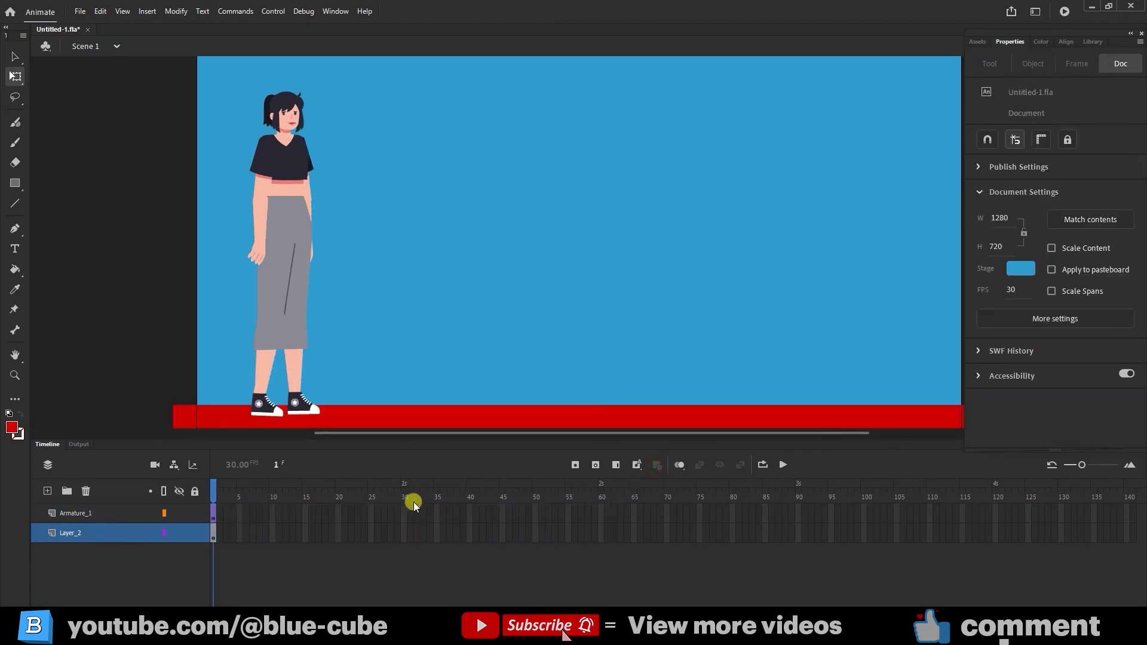
# Insert keyframes at frame 30 on both the Armature_1 and Layer_2 layers
pyautogui.moveTo(406, 505); pyautogui.dragTo(402, 533)
pyautogui.click(575, 465)
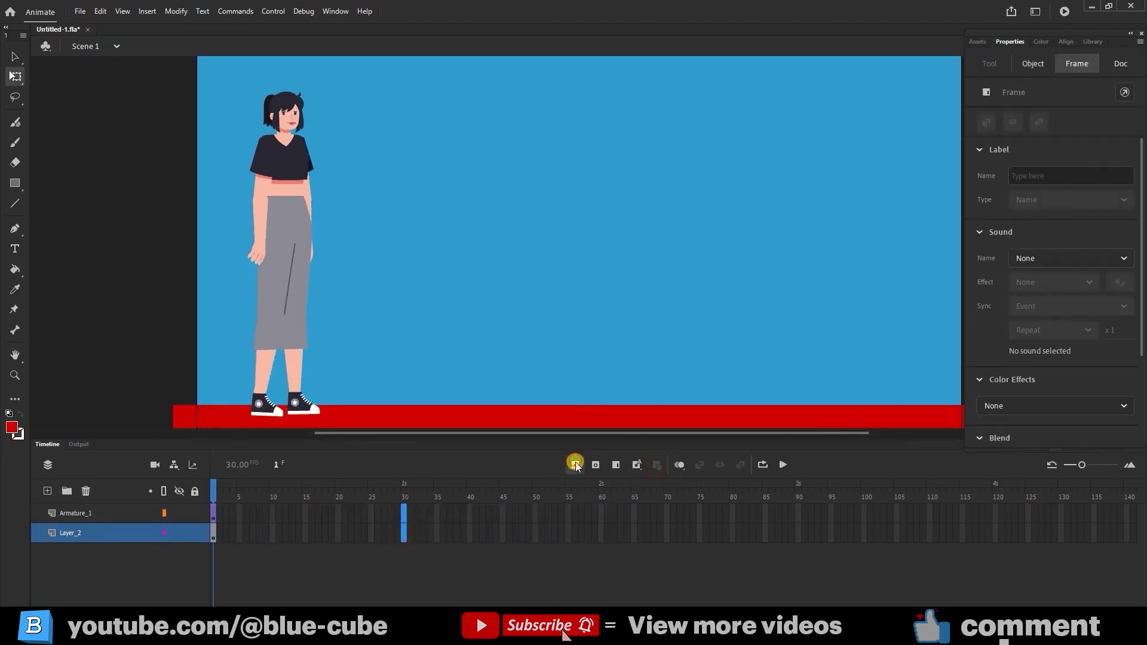
# Play and scrub the in-place walk in Scene 1 between frames 1 and 30
pyautogui.moveTo(405, 494); pyautogui.dragTo(116, 488)
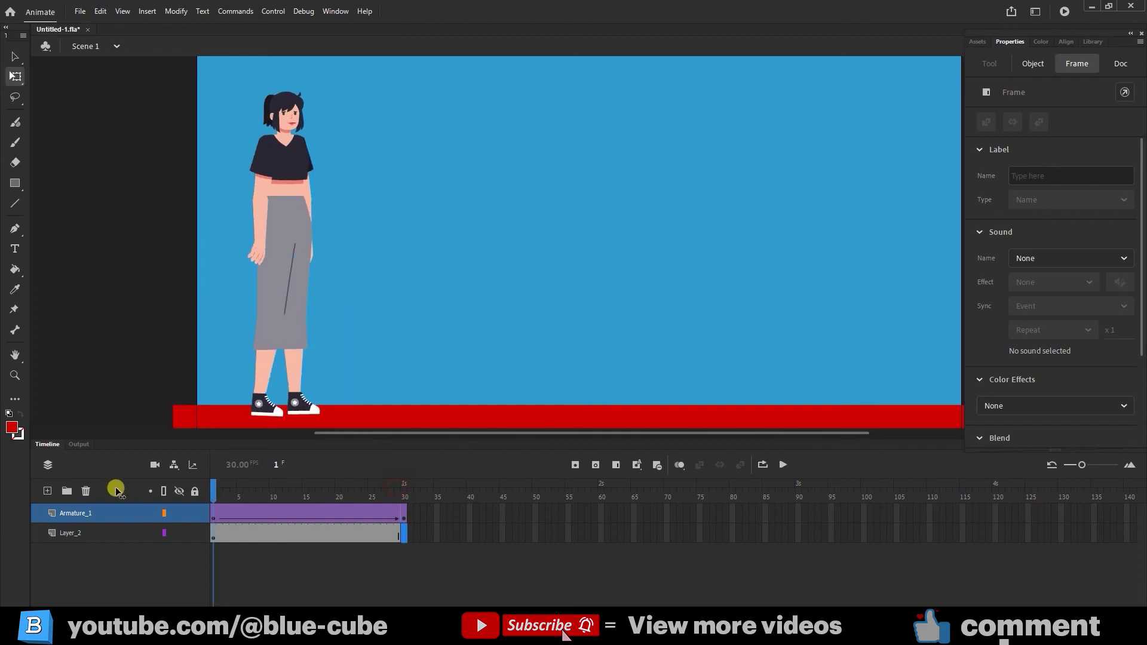
pyautogui.click(782, 465)
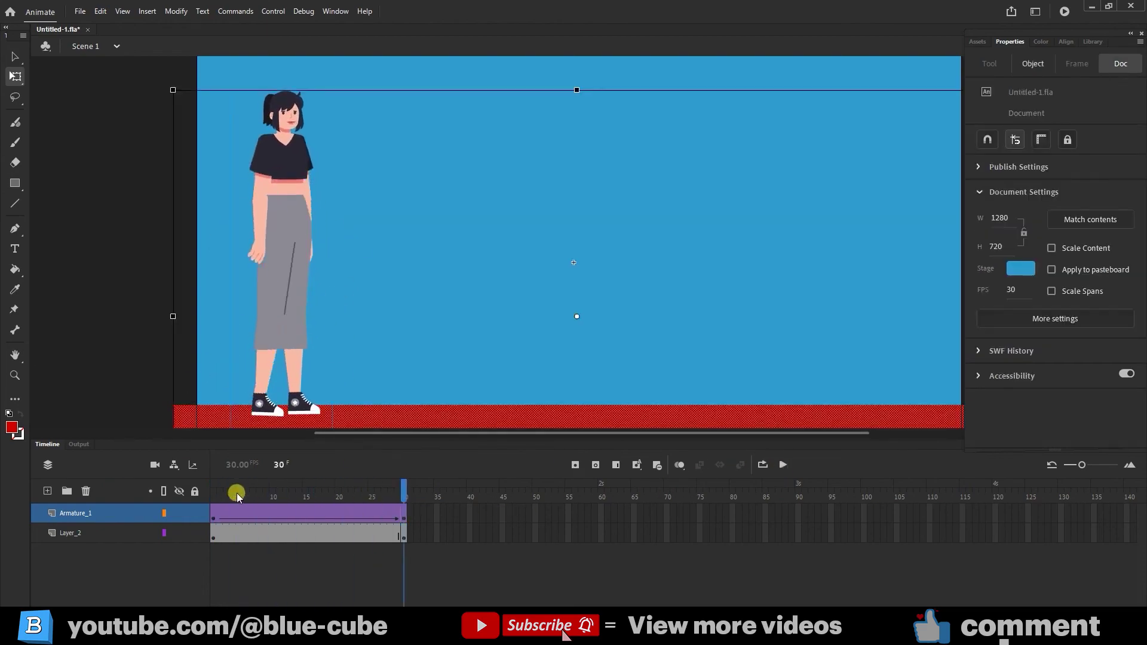
pyautogui.moveTo(237, 494); pyautogui.dragTo(409, 508)
pyautogui.moveTo(285, 247); pyautogui.dragTo(438, 272)
pyautogui.click(148, 559)
pyautogui.hotkey('ctrl', 'z')
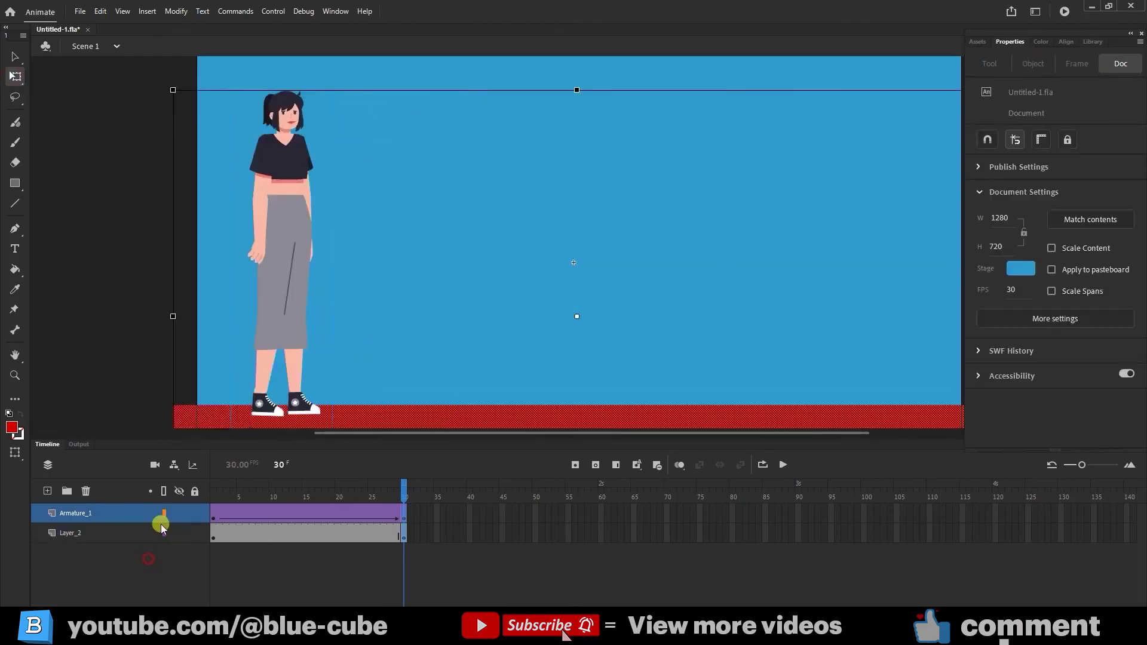
# Move the ch1 character forward along the red ground at frame 30, and play back the walk
pyautogui.moveTo(299, 213); pyautogui.dragTo(497, 230)
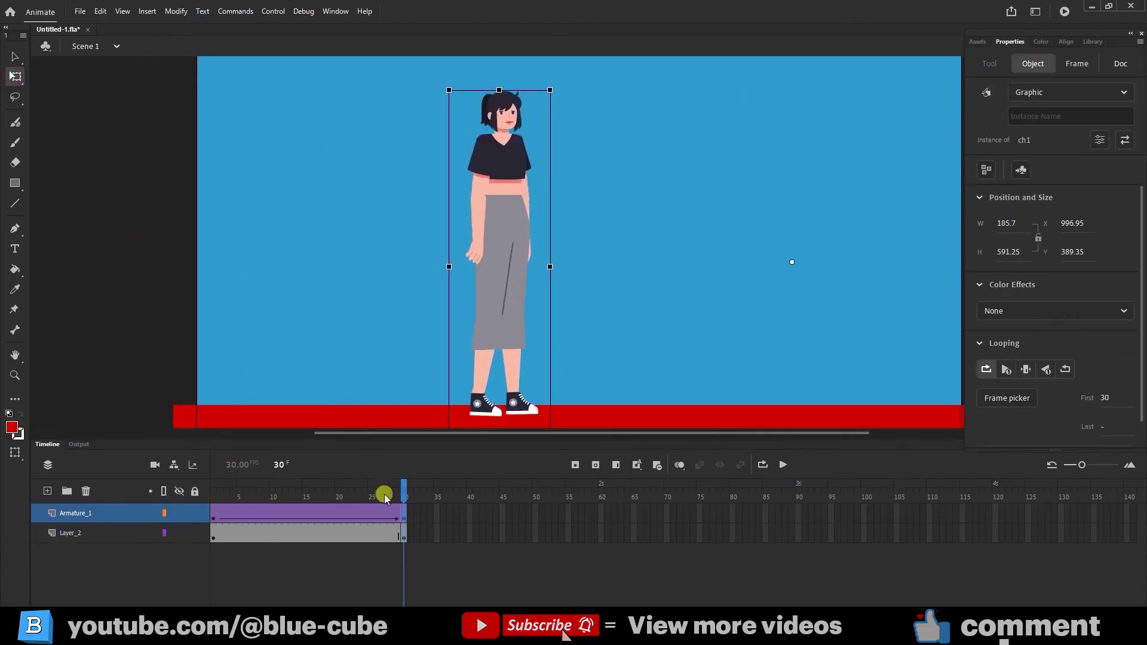
pyautogui.click(783, 465)
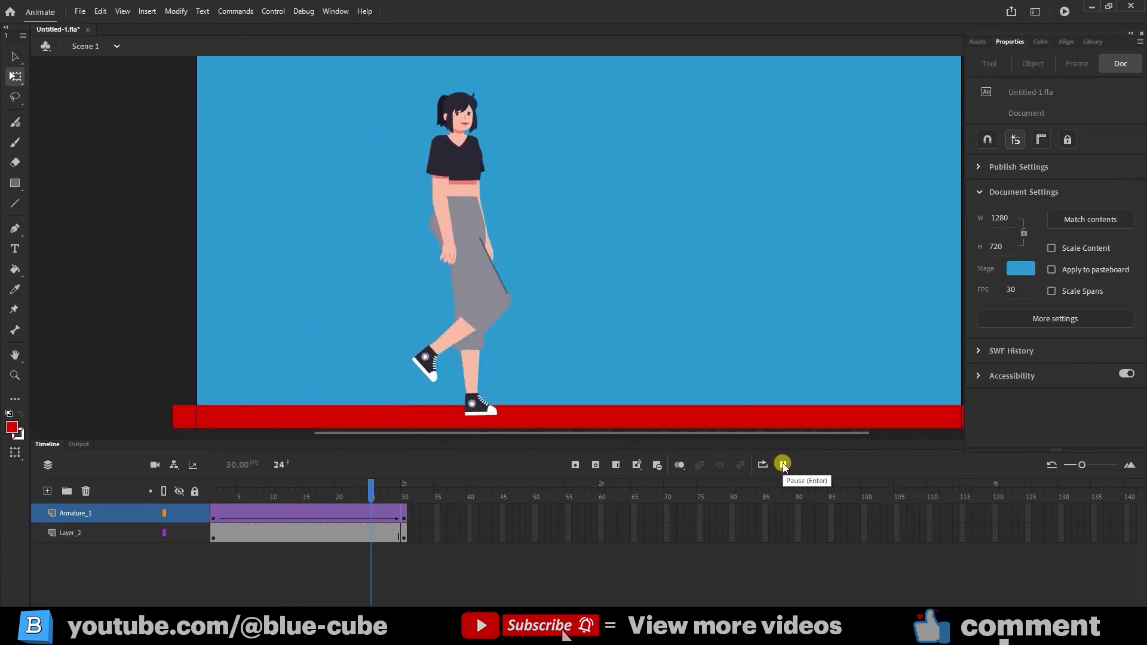
pyautogui.click(781, 464)
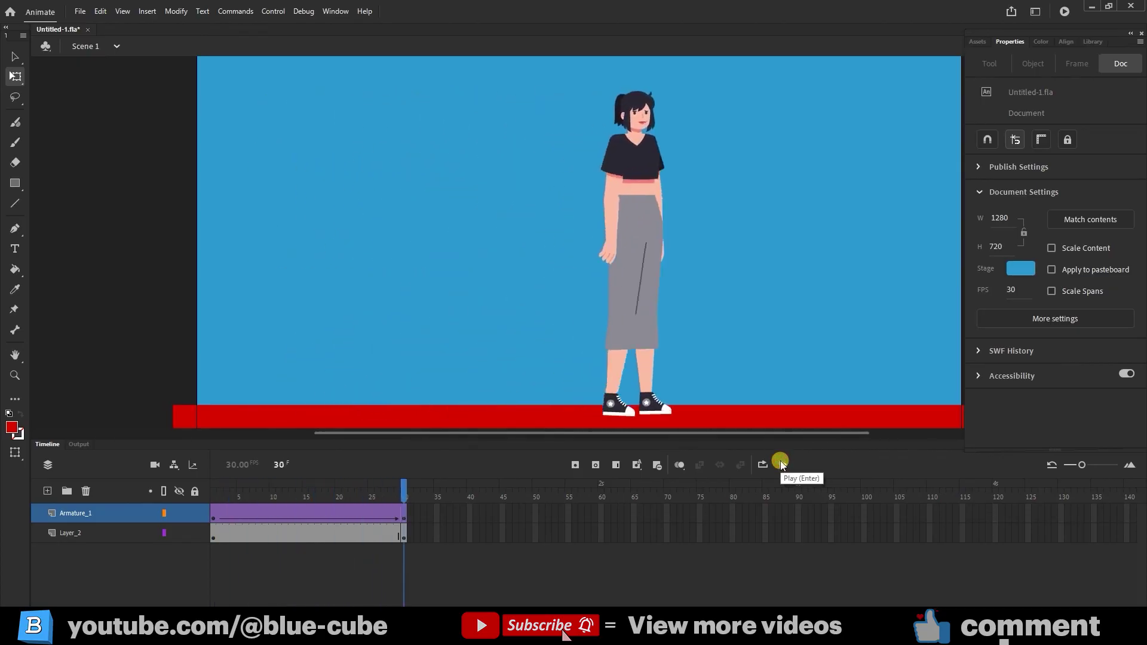